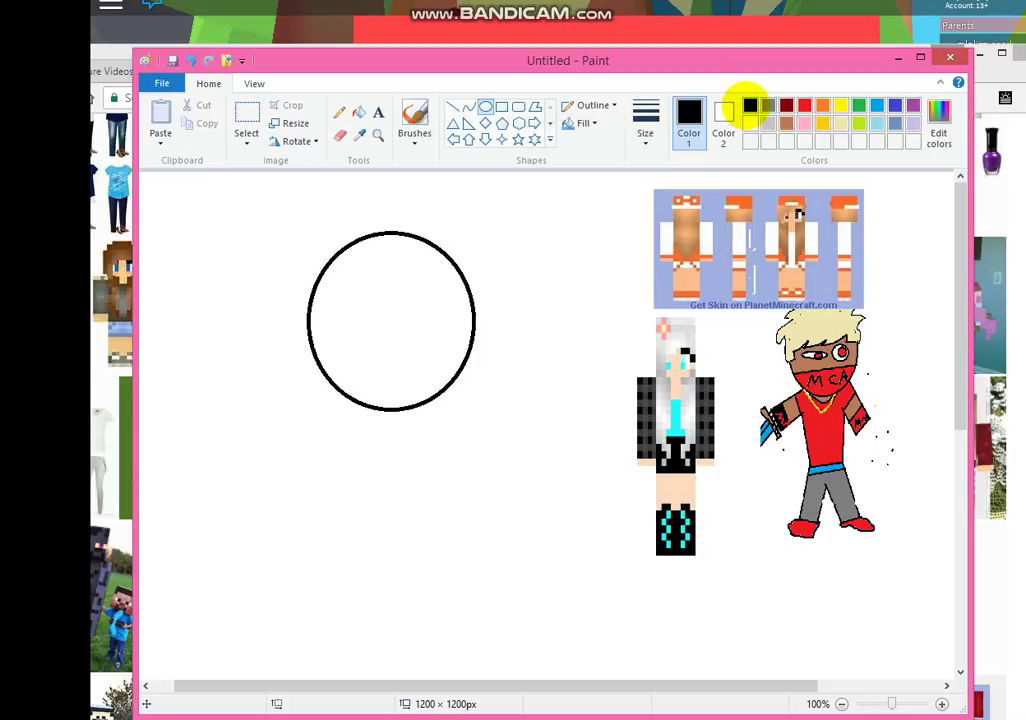
Draw a straight black line about 184 px wide across the upper part of the head circle as the cap's edge
{"action": "left_click", "coordinate": [452, 107]}
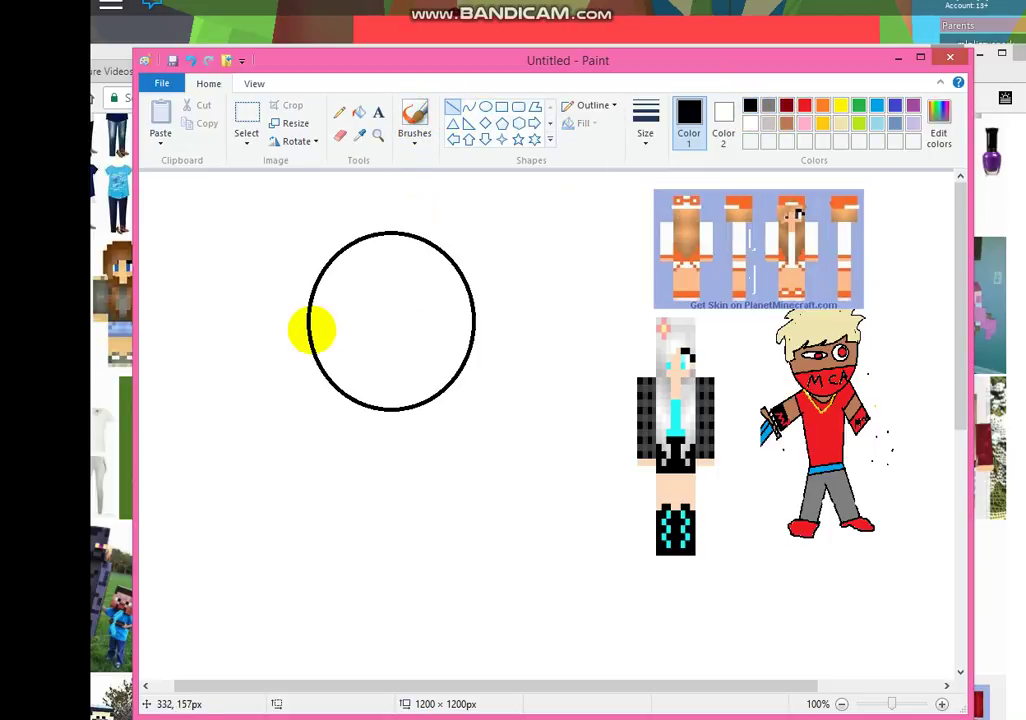
{"action": "left_click_drag", "start_coordinate": [318, 287], "coordinate": [470, 286]}
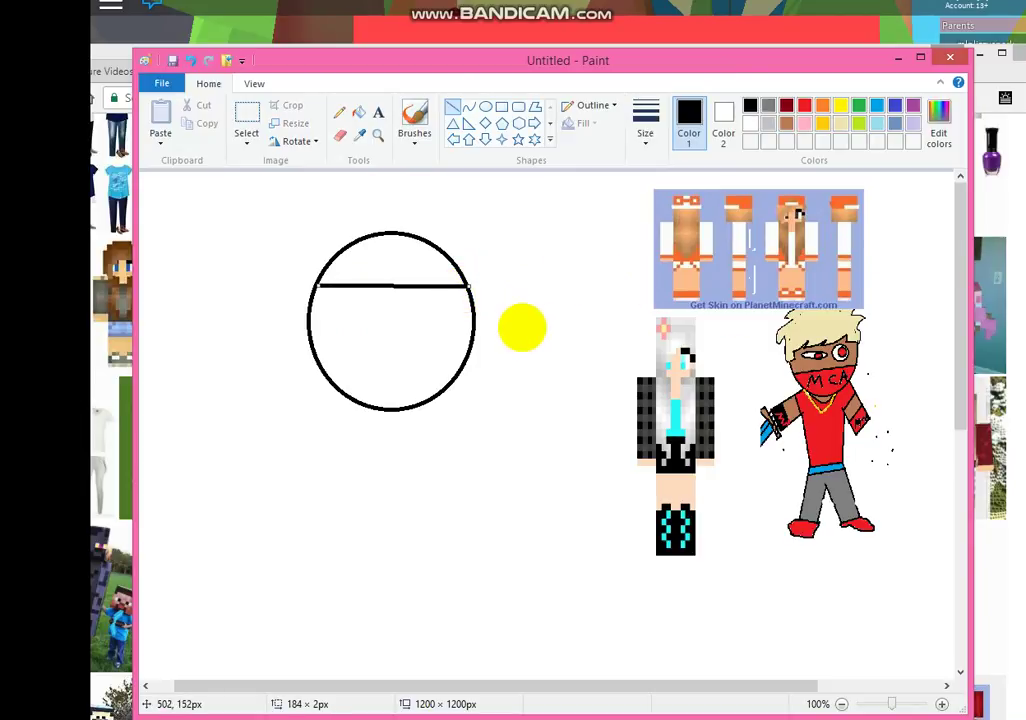
{"action": "left_click", "coordinate": [526, 324]}
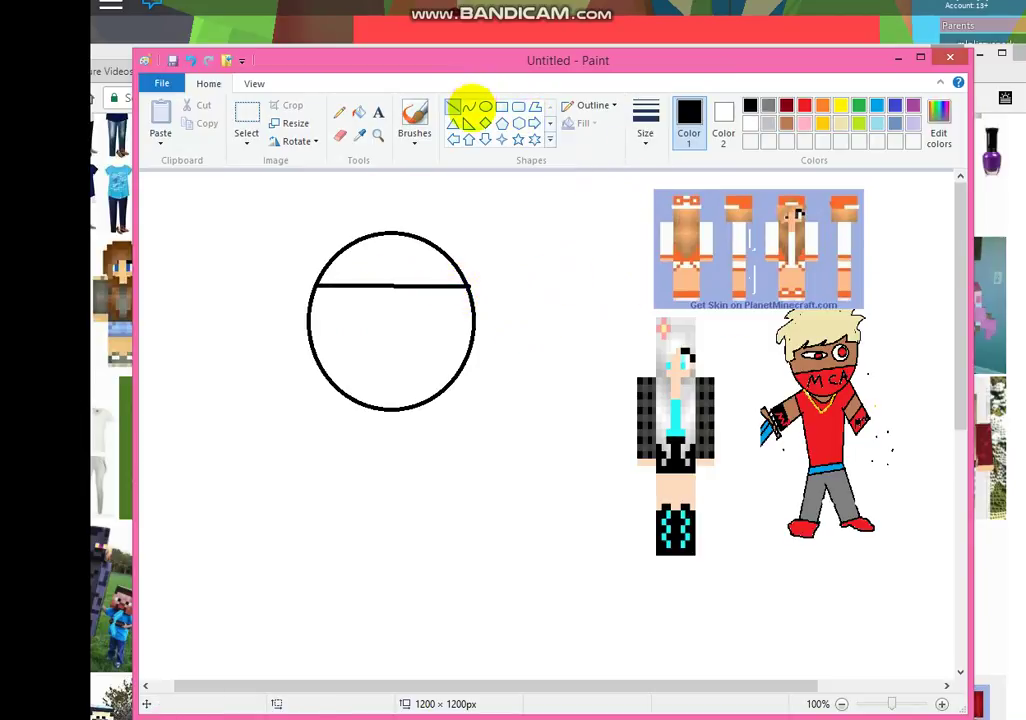
Draw a curved black cap visor sticking out from the right side of the head, starting at the cap line's end
{"action": "left_click", "coordinate": [468, 107]}
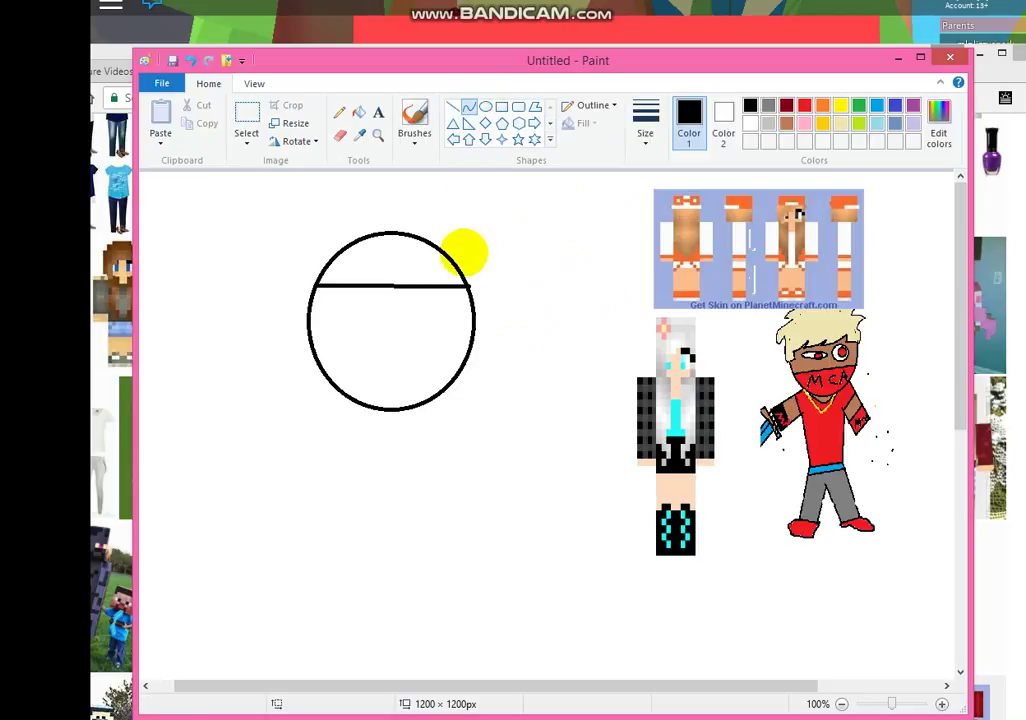
{"action": "left_click_drag", "start_coordinate": [470, 288], "coordinate": [505, 252]}
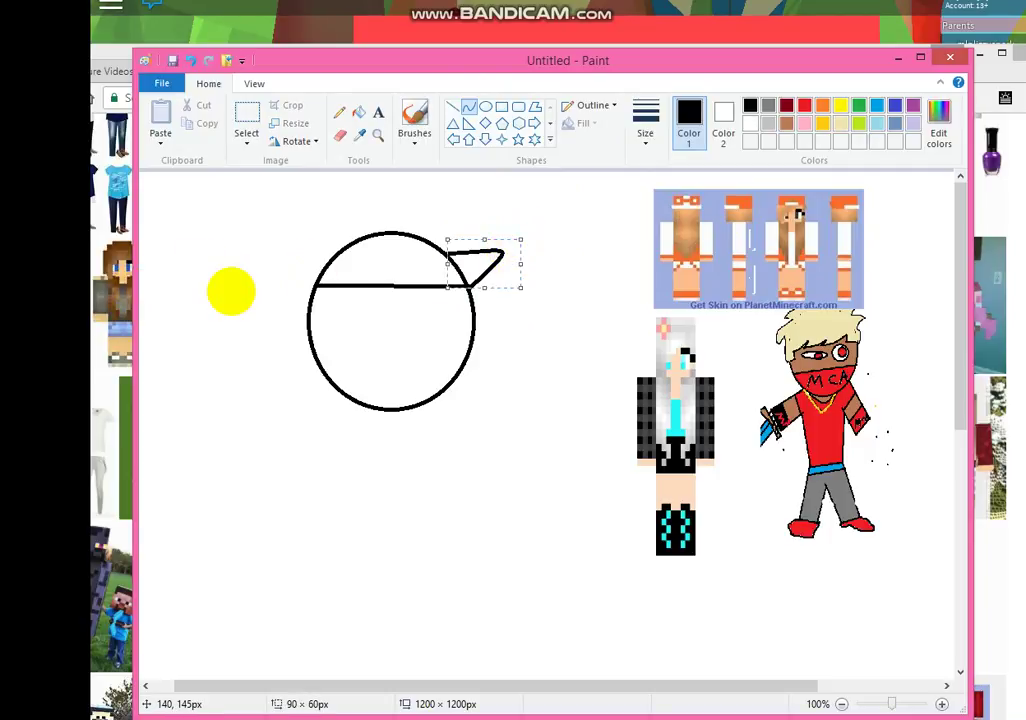
{"action": "left_click", "coordinate": [231, 291]}
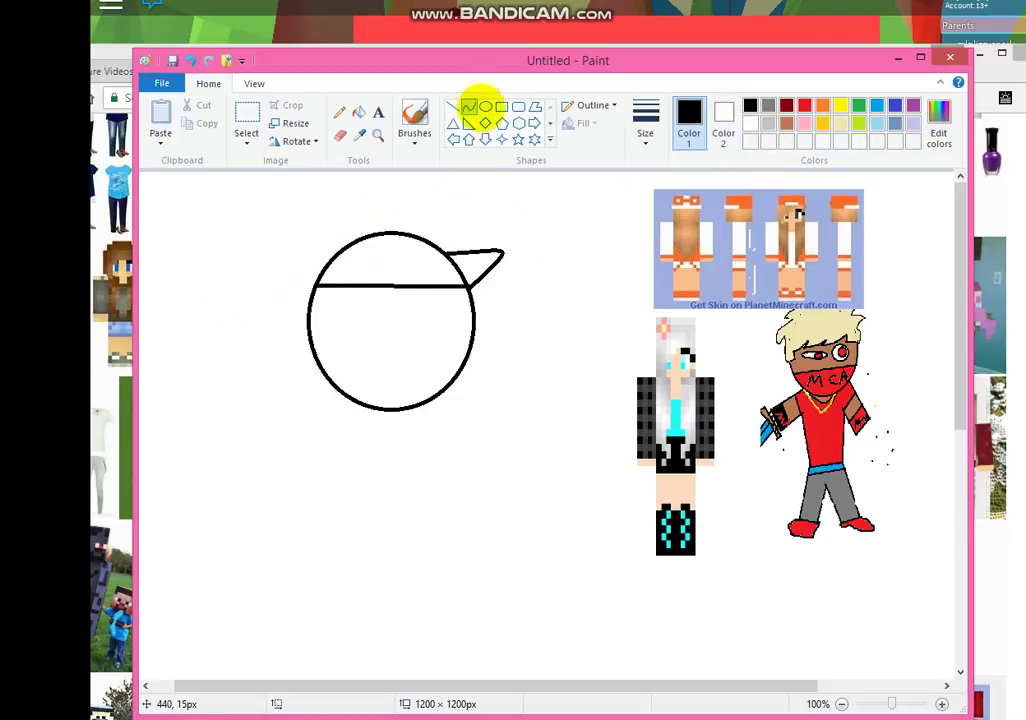
Draw a small rectangular opening with straight black lines, sitting on the middle of the cap's edge
{"action": "left_click", "coordinate": [453, 105]}
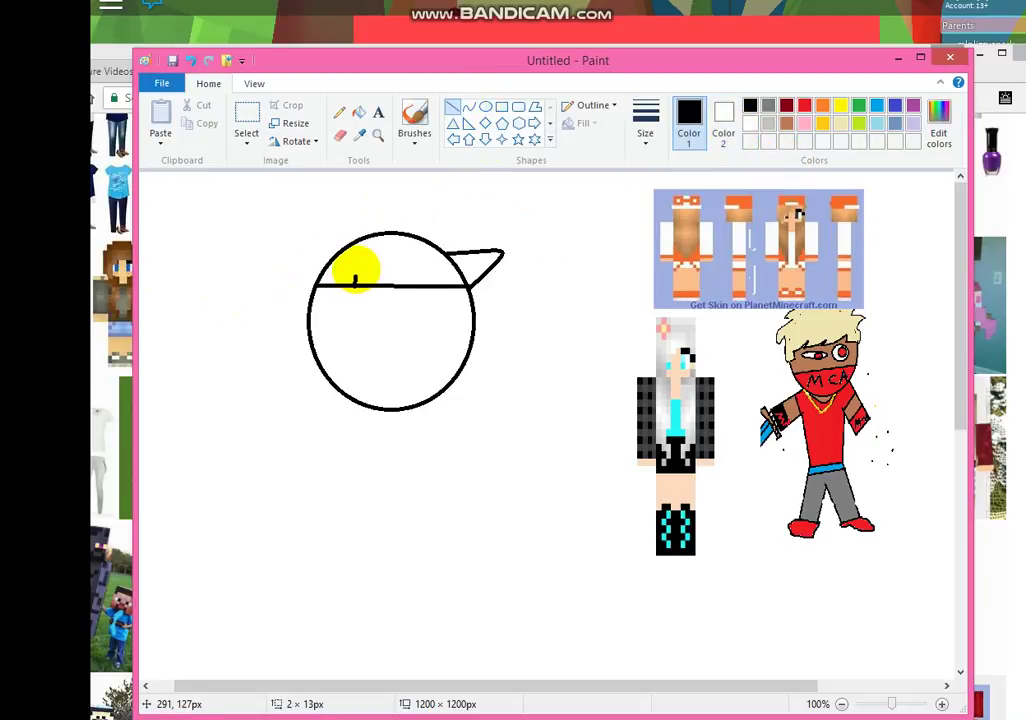
{"action": "left_click_drag", "start_coordinate": [356, 271], "coordinate": [427, 265]}
{"action": "left_click", "coordinate": [264, 307]}
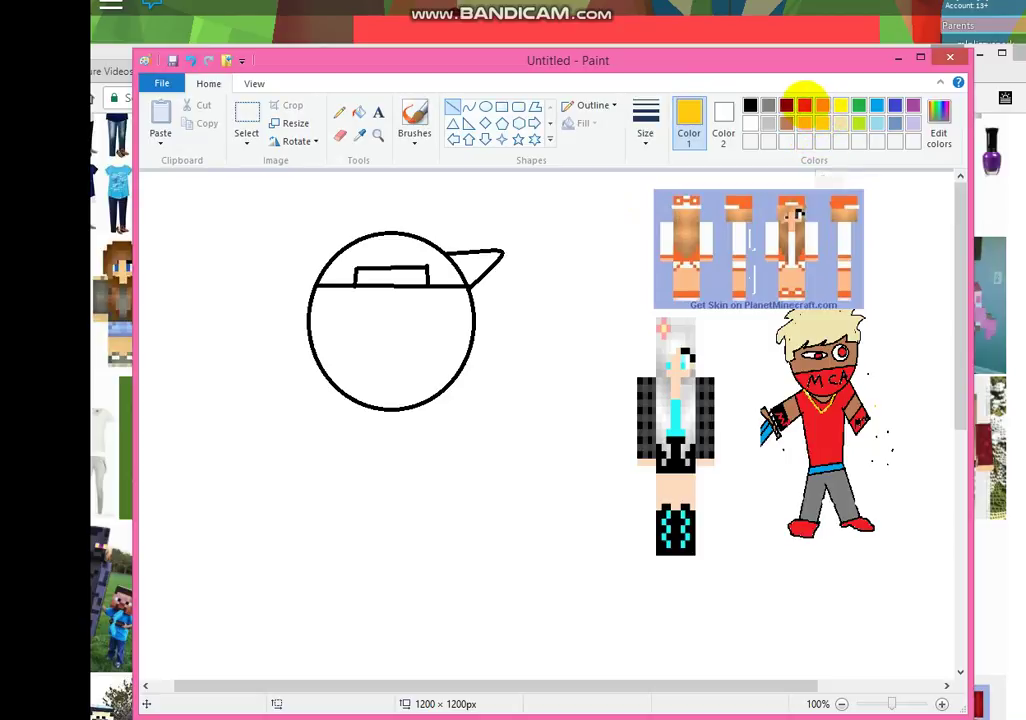
Fill the cap and its visor with red, leaving the rectangular opening white
{"action": "left_click", "coordinate": [804, 105]}
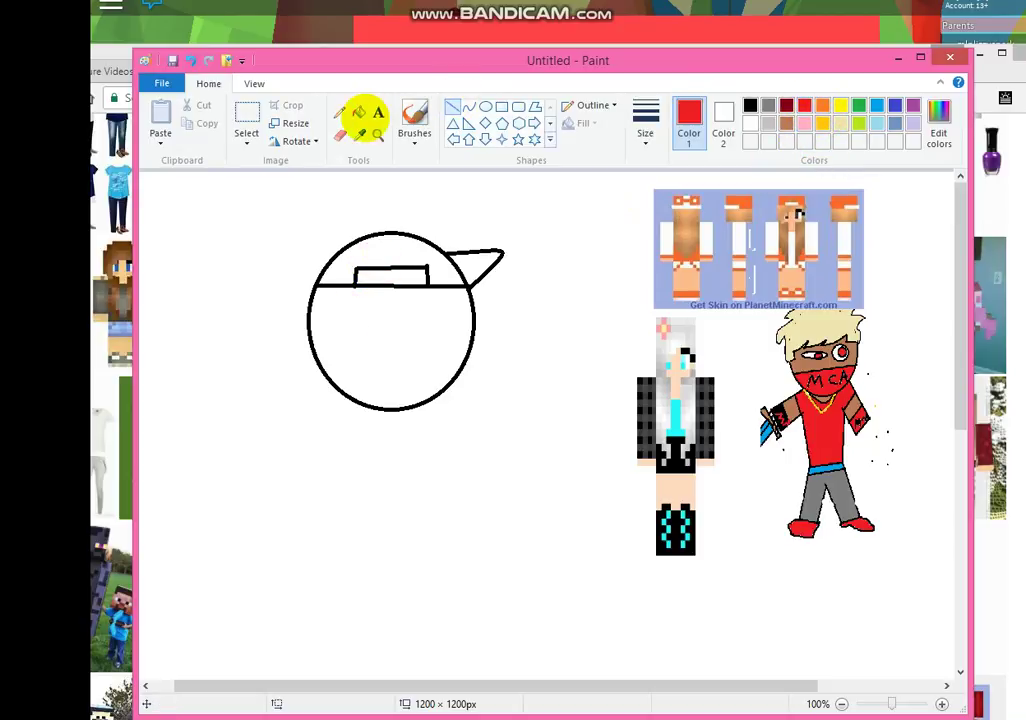
{"action": "left_click", "coordinate": [358, 111]}
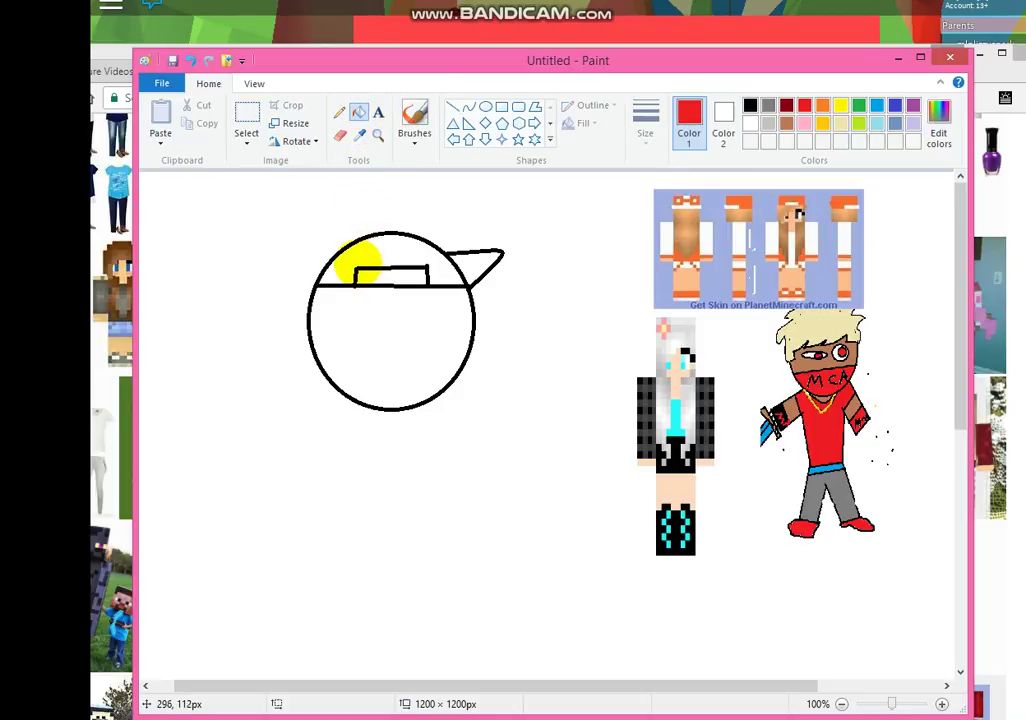
{"action": "left_click", "coordinate": [358, 263]}
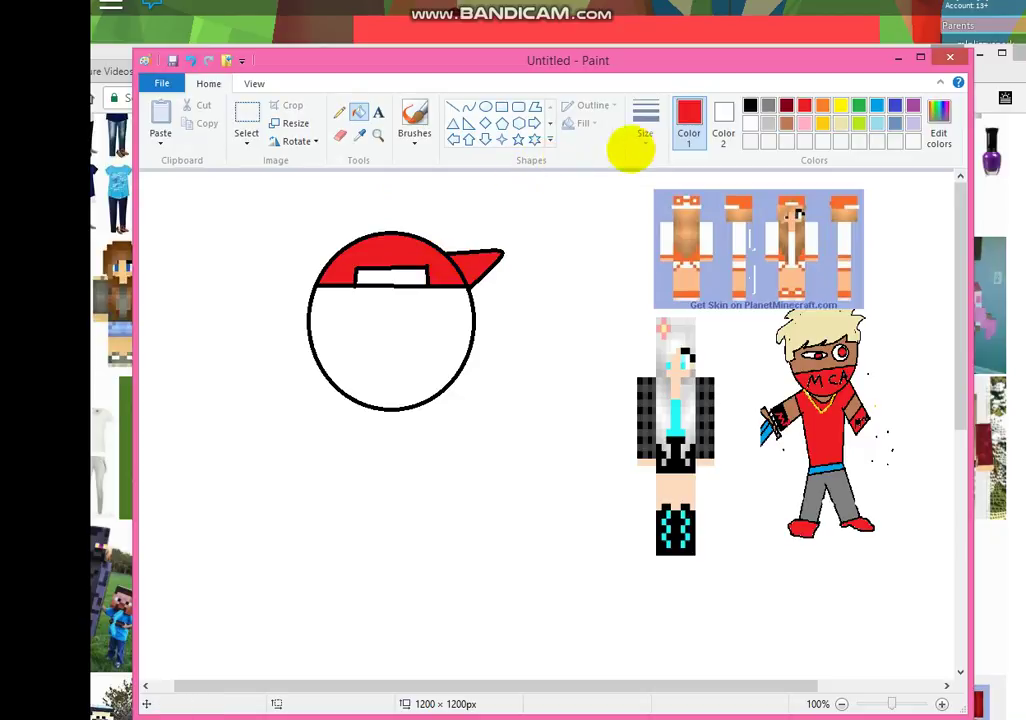
Outline the right hair lock in black straight lines, with an angular fringe under the cap and long sides hanging below the head
{"action": "left_click", "coordinate": [750, 105]}
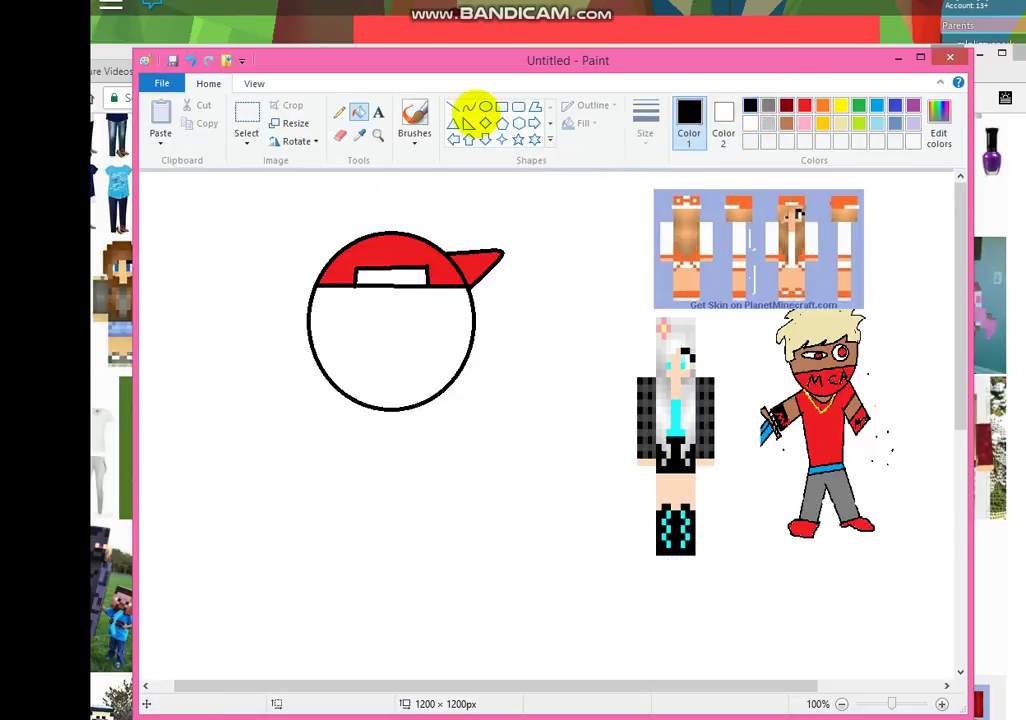
{"action": "left_click", "coordinate": [454, 107]}
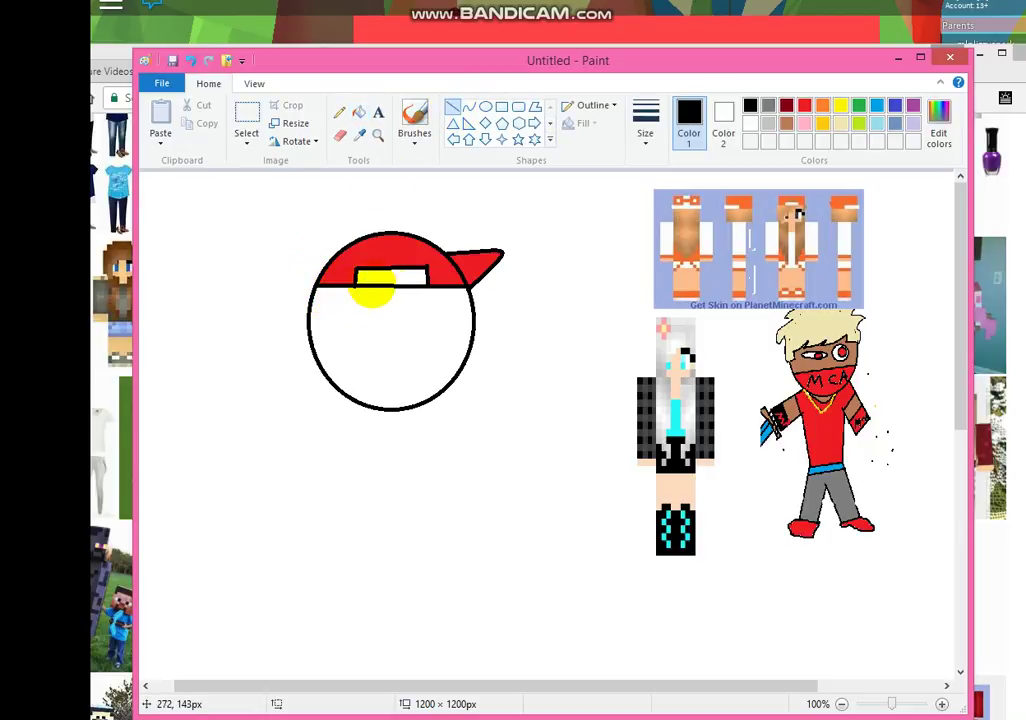
{"action": "mouse_move", "coordinate": [414, 289]}
{"action": "left_mouse_down"}
{"action": "mouse_move", "coordinate": [385, 300]}
{"action": "mouse_move", "coordinate": [380, 320]}
{"action": "mouse_move", "coordinate": [443, 322]}
{"action": "mouse_move", "coordinate": [450, 490]}
{"action": "left_mouse_up"}
{"action": "left_click", "coordinate": [438, 347]}
{"action": "left_click", "coordinate": [522, 333]}
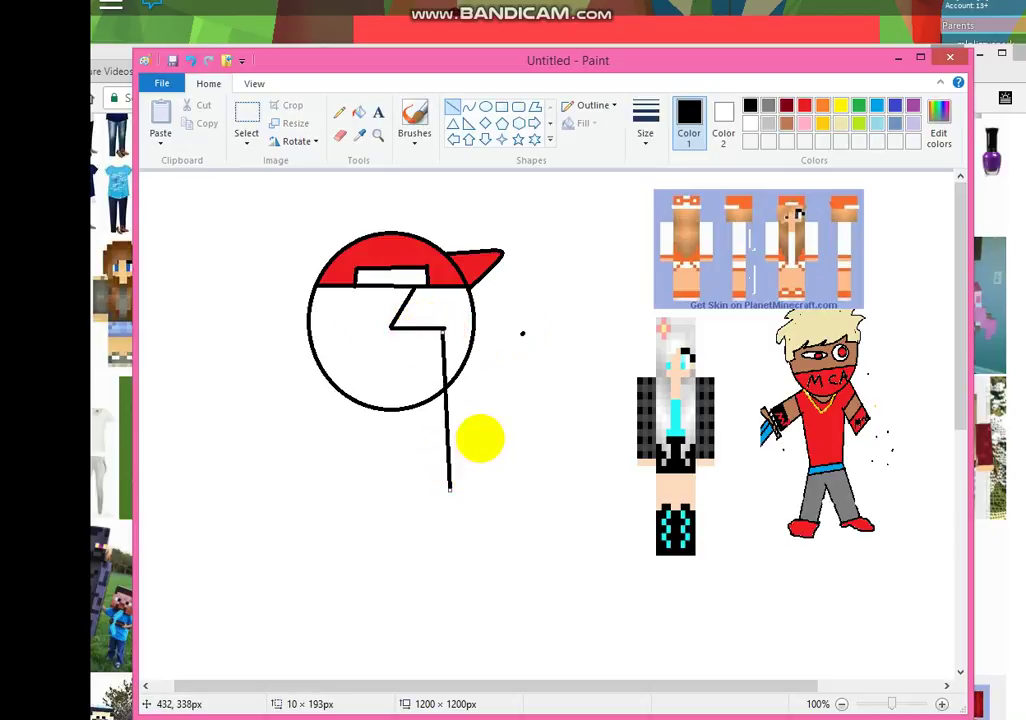
{"action": "left_click", "coordinate": [508, 371]}
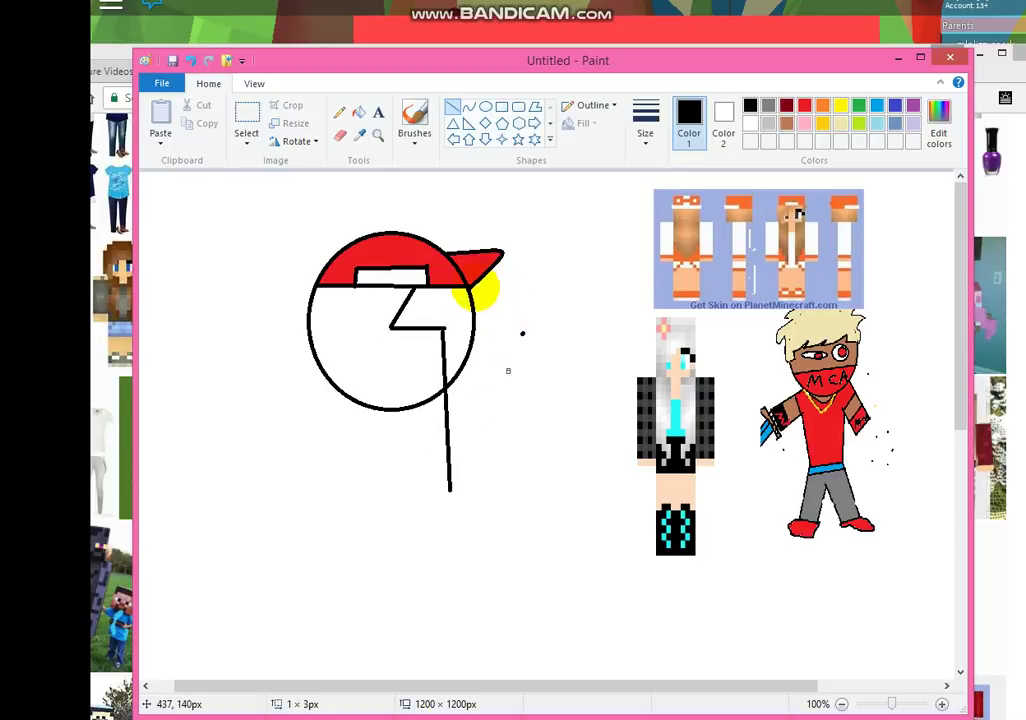
{"action": "mouse_move", "coordinate": [477, 289]}
{"action": "left_mouse_down"}
{"action": "mouse_move", "coordinate": [481, 472]}
{"action": "mouse_move", "coordinate": [484, 461]}
{"action": "left_mouse_up"}
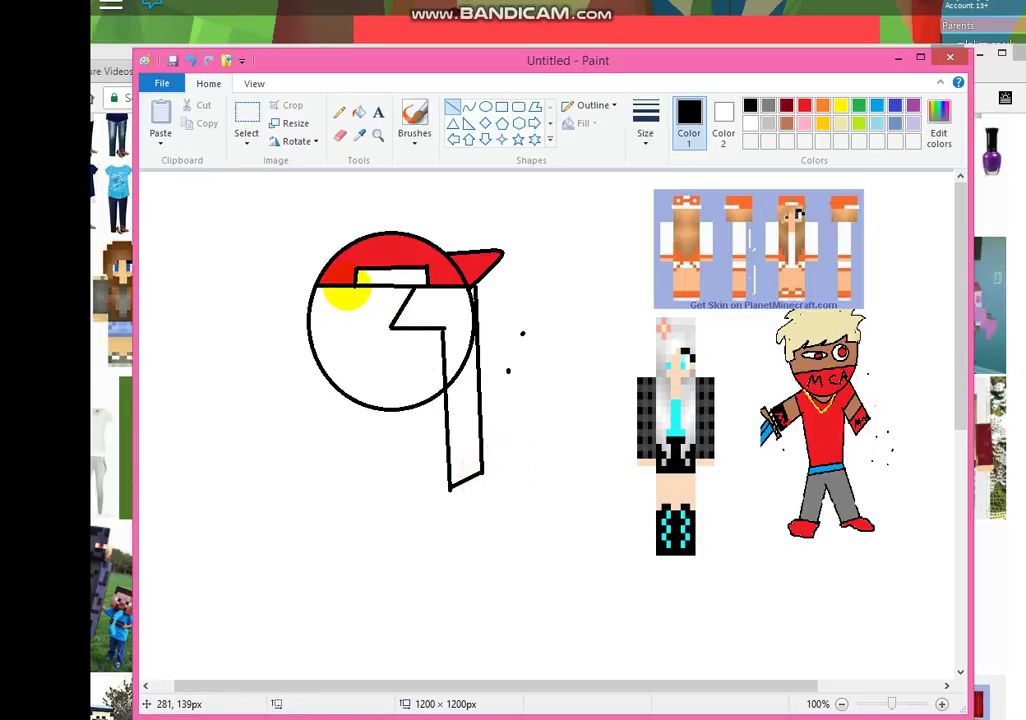
Outline the left hair lock in black, from a diagonal parting under the cap to a slanted end below the head
{"action": "left_click_drag", "start_coordinate": [372, 292], "coordinate": [313, 388]}
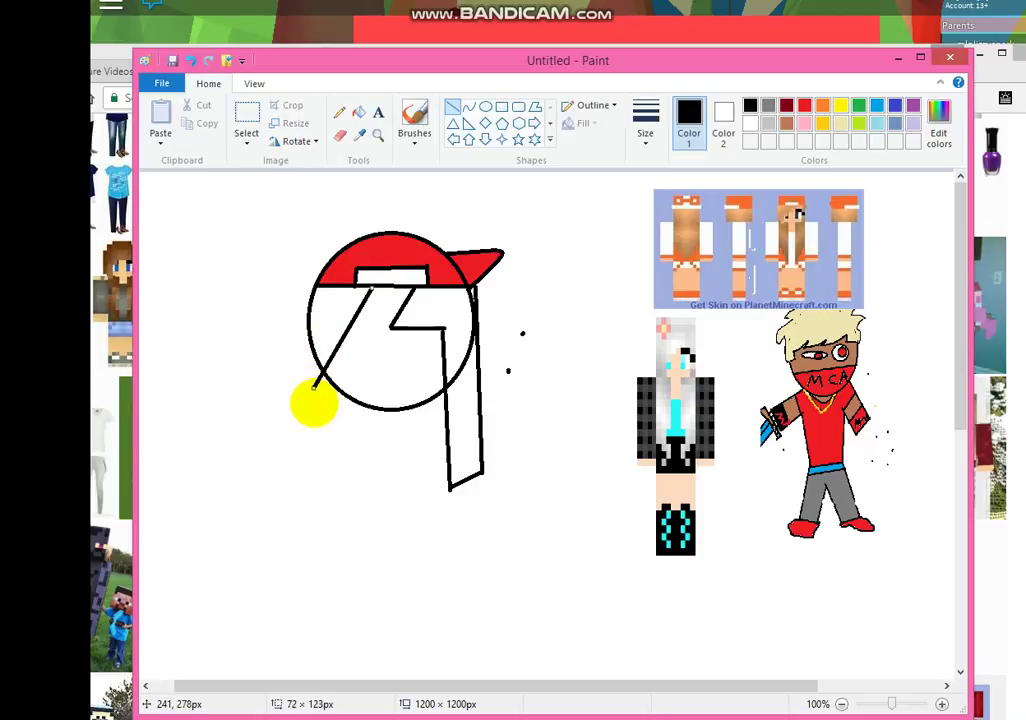
{"action": "left_click_drag", "start_coordinate": [312, 478], "coordinate": [314, 384]}
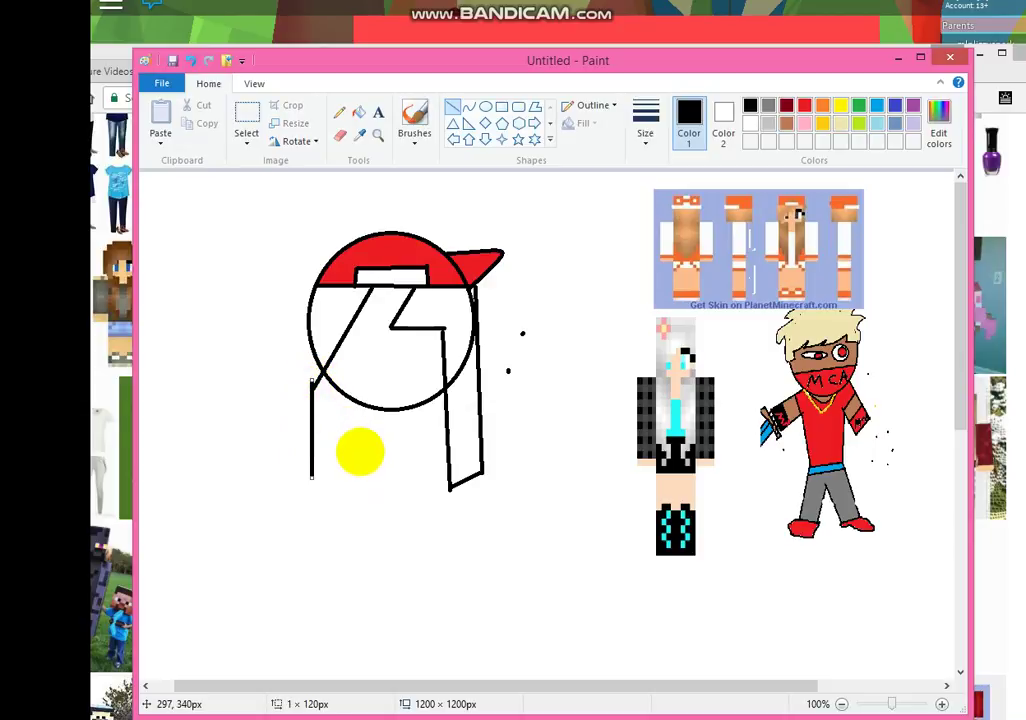
{"action": "left_click", "coordinate": [360, 450]}
{"action": "mouse_move", "coordinate": [310, 287]}
{"action": "left_mouse_down"}
{"action": "mouse_move", "coordinate": [270, 440]}
{"action": "mouse_move", "coordinate": [287, 465]}
{"action": "left_mouse_up"}
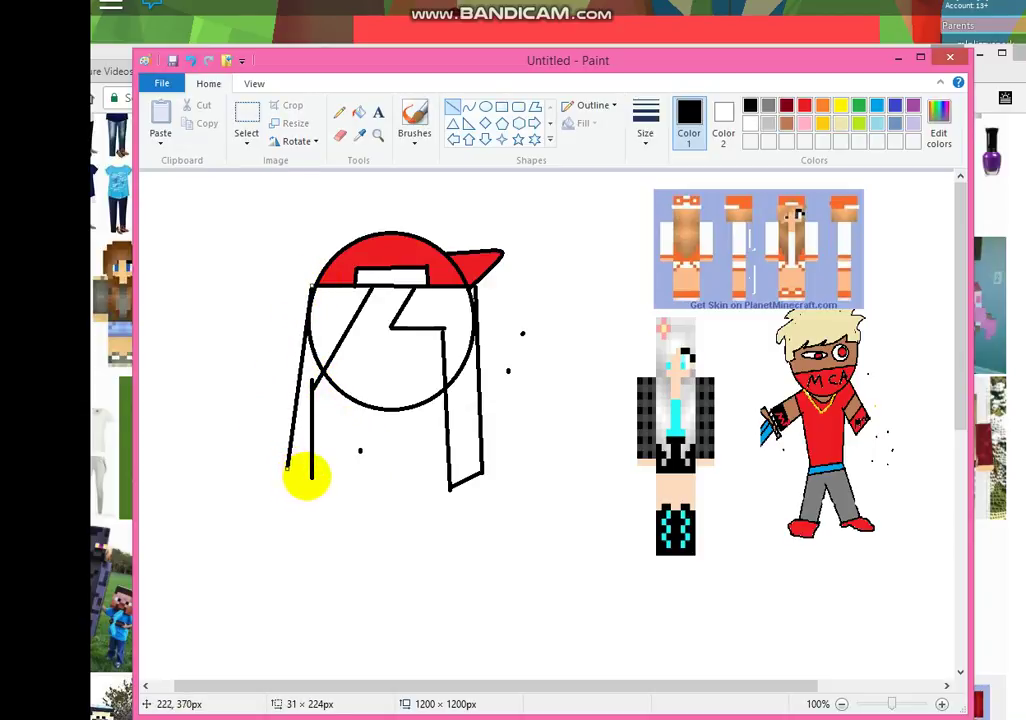
{"action": "left_click_drag", "start_coordinate": [310, 479], "coordinate": [287, 466]}
{"action": "left_click", "coordinate": [308, 496]}
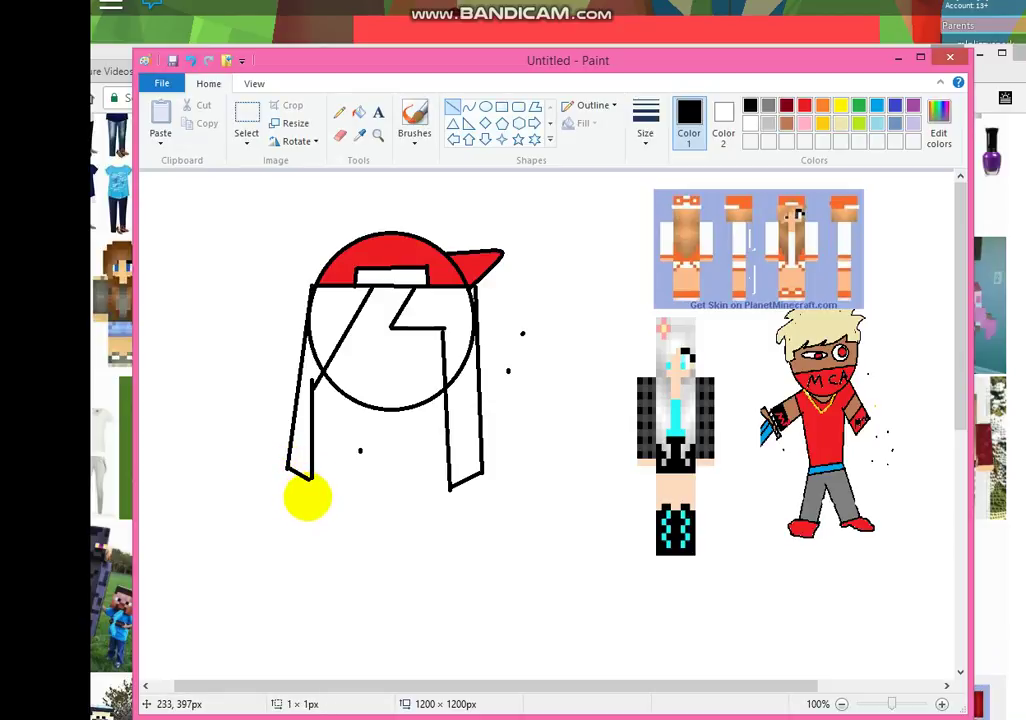
Fill both hair locks with light gray, undoing the stray fill that recolours the black outlines
{"action": "left_click", "coordinate": [768, 123]}
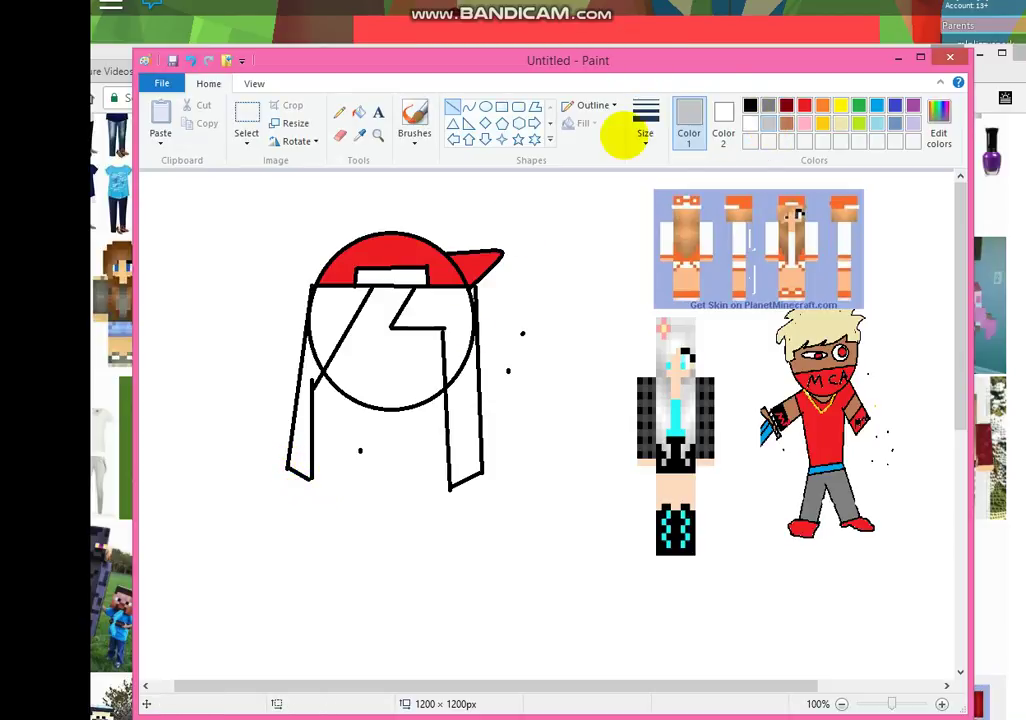
{"action": "left_click", "coordinate": [358, 112]}
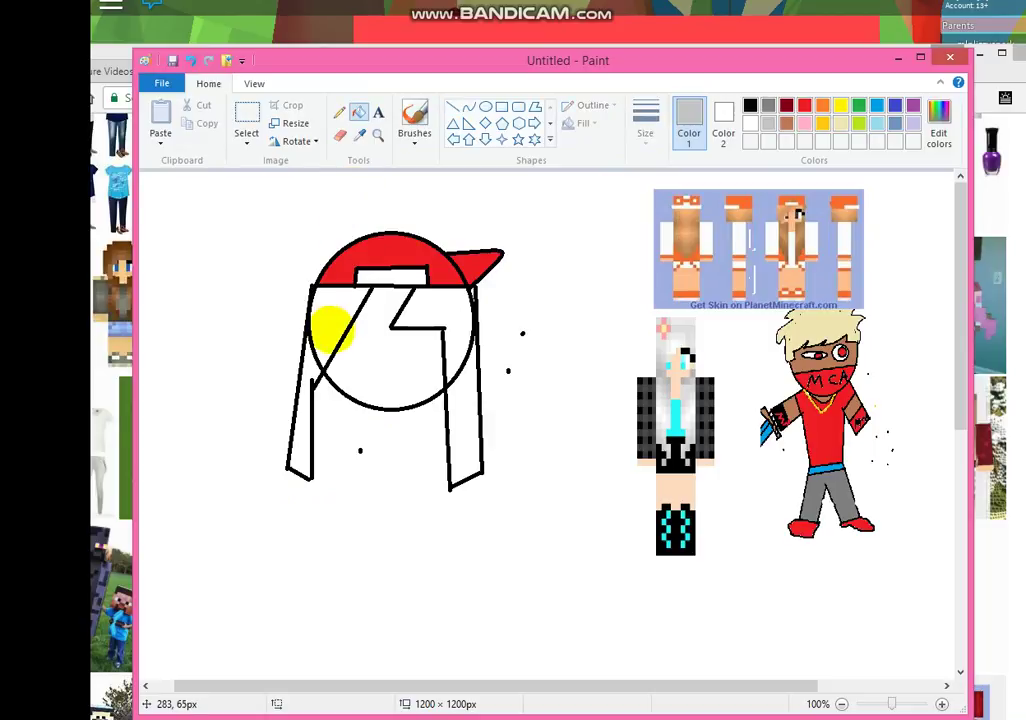
{"action": "left_click", "coordinate": [332, 325]}
{"action": "left_click", "coordinate": [300, 372]}
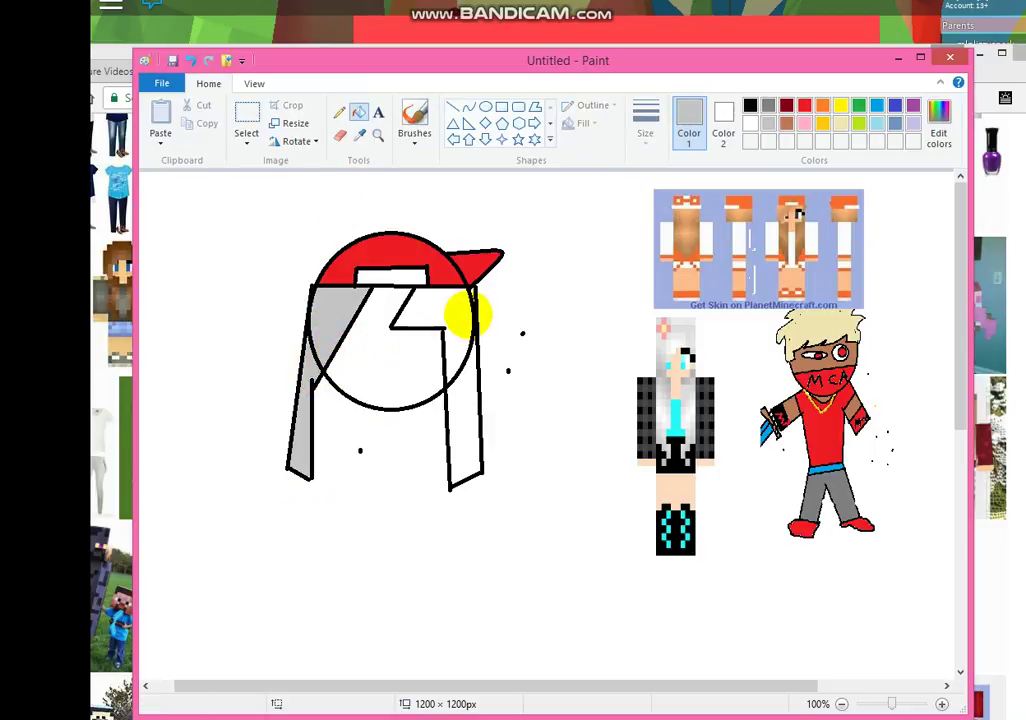
{"action": "left_click", "coordinate": [460, 362]}
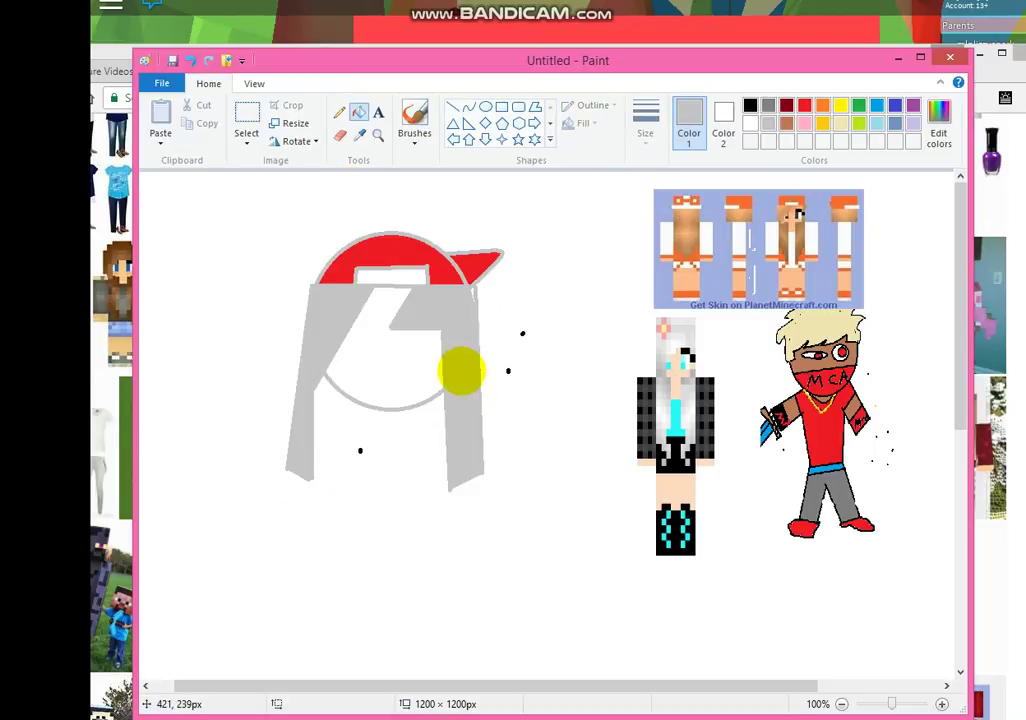
{"action": "left_click", "coordinate": [447, 356]}
{"action": "left_click", "coordinate": [190, 61]}
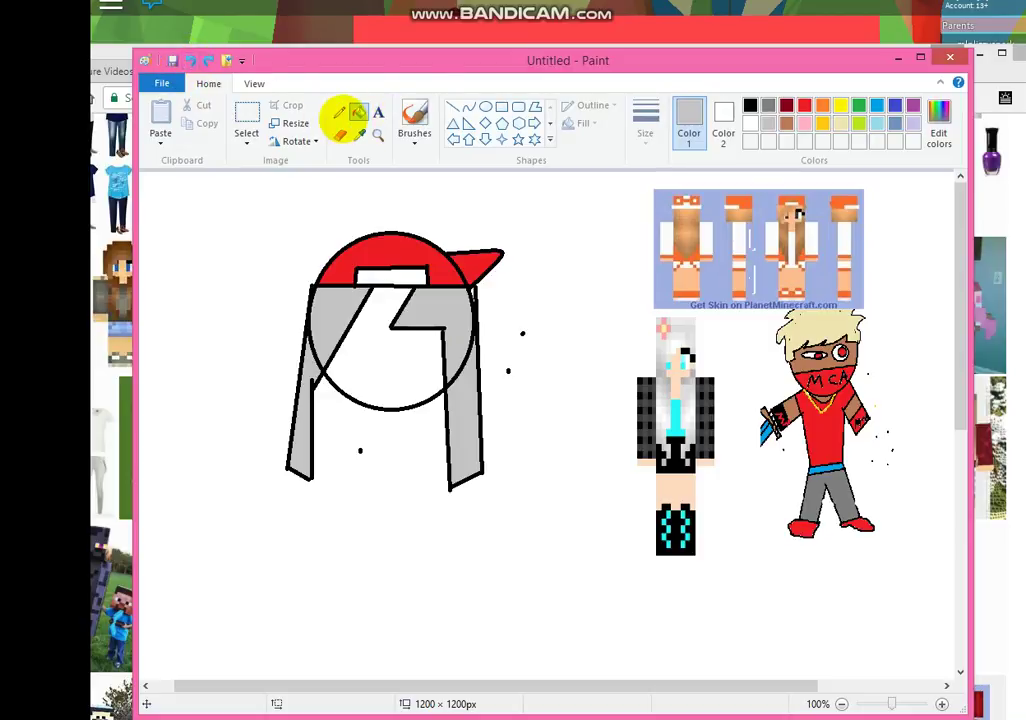
Brush out the head outline inside the hair locks in light gray and redraw the left lock's diagonal inner edge in black
{"action": "left_click", "coordinate": [412, 115]}
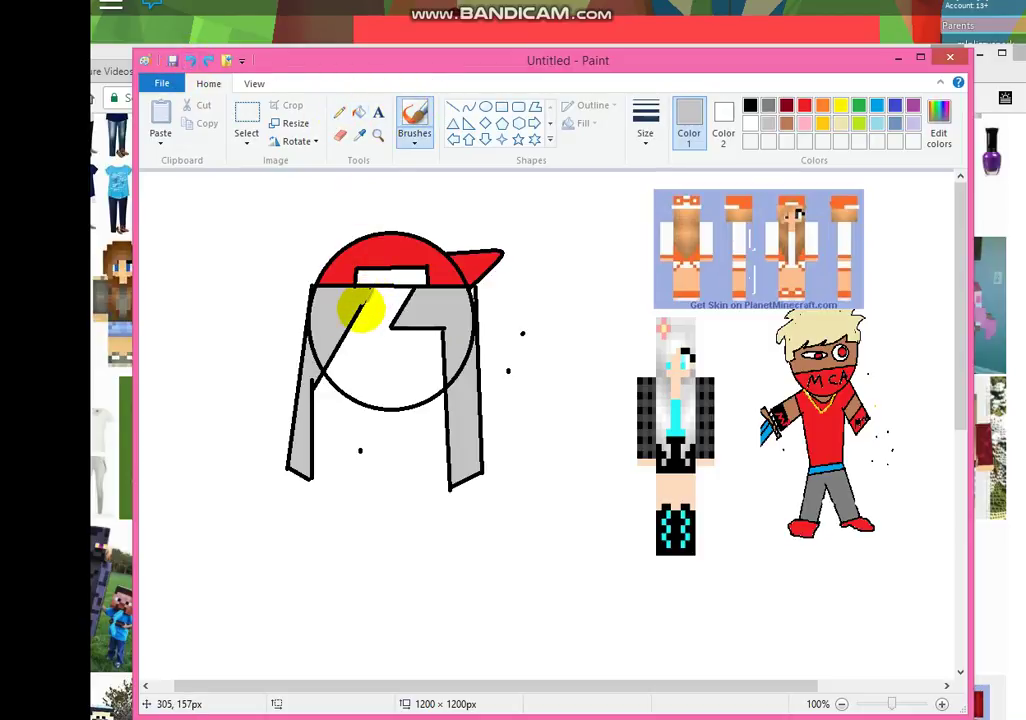
{"action": "mouse_move", "coordinate": [360, 311]}
{"action": "left_mouse_down"}
{"action": "mouse_move", "coordinate": [350, 318]}
{"action": "mouse_move", "coordinate": [357, 298]}
{"action": "mouse_move", "coordinate": [322, 372]}
{"action": "left_mouse_up"}
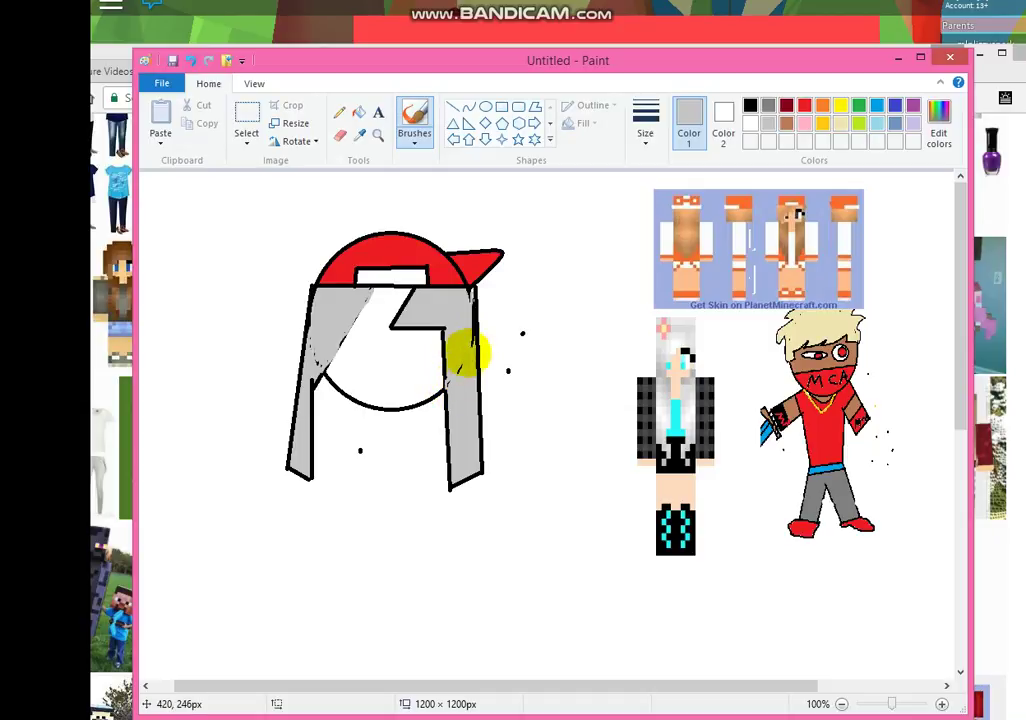
{"action": "left_click", "coordinate": [452, 106]}
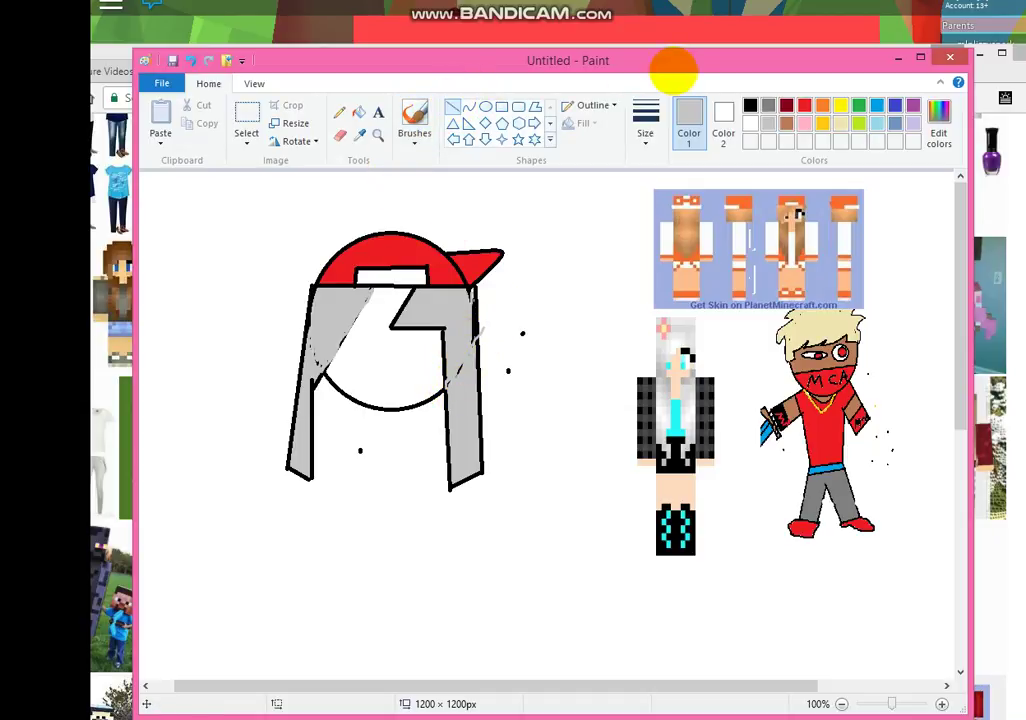
{"action": "left_click", "coordinate": [750, 105]}
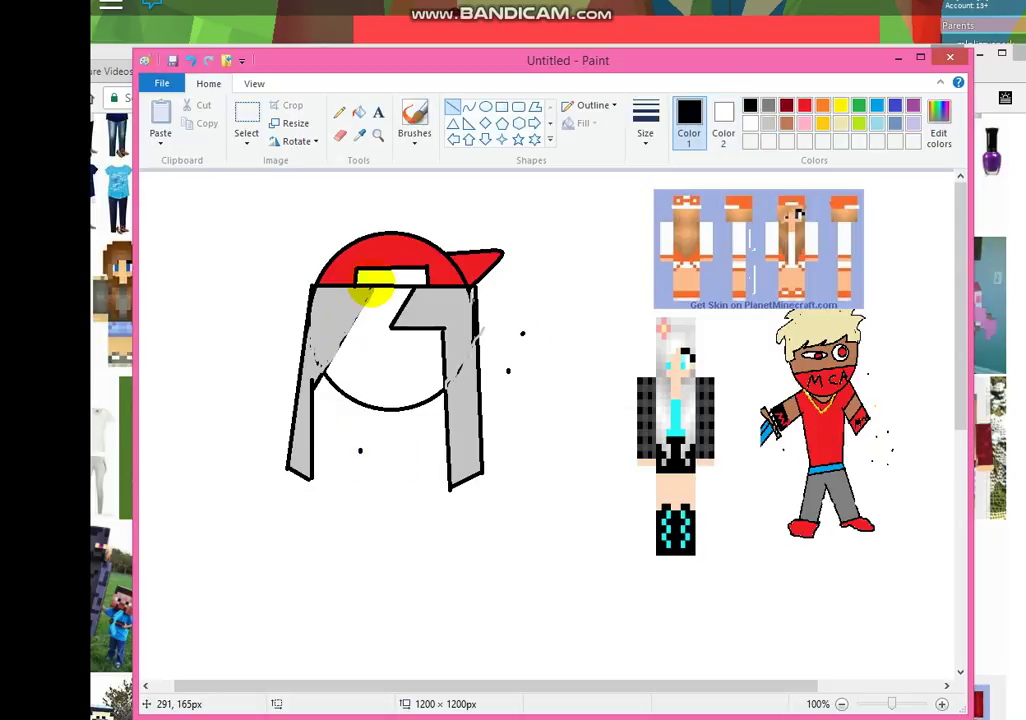
{"action": "left_click_drag", "start_coordinate": [373, 295], "coordinate": [321, 385]}
{"action": "left_click", "coordinate": [410, 499]}
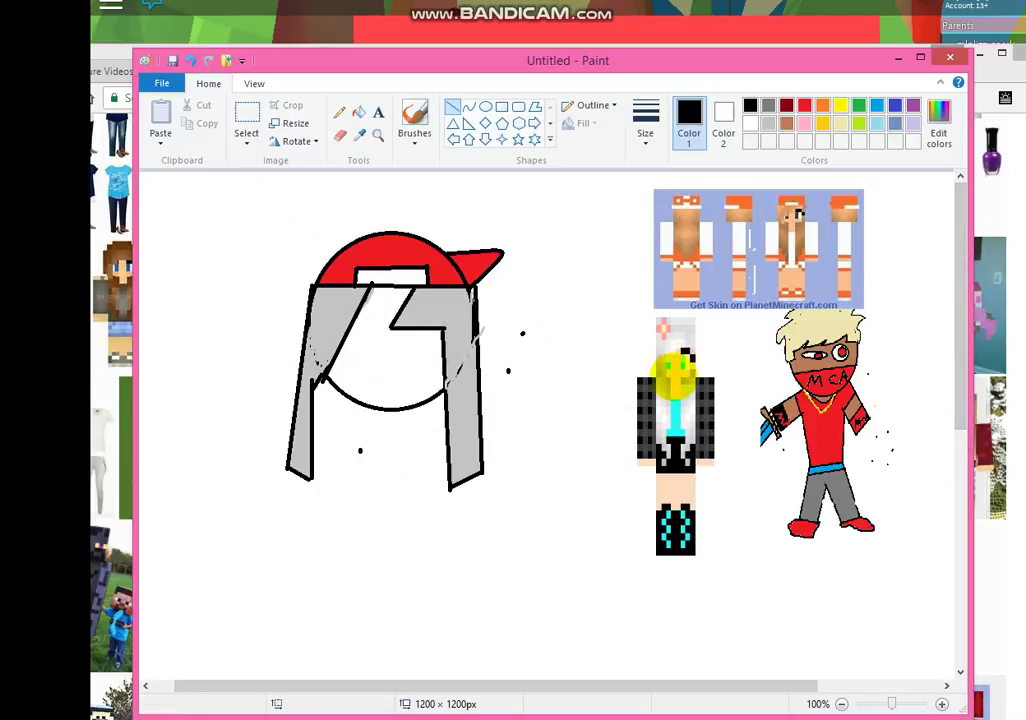
Draw the right eye as a black oval under the fringe, with an iris oval of about 18 × 30 px filled in blue
{"action": "left_click", "coordinate": [485, 106]}
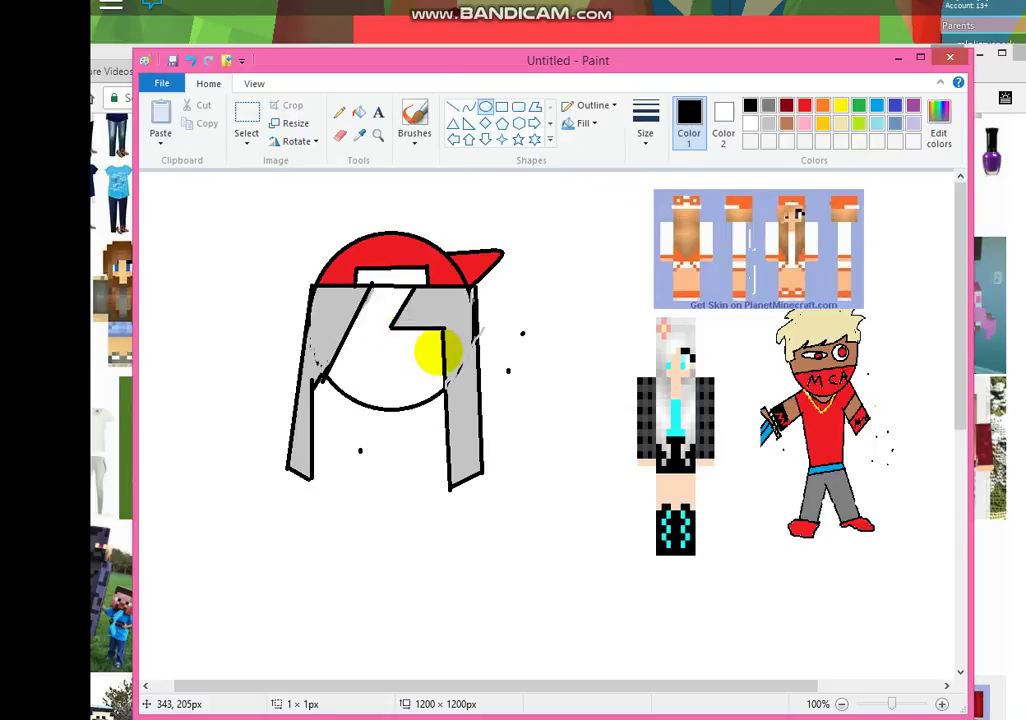
{"action": "mouse_move", "coordinate": [398, 340]}
{"action": "left_mouse_down"}
{"action": "mouse_move", "coordinate": [426, 394]}
{"action": "mouse_move", "coordinate": [418, 364]}
{"action": "mouse_move", "coordinate": [434, 390]}
{"action": "left_mouse_up"}
{"action": "left_click_drag", "start_coordinate": [532, 511], "coordinate": [542, 532]}
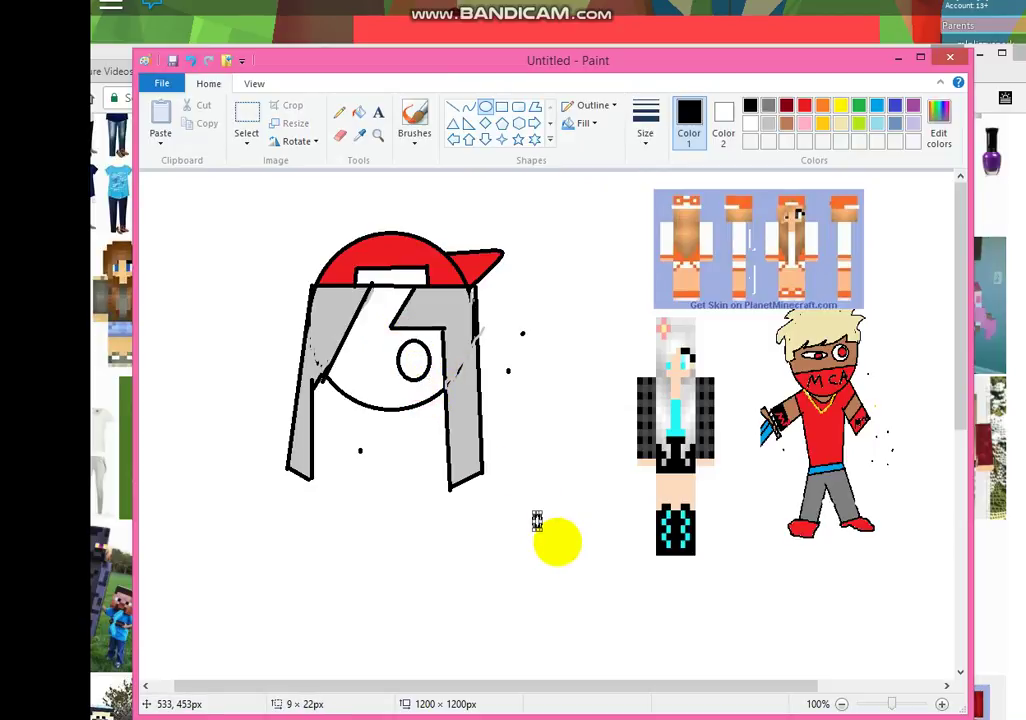
{"action": "left_click", "coordinate": [409, 355]}
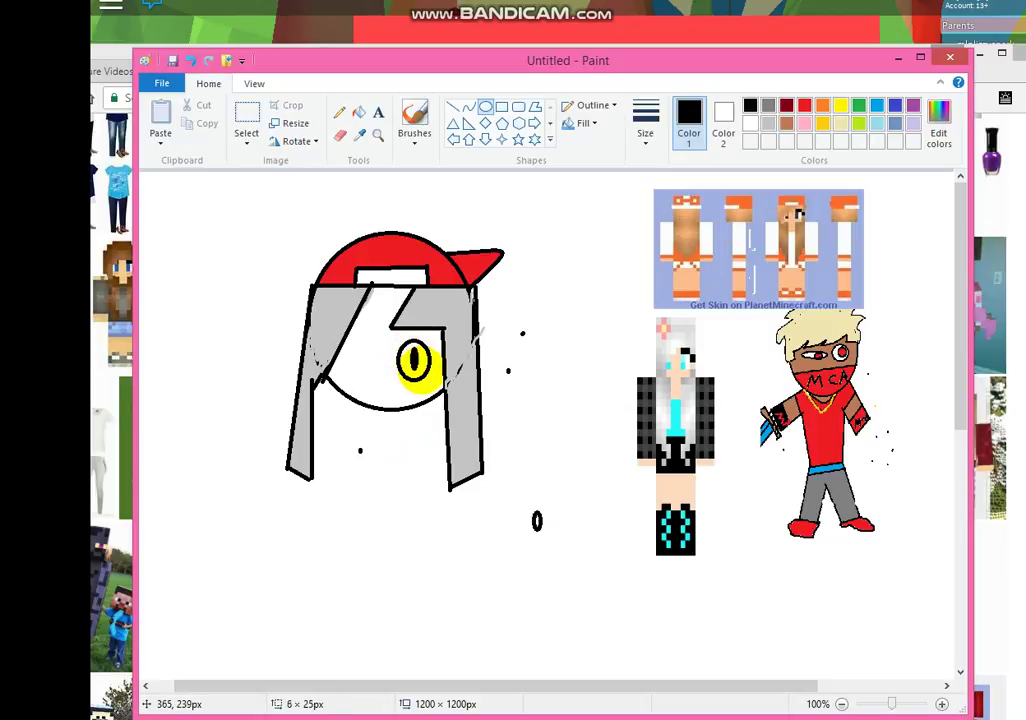
{"action": "left_click_drag", "start_coordinate": [429, 371], "coordinate": [430, 365]}
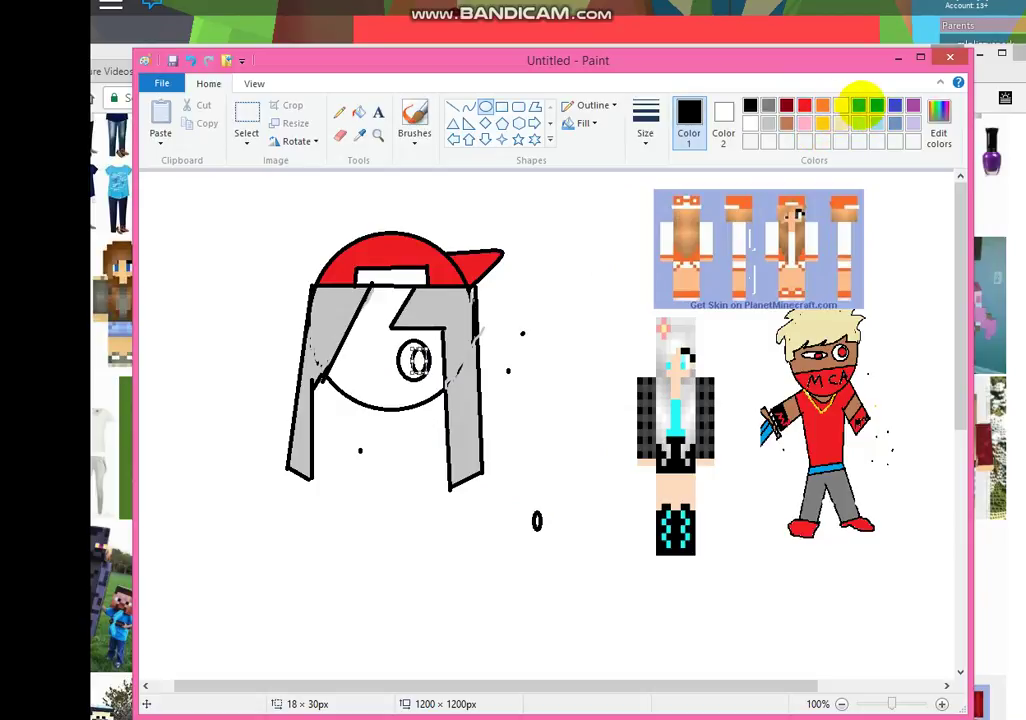
{"action": "left_click", "coordinate": [876, 105]}
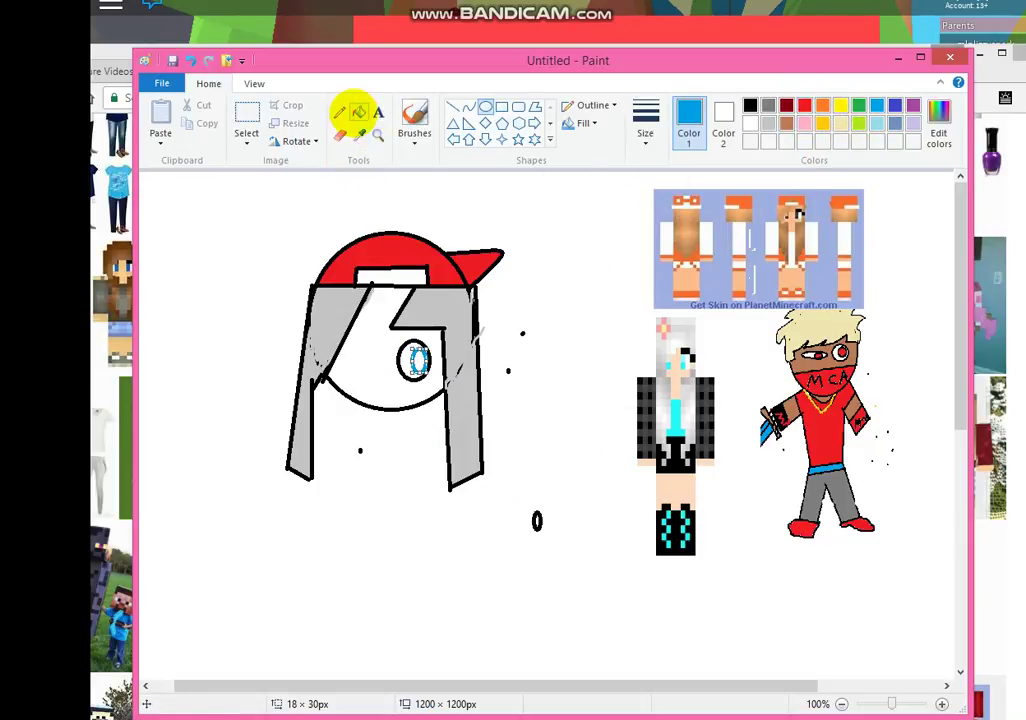
{"action": "left_click", "coordinate": [358, 112]}
{"action": "left_click", "coordinate": [415, 362]}
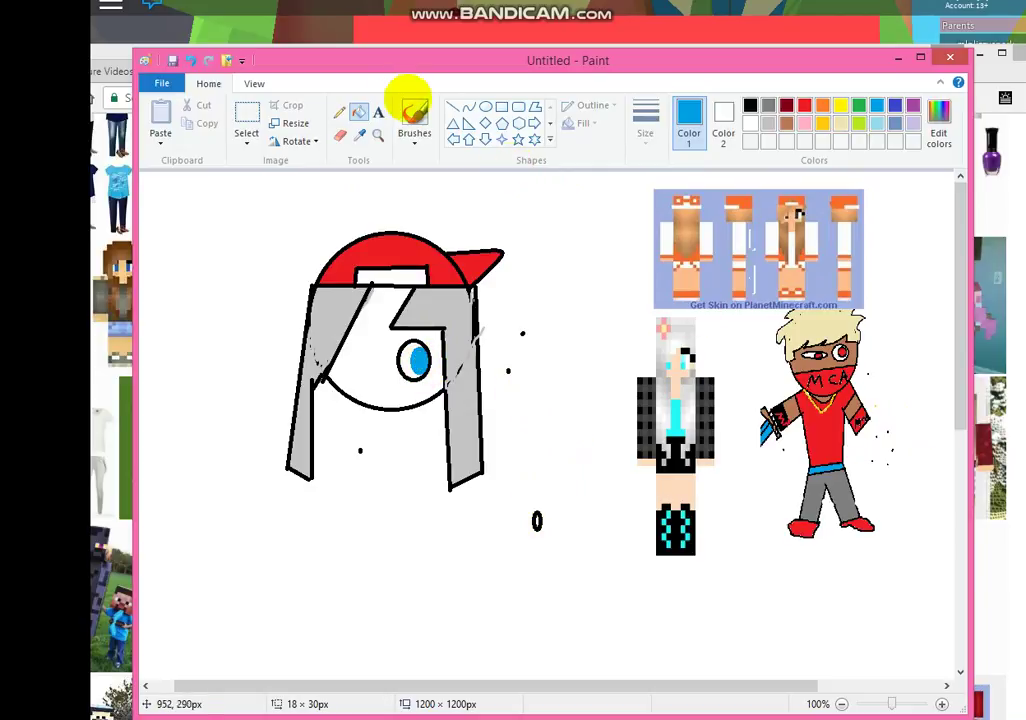
{"action": "left_click", "coordinate": [485, 106]}
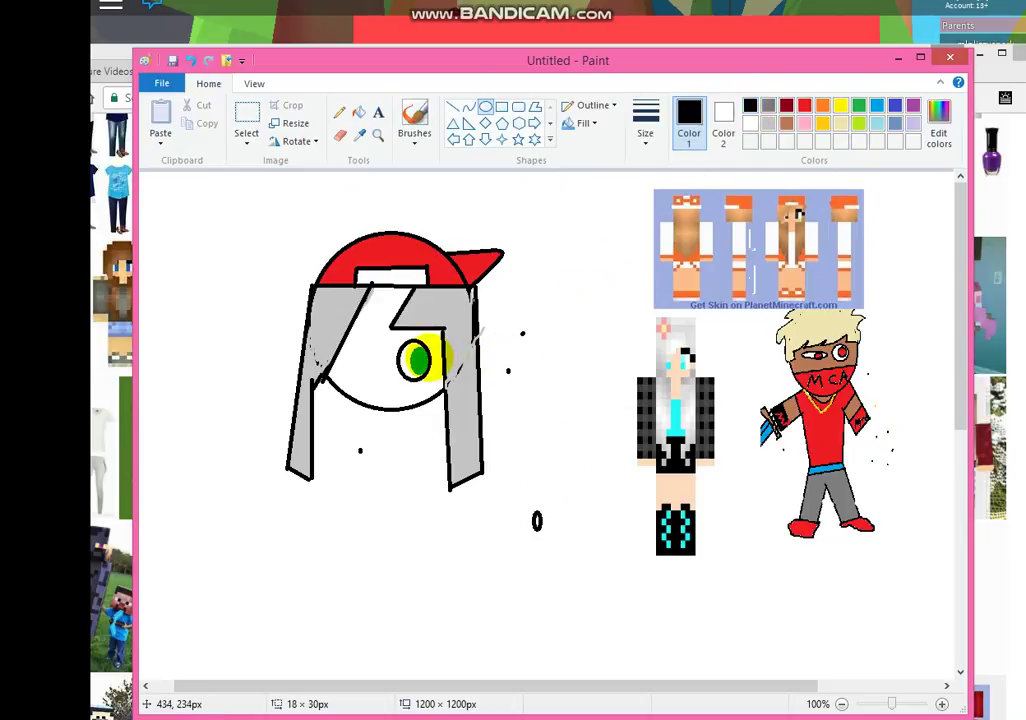
{"action": "left_click_drag", "start_coordinate": [350, 322], "coordinate": [384, 381]}
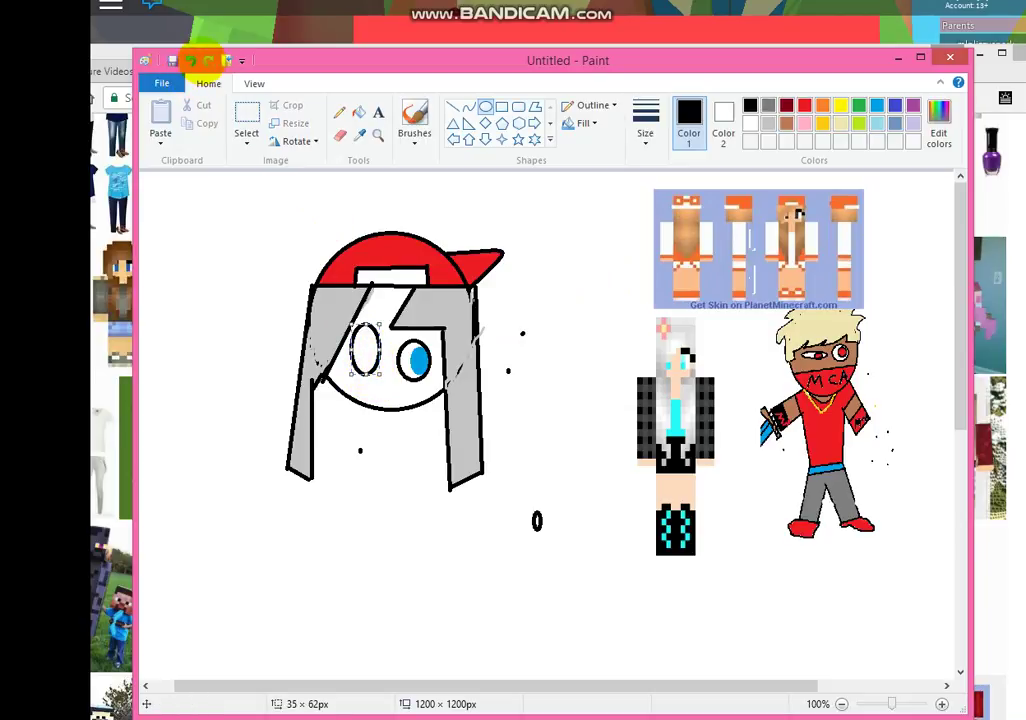
{"action": "left_click", "coordinate": [190, 61]}
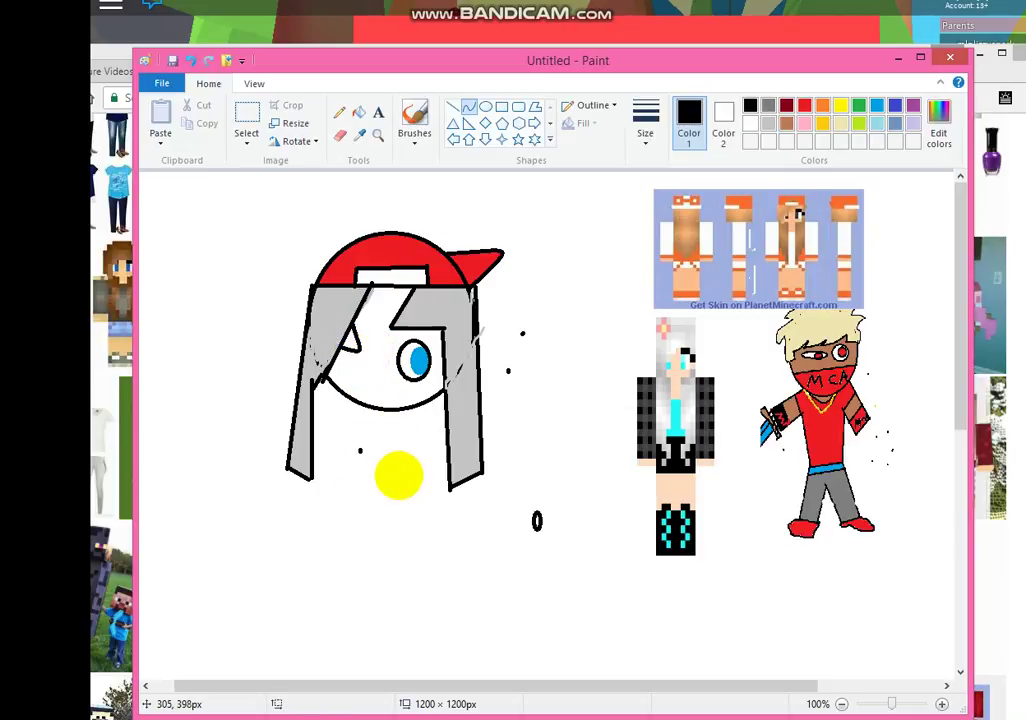
Draw a small black oval of about 11 × 13 px inside the left eye corner and fill its centre with blue
{"action": "left_click", "coordinate": [483, 106]}
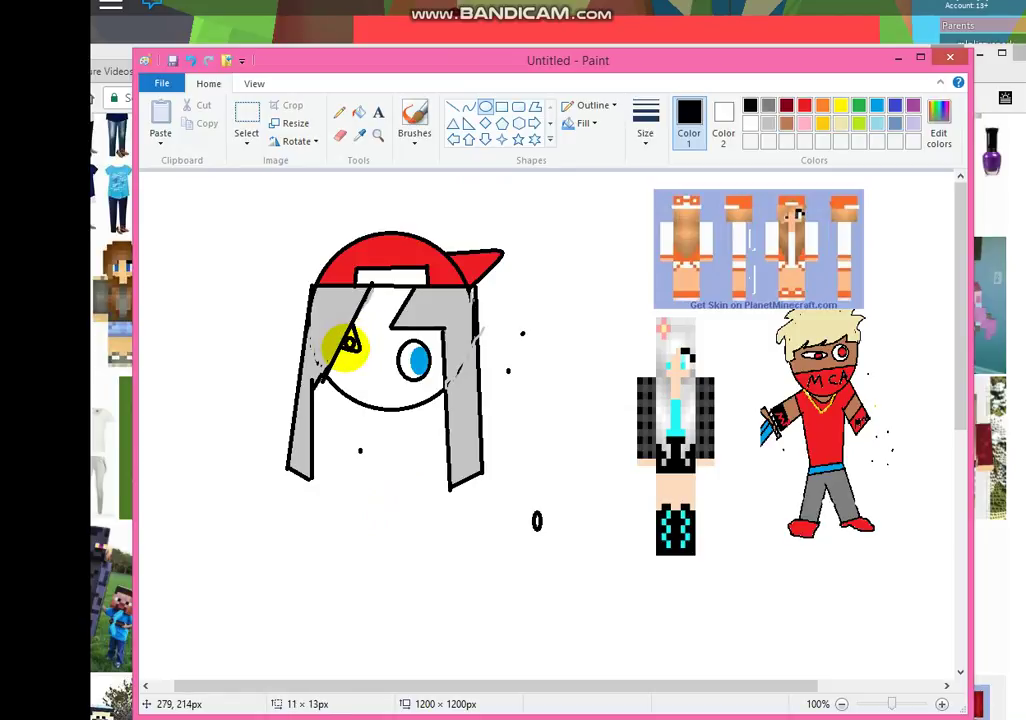
{"action": "left_click", "coordinate": [877, 104]}
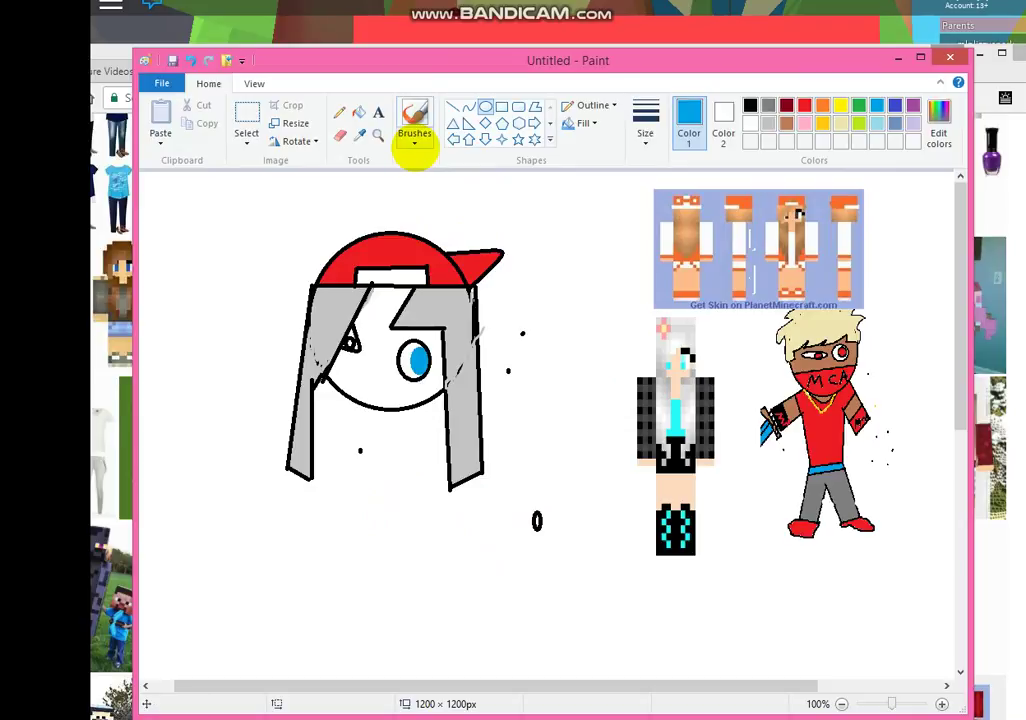
{"action": "left_click", "coordinate": [358, 112]}
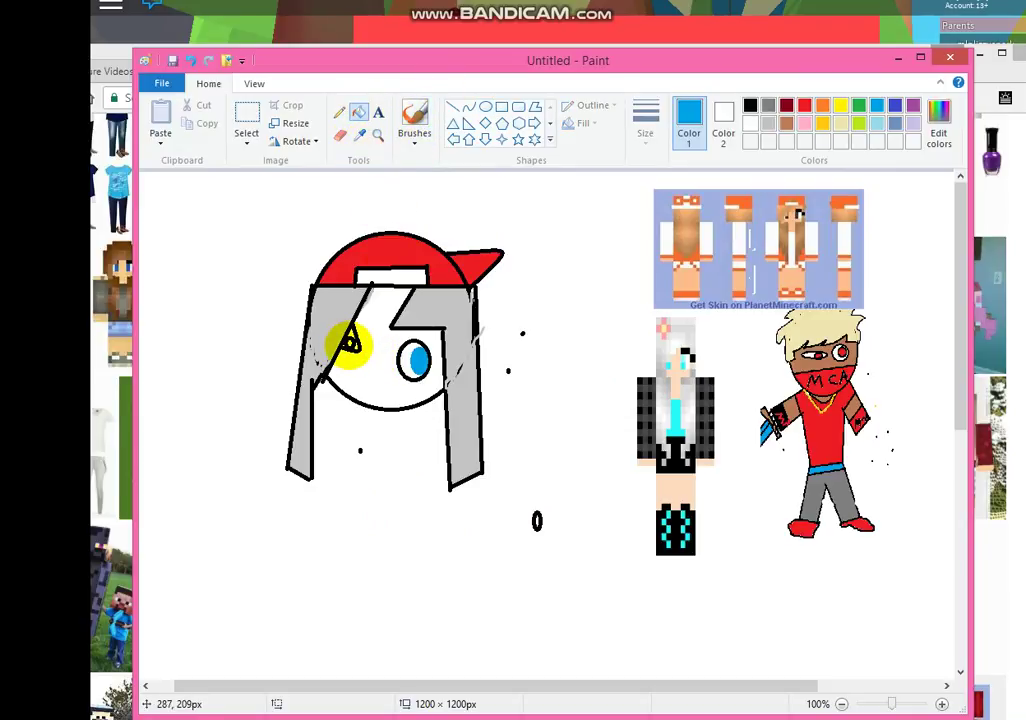
{"action": "left_click", "coordinate": [348, 344]}
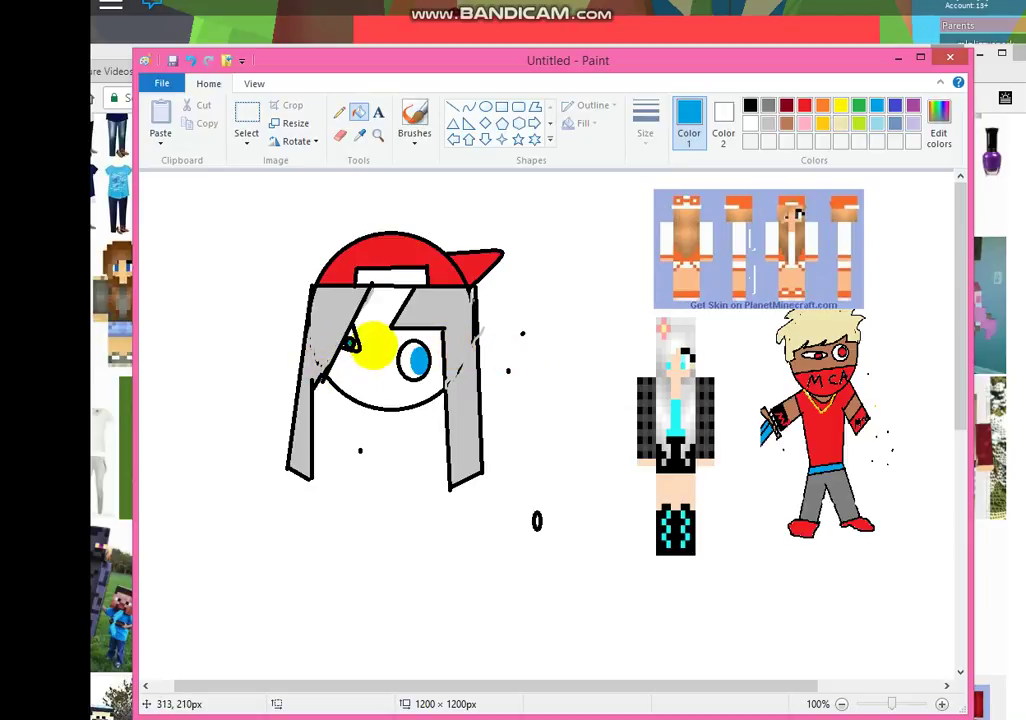
Brush the left eye's iris over in blue, undoing the stray fill that recolours the black outlines
{"action": "left_click", "coordinate": [377, 134]}
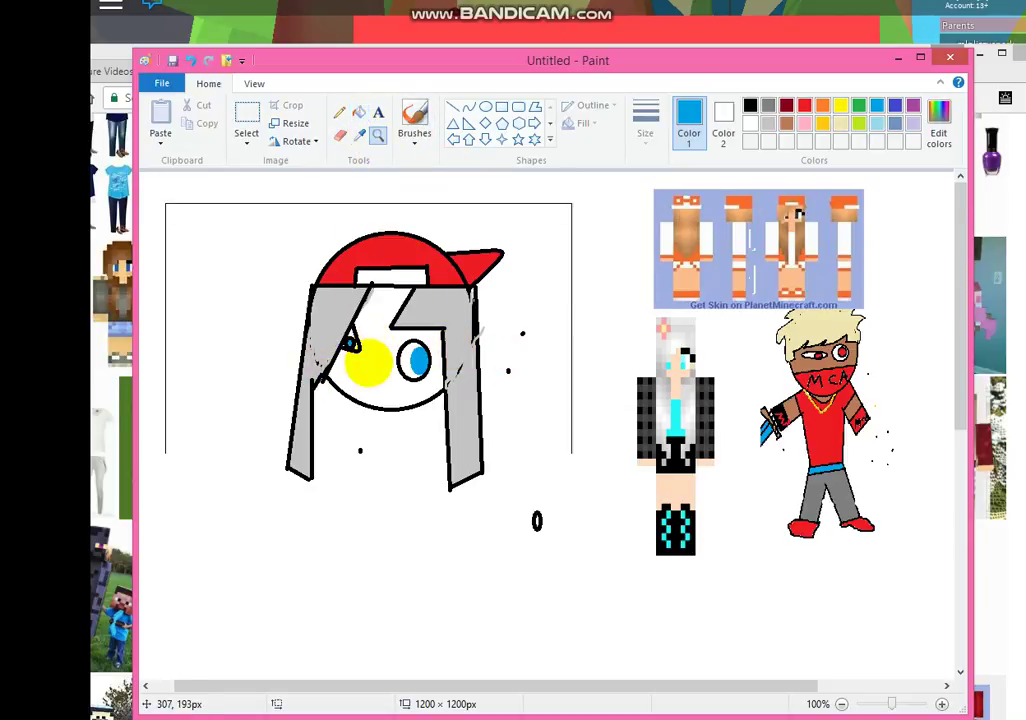
{"action": "left_click", "coordinate": [366, 360]}
{"action": "left_click", "coordinate": [522, 451]}
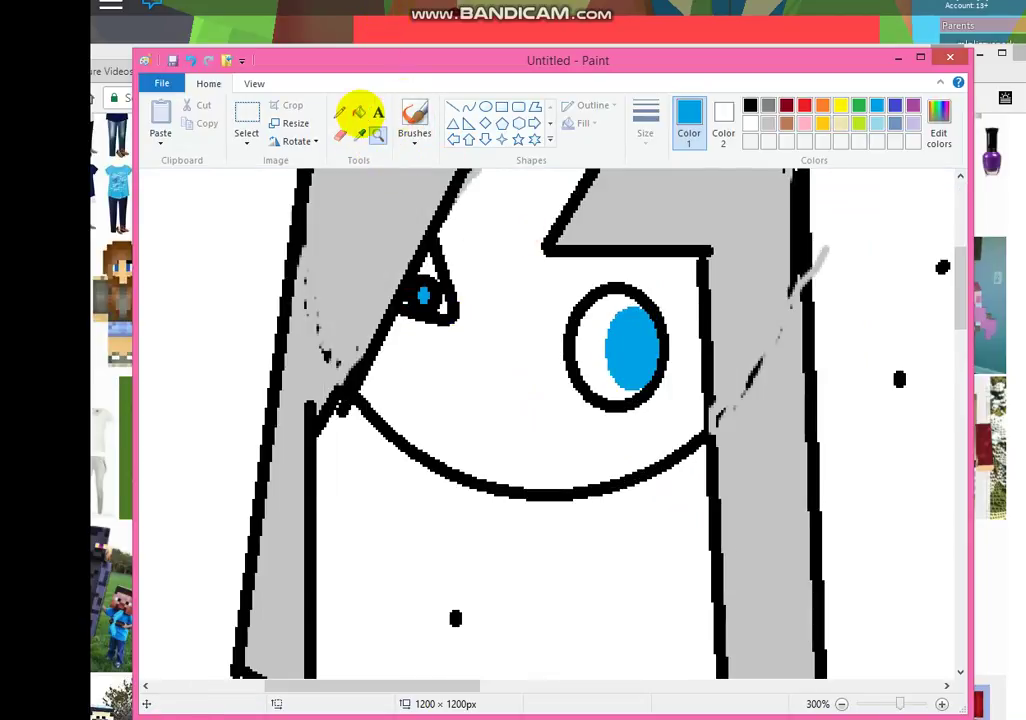
{"action": "left_click", "coordinate": [359, 112]}
{"action": "left_click", "coordinate": [430, 294]}
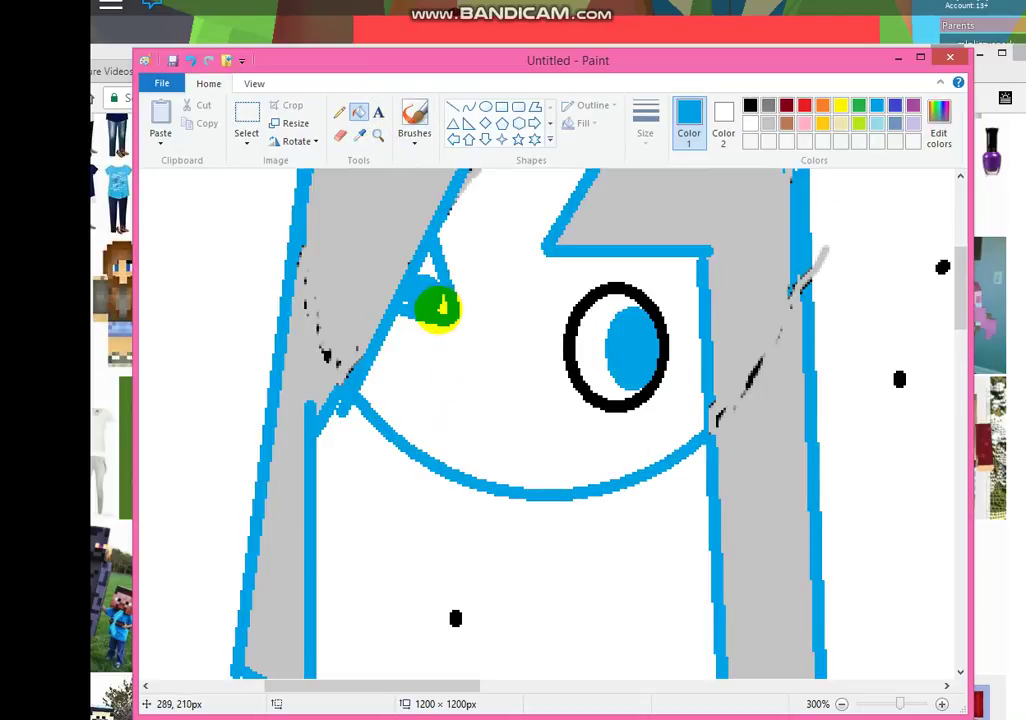
{"action": "left_click", "coordinate": [190, 60]}
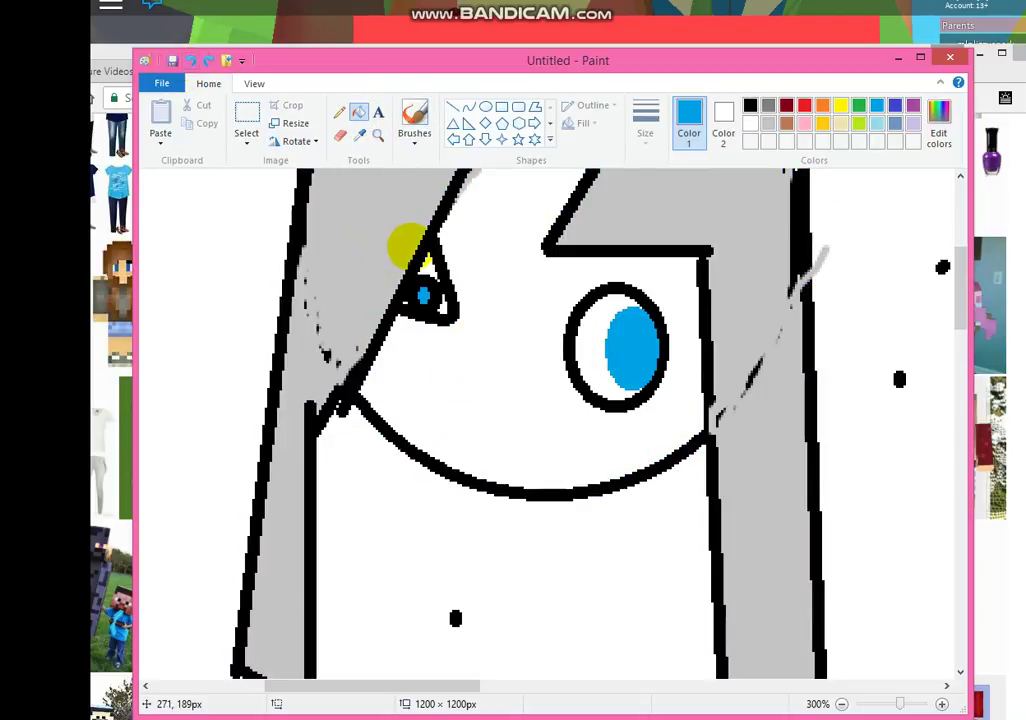
{"action": "left_click", "coordinate": [413, 118]}
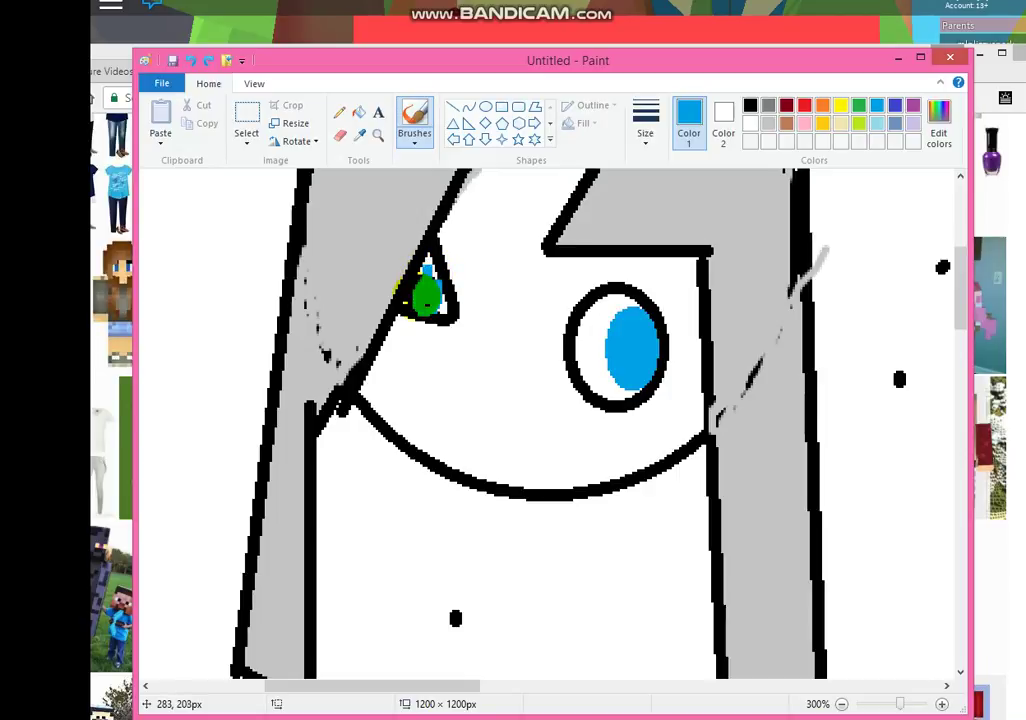
Draw the neck as two parallel black vertical lines about 66 px long, hanging from the chin between the hair locks
{"action": "left_click", "coordinate": [378, 136]}
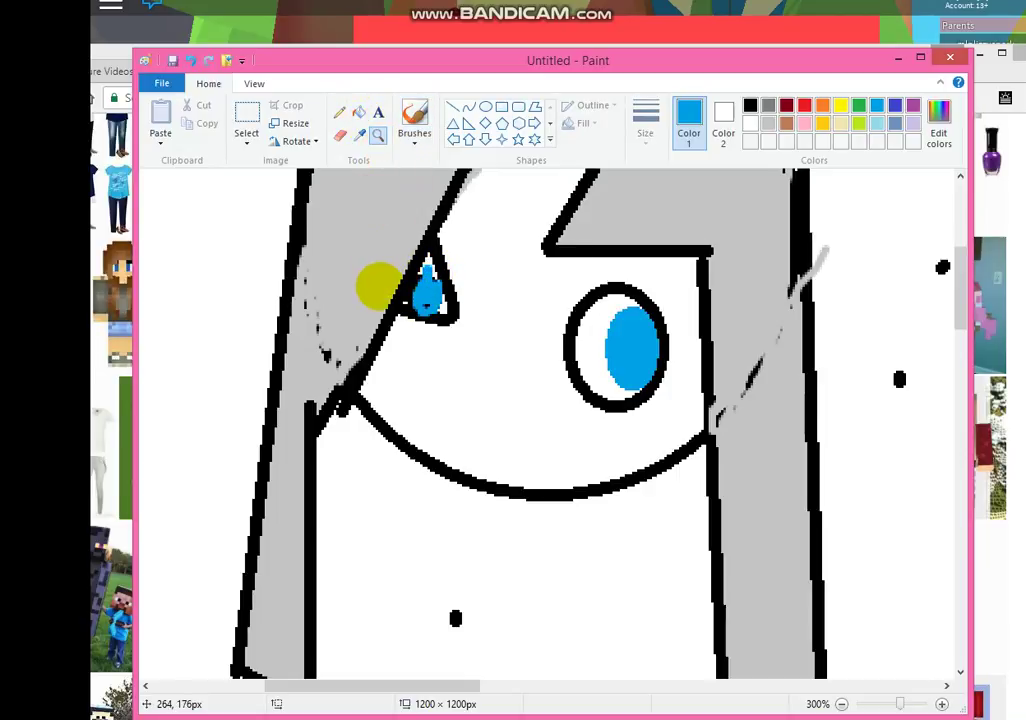
{"action": "right_click", "coordinate": [378, 287]}
{"action": "right_click", "coordinate": [378, 285]}
{"action": "right_click", "coordinate": [302, 258]}
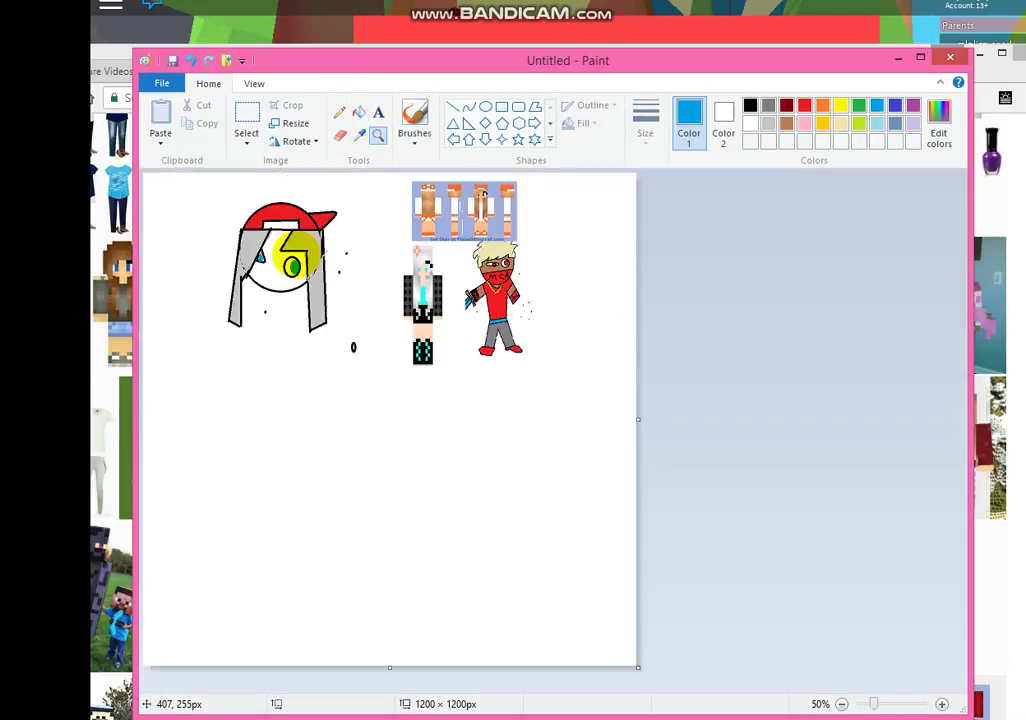
{"action": "left_click", "coordinate": [291, 260]}
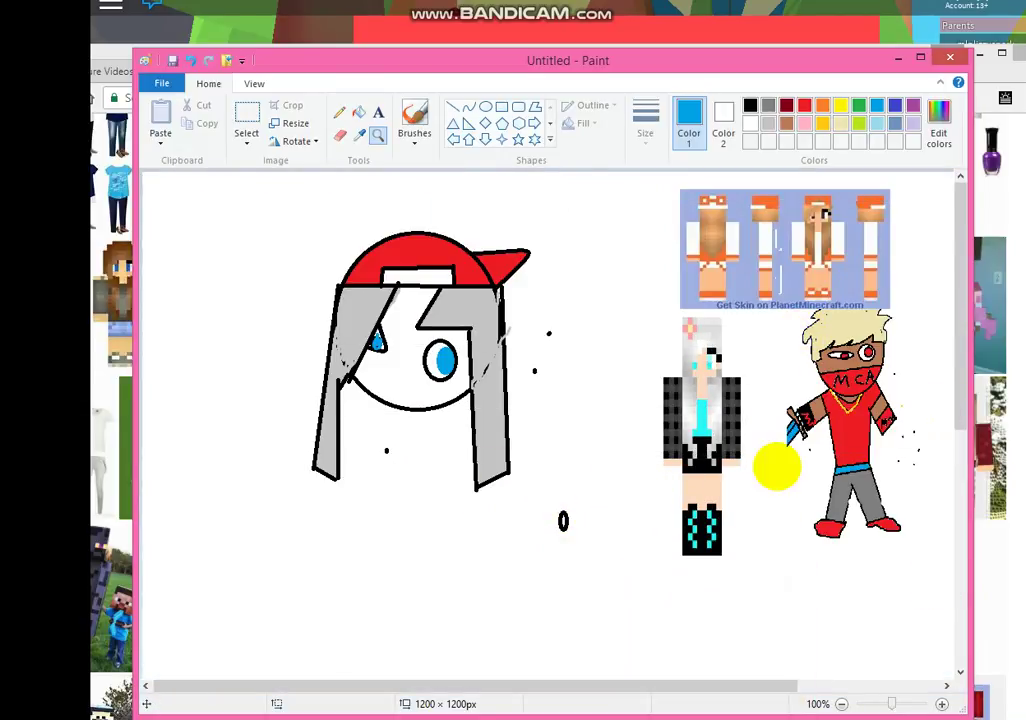
{"action": "left_click", "coordinate": [453, 106]}
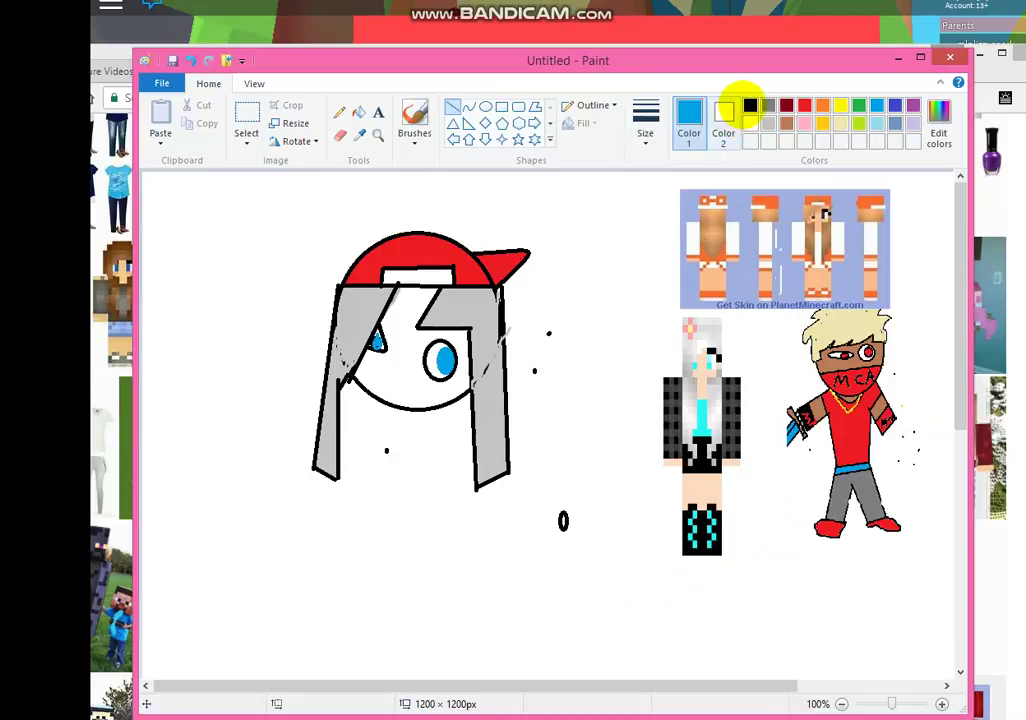
{"action": "left_click", "coordinate": [750, 105]}
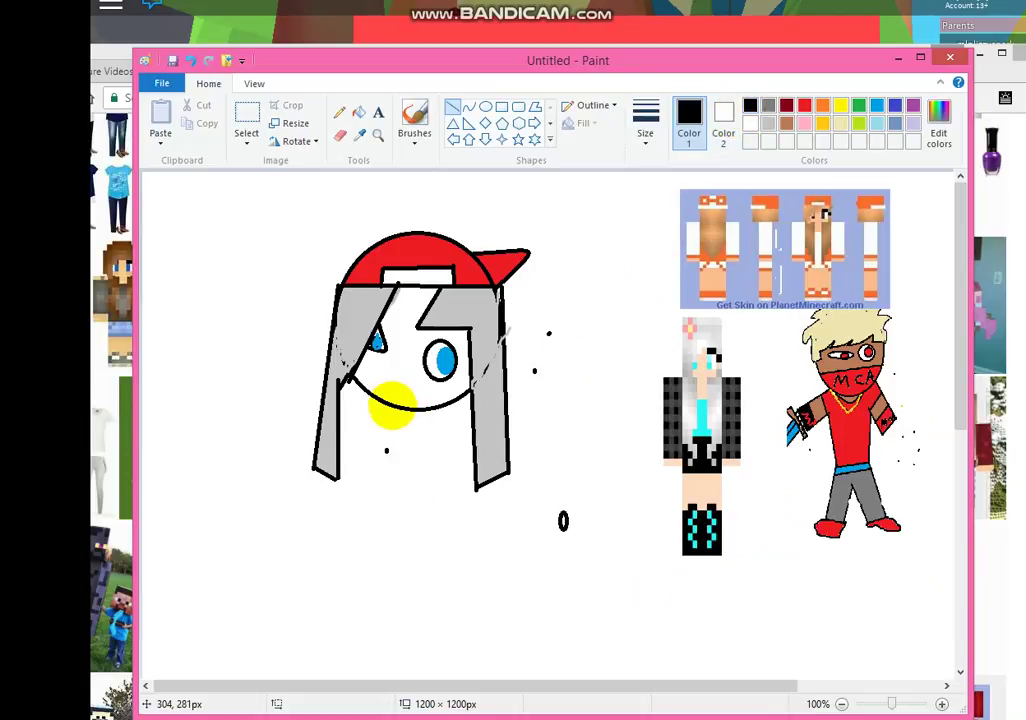
{"action": "left_click_drag", "start_coordinate": [386, 403], "coordinate": [390, 458]}
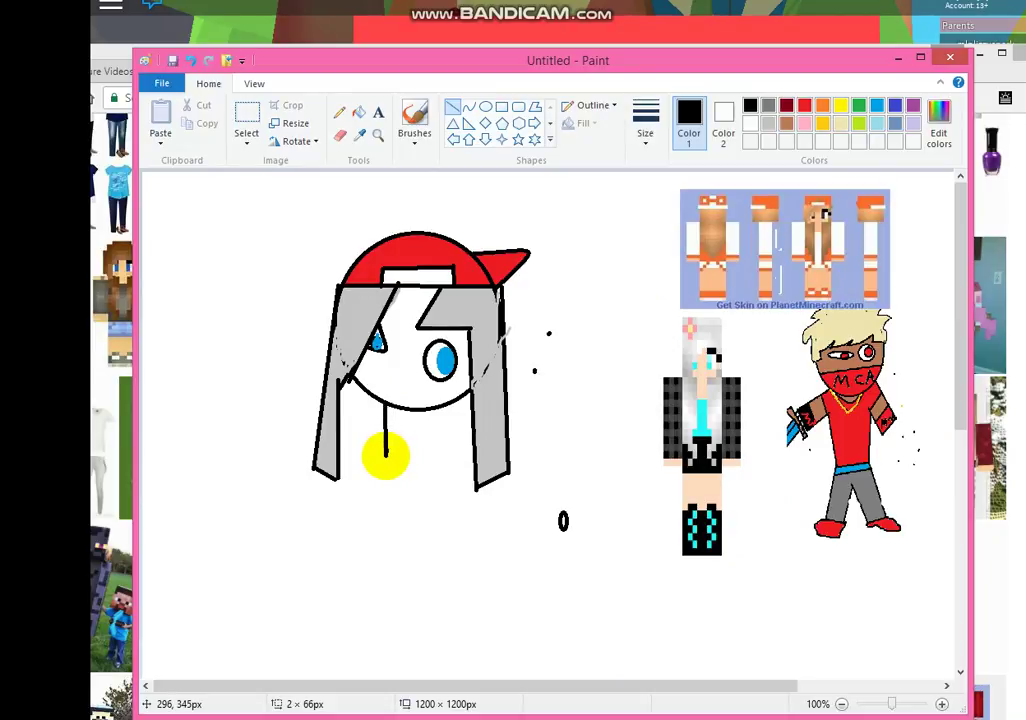
{"action": "left_click", "coordinate": [445, 550]}
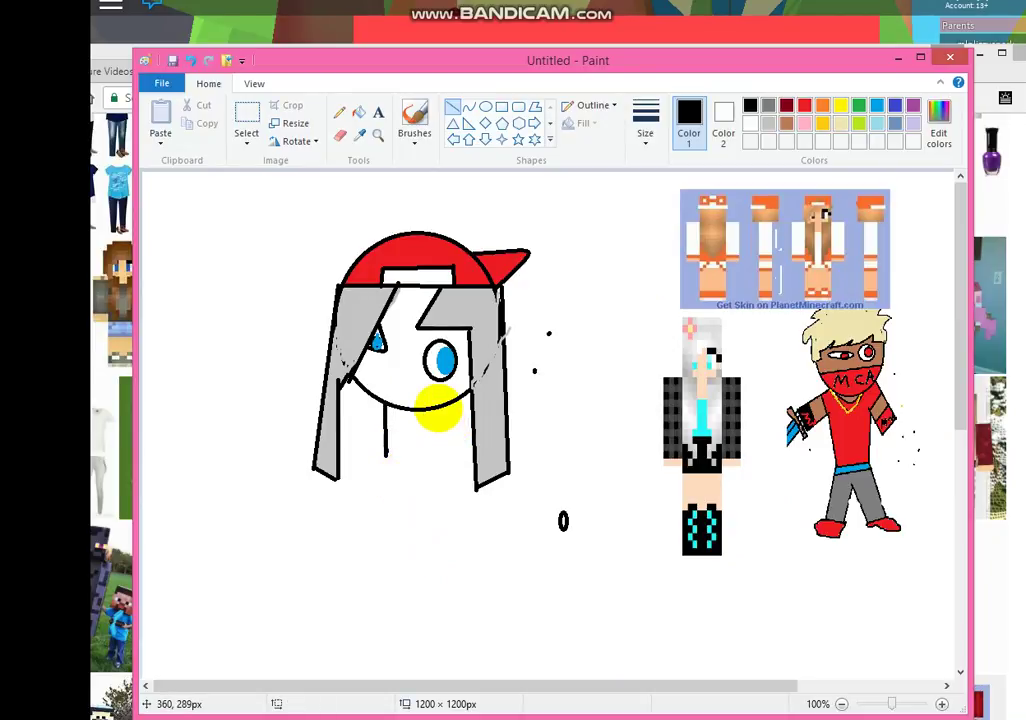
{"action": "mouse_move", "coordinate": [437, 407]}
{"action": "left_mouse_down"}
{"action": "mouse_move", "coordinate": [436, 471]}
{"action": "mouse_move", "coordinate": [434, 458]}
{"action": "left_mouse_up"}
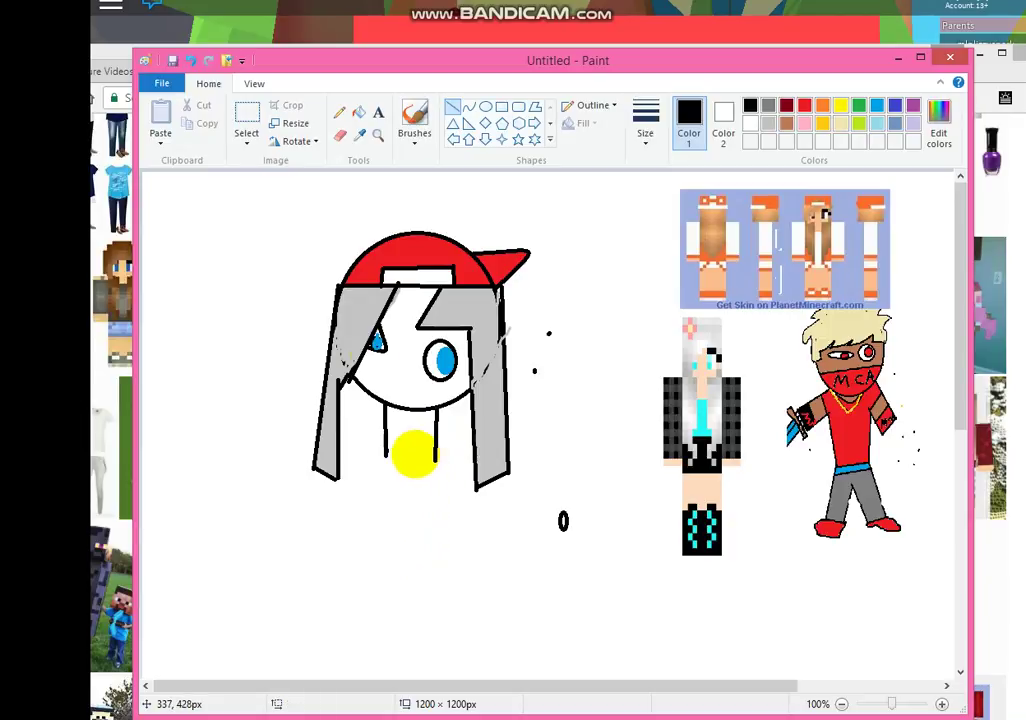
{"action": "left_click", "coordinate": [400, 405]}
Draw a black curved smile about 46 × 18 px on the lower left of the face, just above the chin line
{"action": "left_click", "coordinate": [469, 105]}
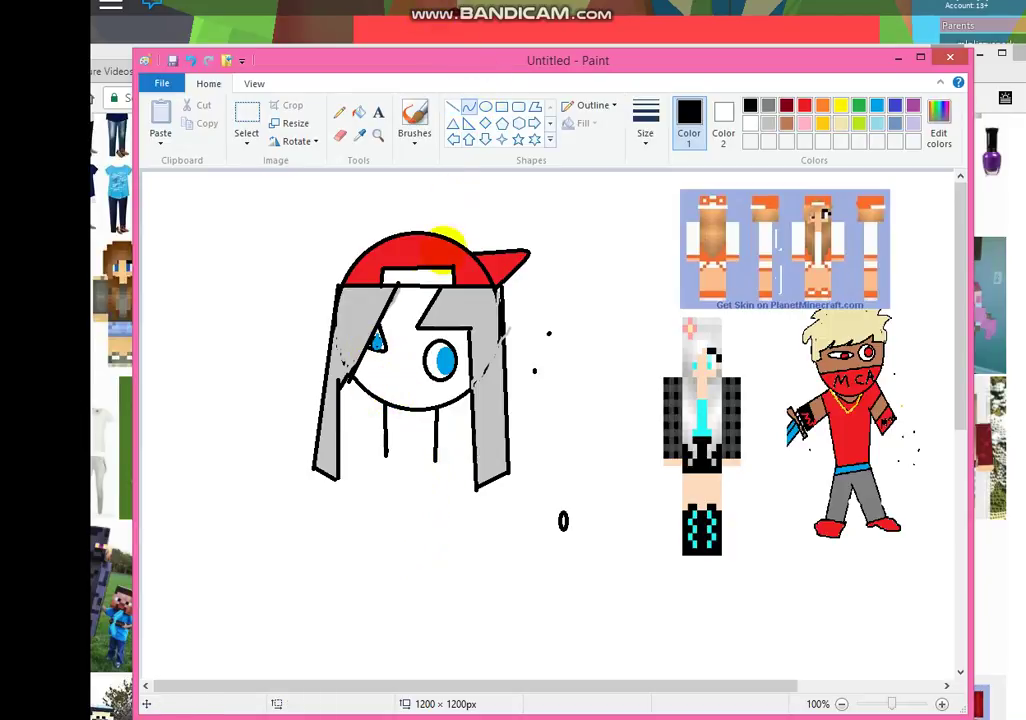
{"action": "left_click_drag", "start_coordinate": [370, 380], "coordinate": [404, 393]}
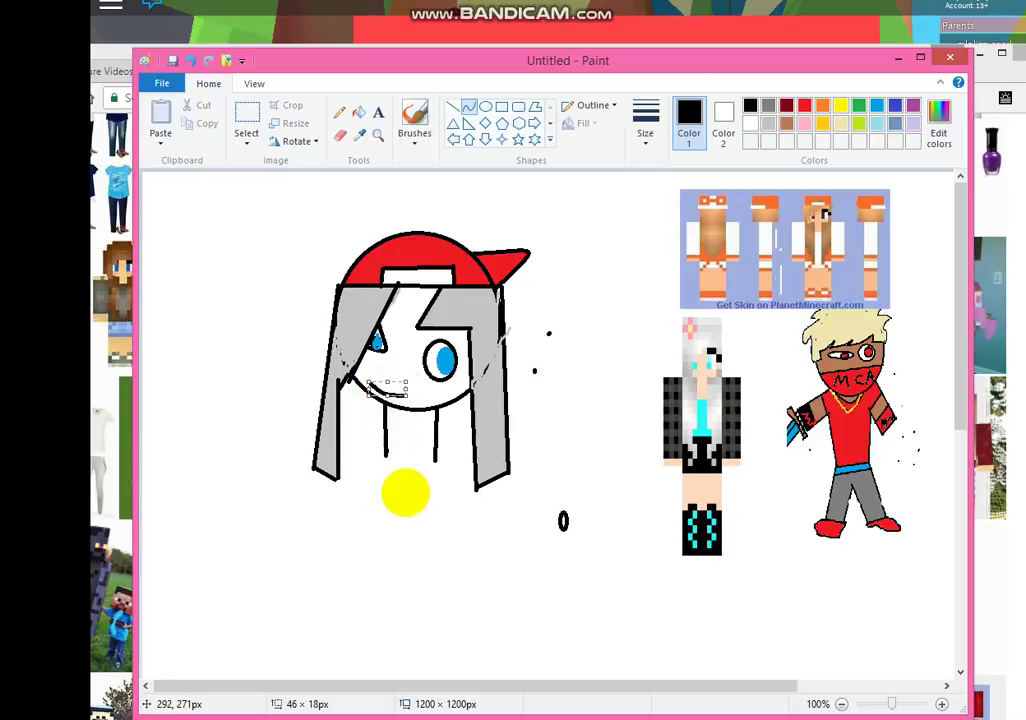
{"action": "left_click", "coordinate": [419, 487]}
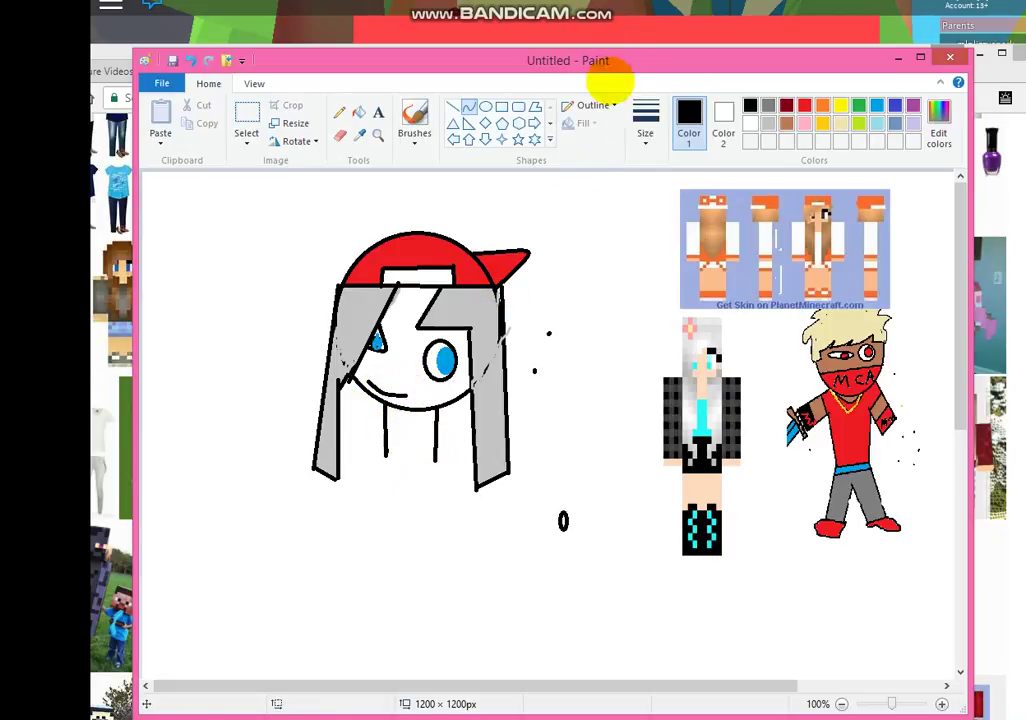
Add short slanted black eyelashes with straight lines along the upper edge of the right eye
{"action": "left_click", "coordinate": [452, 106]}
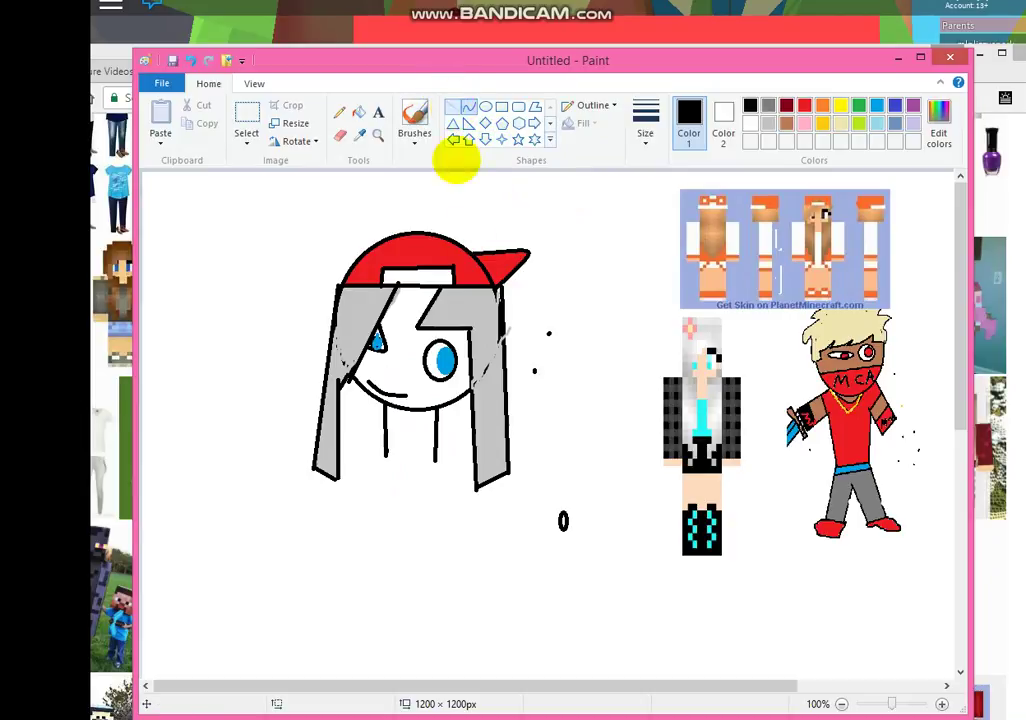
{"action": "left_click_drag", "start_coordinate": [456, 340], "coordinate": [459, 337]}
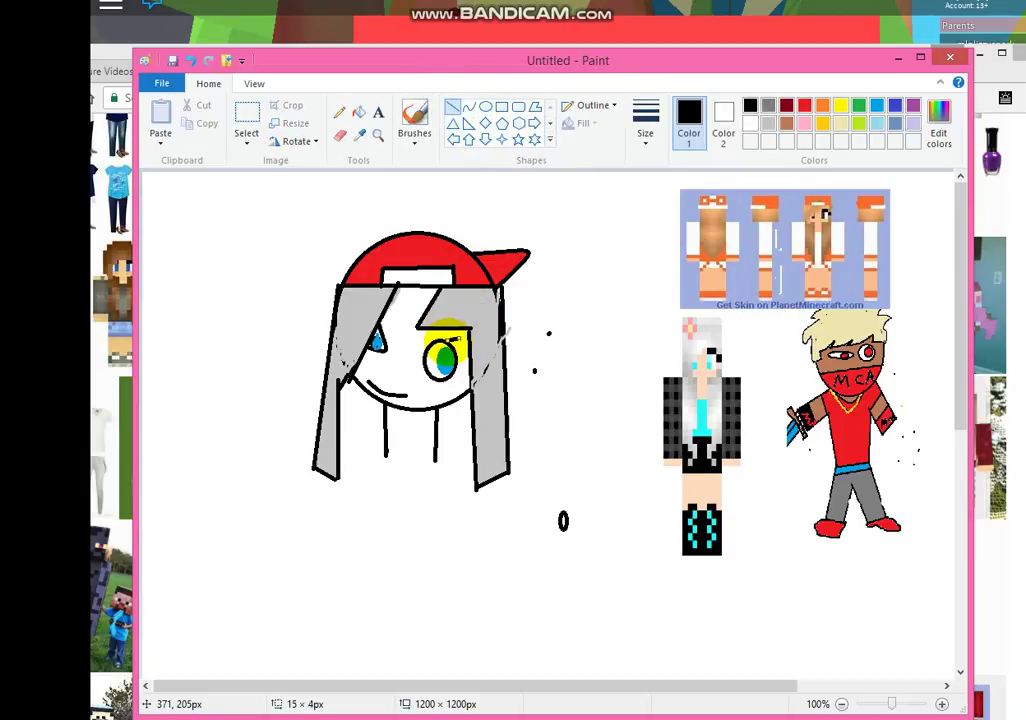
{"action": "left_click", "coordinate": [436, 341]}
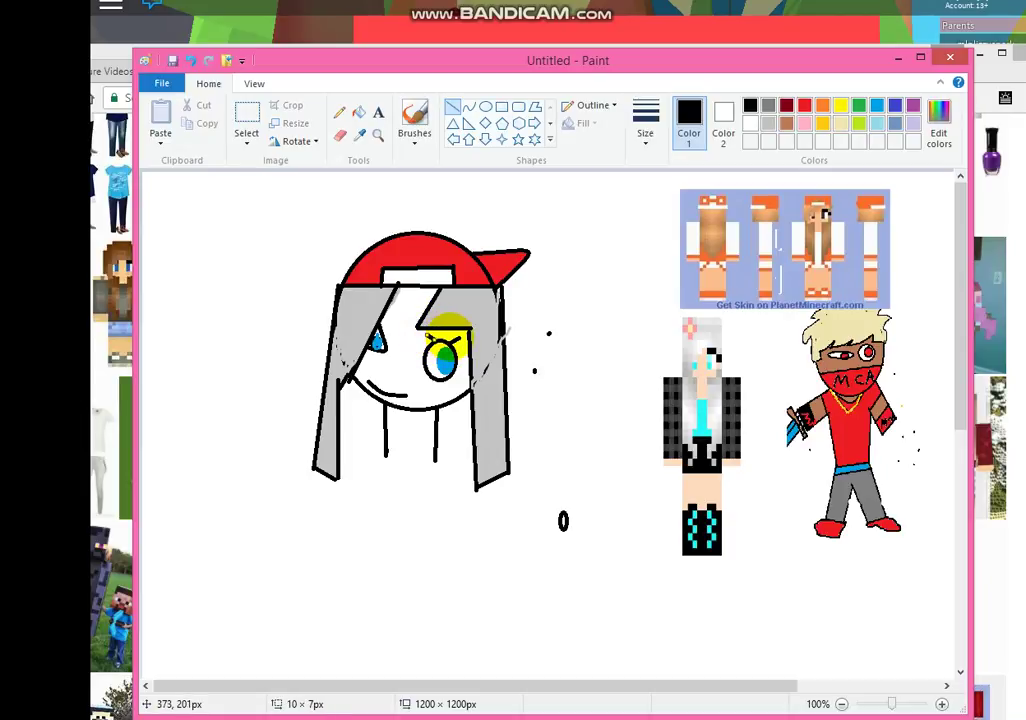
{"action": "left_click_drag", "start_coordinate": [446, 335], "coordinate": [455, 329]}
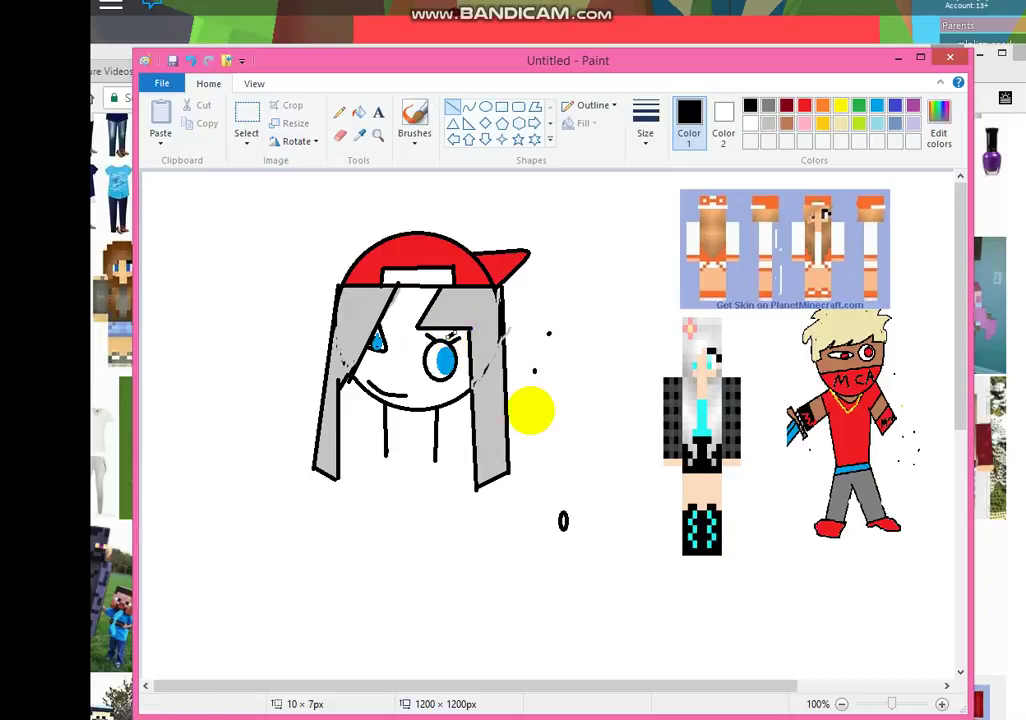
{"action": "left_click", "coordinate": [536, 410]}
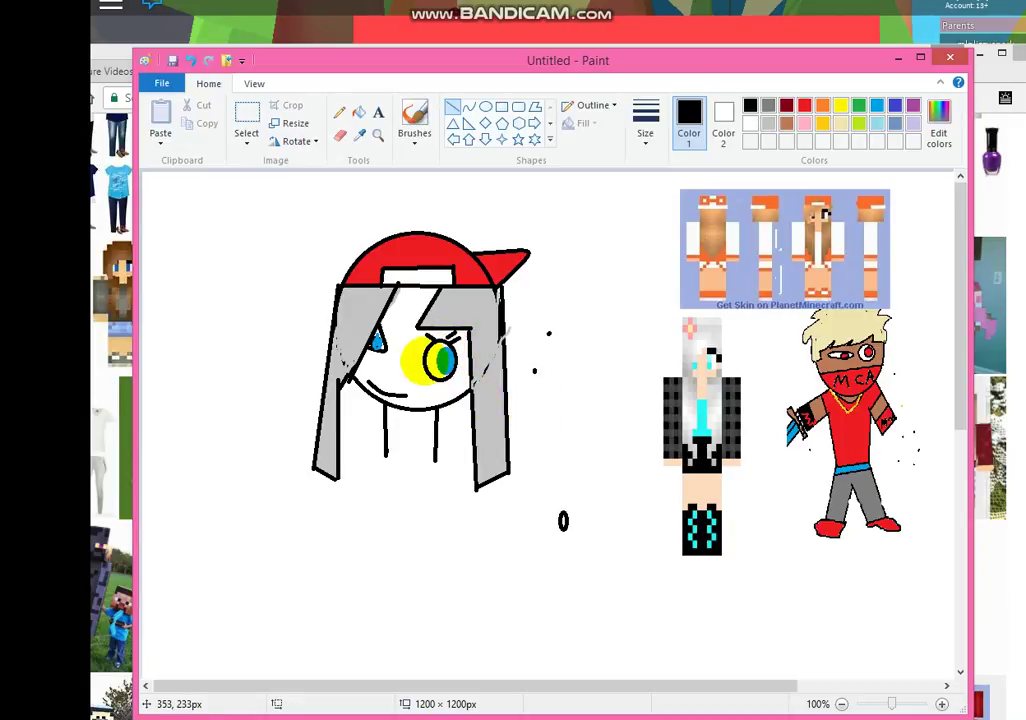
{"action": "mouse_move", "coordinate": [418, 346]}
{"action": "left_mouse_down"}
{"action": "mouse_move", "coordinate": [404, 336]}
{"action": "mouse_move", "coordinate": [441, 340]}
{"action": "left_mouse_up"}
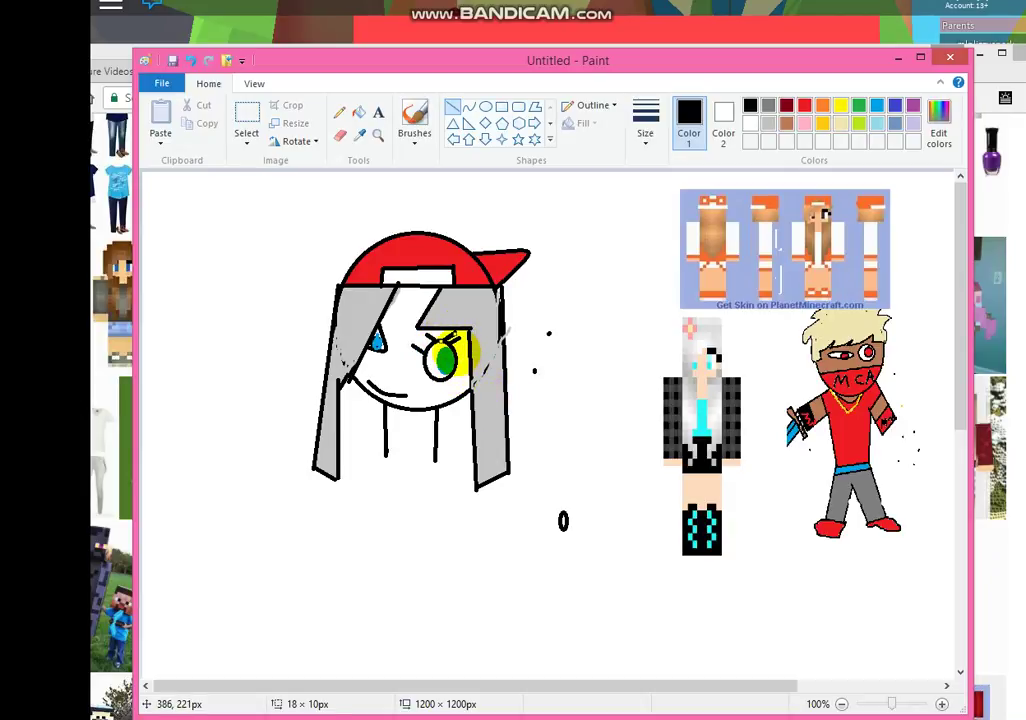
Add another short black eyelash, about 14 × 6 px, at the outer corner of the right eye
{"action": "left_click_drag", "start_coordinate": [467, 349], "coordinate": [466, 349]}
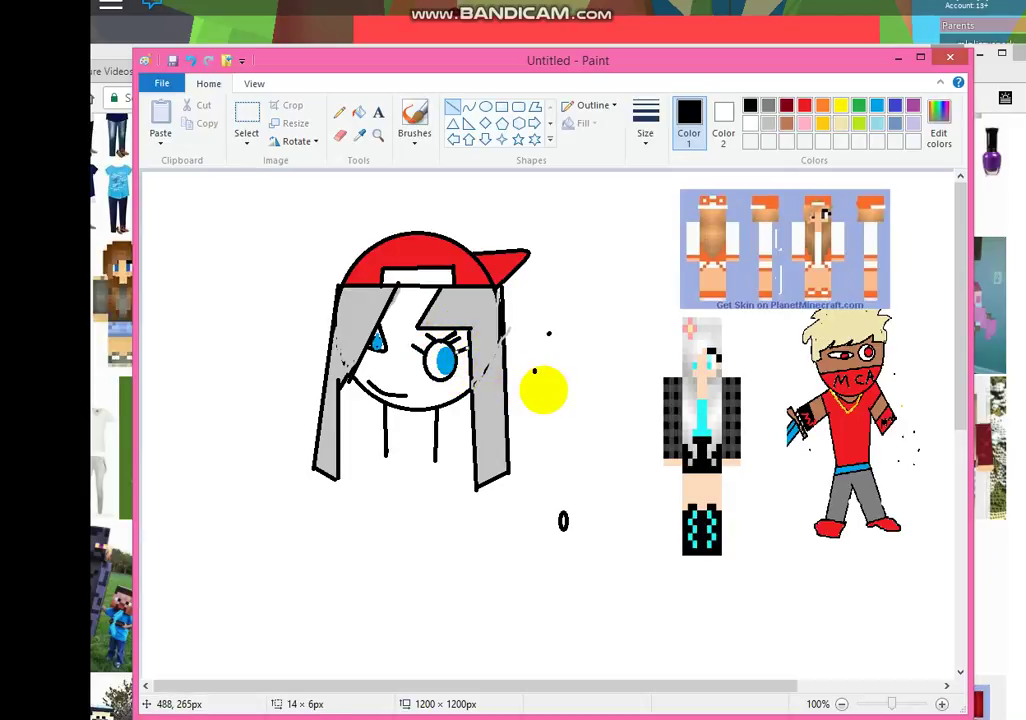
{"action": "left_click", "coordinate": [543, 389]}
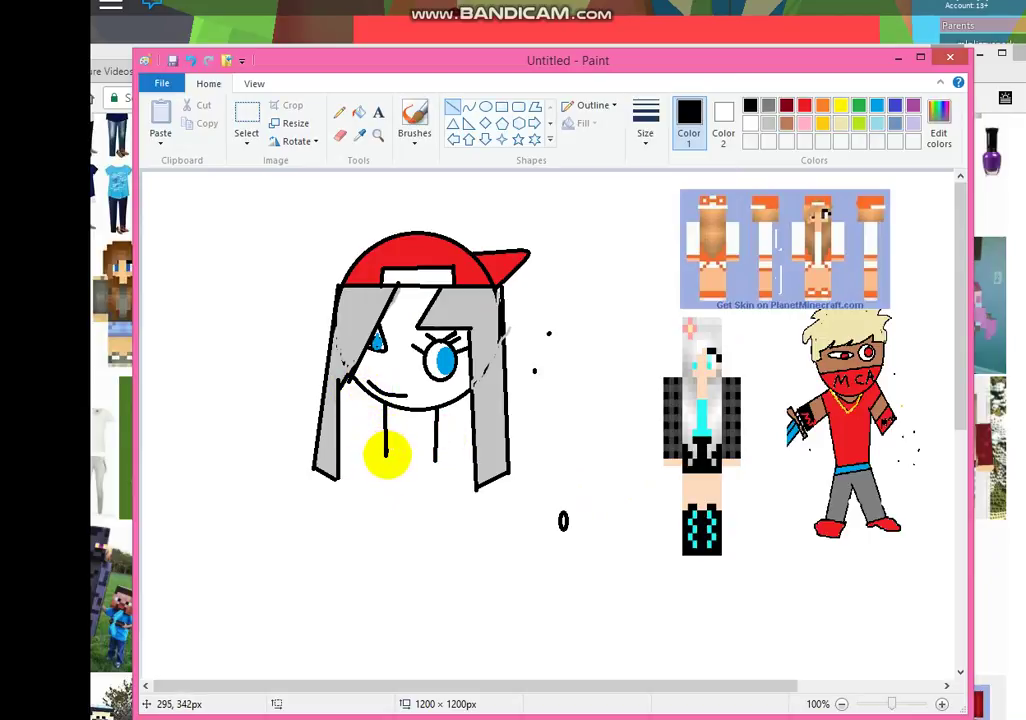
Draw black shoulder lines sloping outward from the neck base, the left about 53 × 32 px, and extend each straight down as an outer sleeve edge
{"action": "mouse_move", "coordinate": [386, 455]}
{"action": "left_mouse_down"}
{"action": "mouse_move", "coordinate": [348, 463]}
{"action": "mouse_move", "coordinate": [345, 481]}
{"action": "left_mouse_up"}
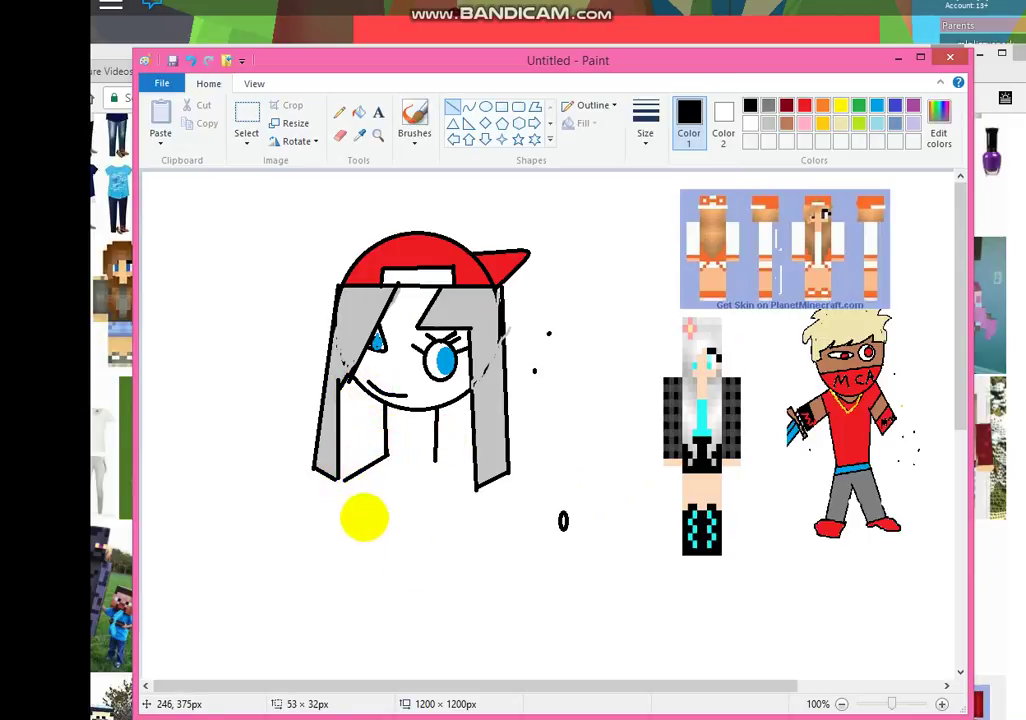
{"action": "left_click_drag", "start_coordinate": [419, 568], "coordinate": [423, 562]}
{"action": "mouse_move", "coordinate": [435, 455]}
{"action": "left_mouse_down"}
{"action": "mouse_move", "coordinate": [478, 497]}
{"action": "mouse_move", "coordinate": [469, 550]}
{"action": "mouse_move", "coordinate": [482, 634]}
{"action": "left_mouse_up"}
{"action": "mouse_move", "coordinate": [343, 484]}
{"action": "left_mouse_down"}
{"action": "mouse_move", "coordinate": [337, 653]}
{"action": "mouse_move", "coordinate": [342, 604]}
{"action": "left_mouse_up"}
{"action": "mouse_move", "coordinate": [386, 456]}
{"action": "left_mouse_down"}
{"action": "mouse_move", "coordinate": [408, 471]}
{"action": "mouse_move", "coordinate": [435, 460]}
{"action": "mouse_move", "coordinate": [379, 484]}
{"action": "left_mouse_up"}
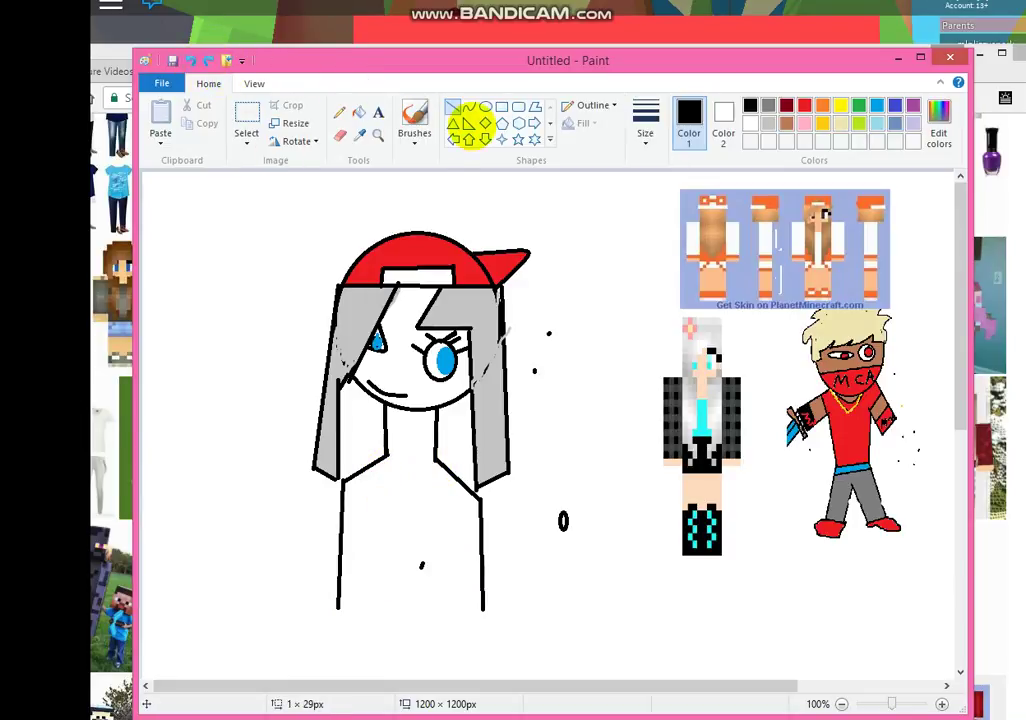
Draw a black curved neckline about 74 × 20 px, sagging between the two lower ends of the neck
{"action": "left_click", "coordinate": [469, 106]}
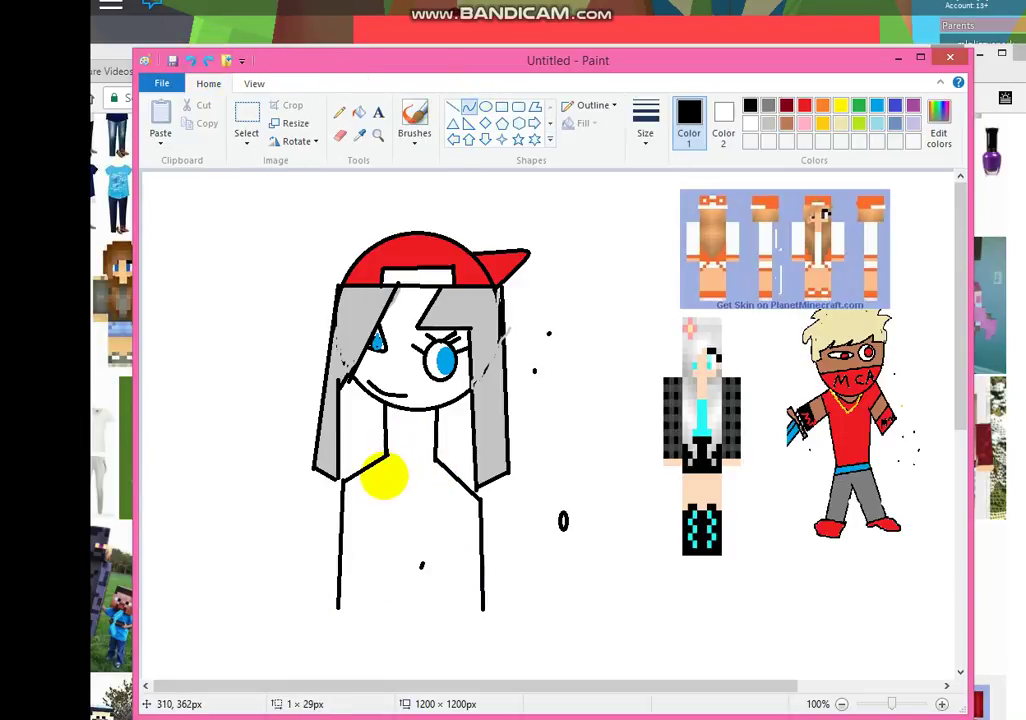
{"action": "mouse_move", "coordinate": [380, 465]}
{"action": "left_mouse_down"}
{"action": "mouse_move", "coordinate": [446, 462]}
{"action": "mouse_move", "coordinate": [412, 474]}
{"action": "left_mouse_up"}
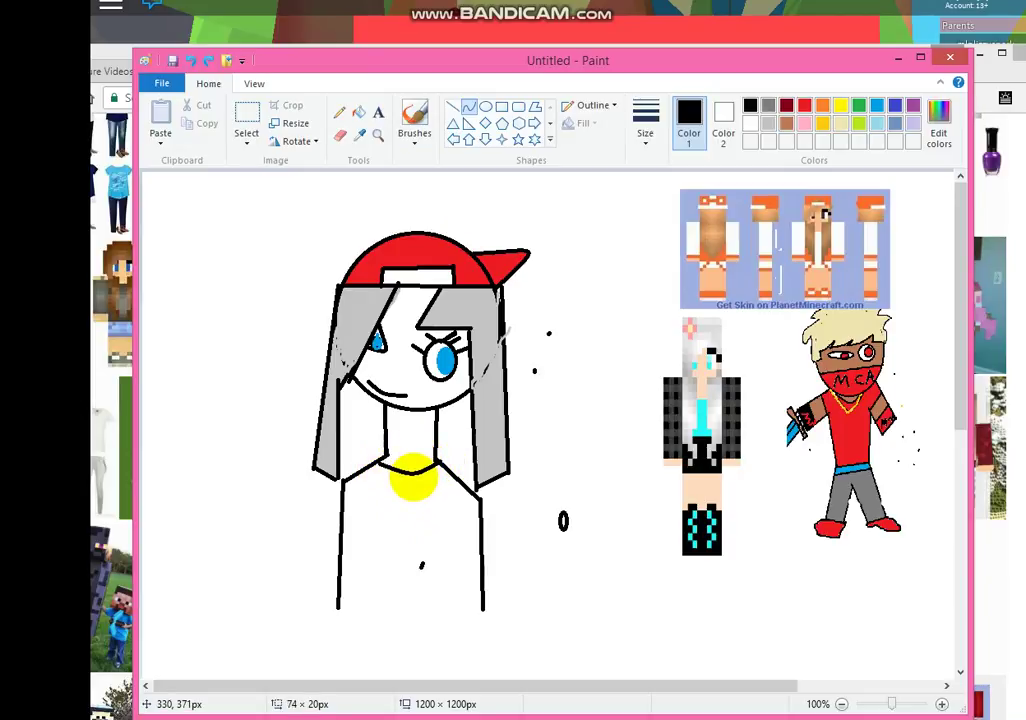
{"action": "left_click", "coordinate": [413, 477]}
{"action": "left_click", "coordinate": [216, 489]}
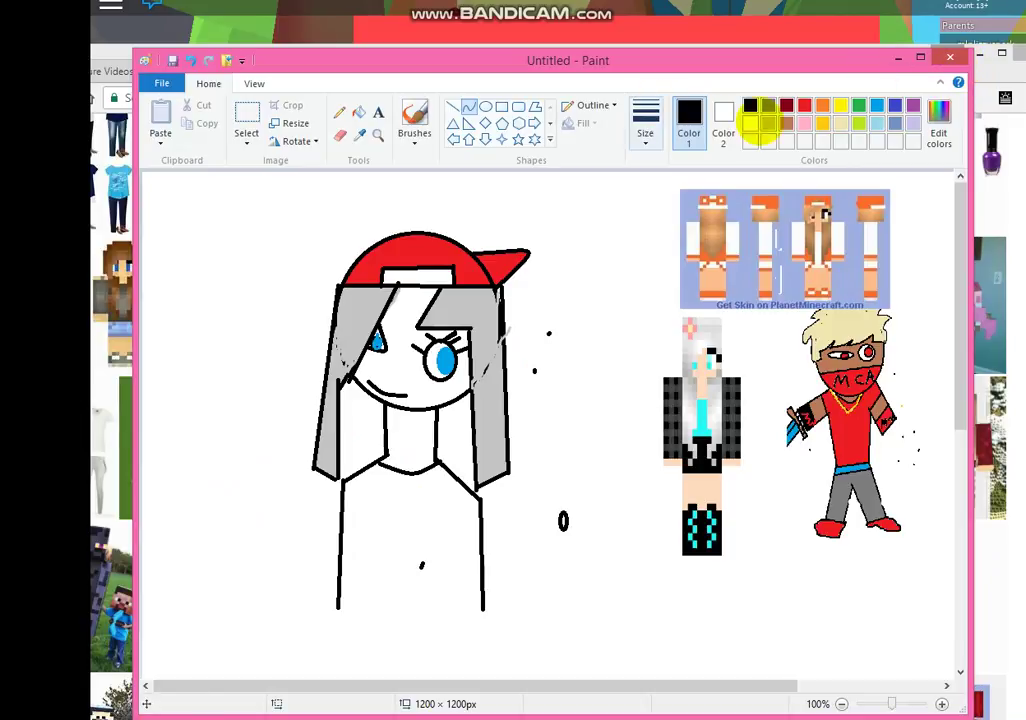
Brush an indigo necklace in overlapping curved strokes just below the neckline
{"action": "left_click", "coordinate": [893, 105]}
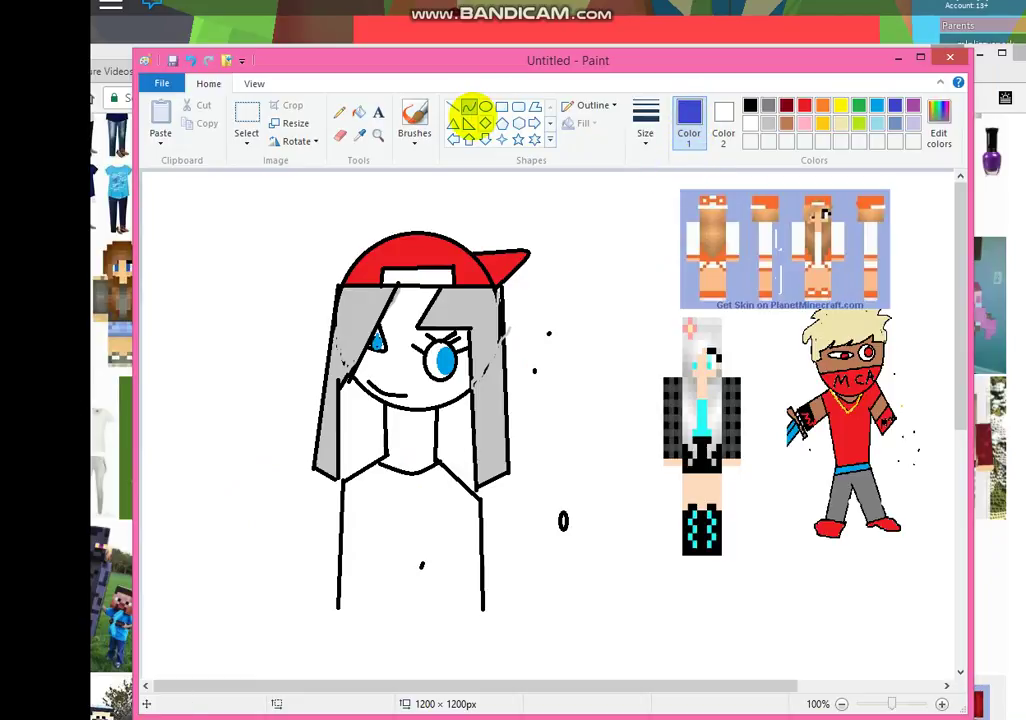
{"action": "left_click", "coordinate": [414, 115]}
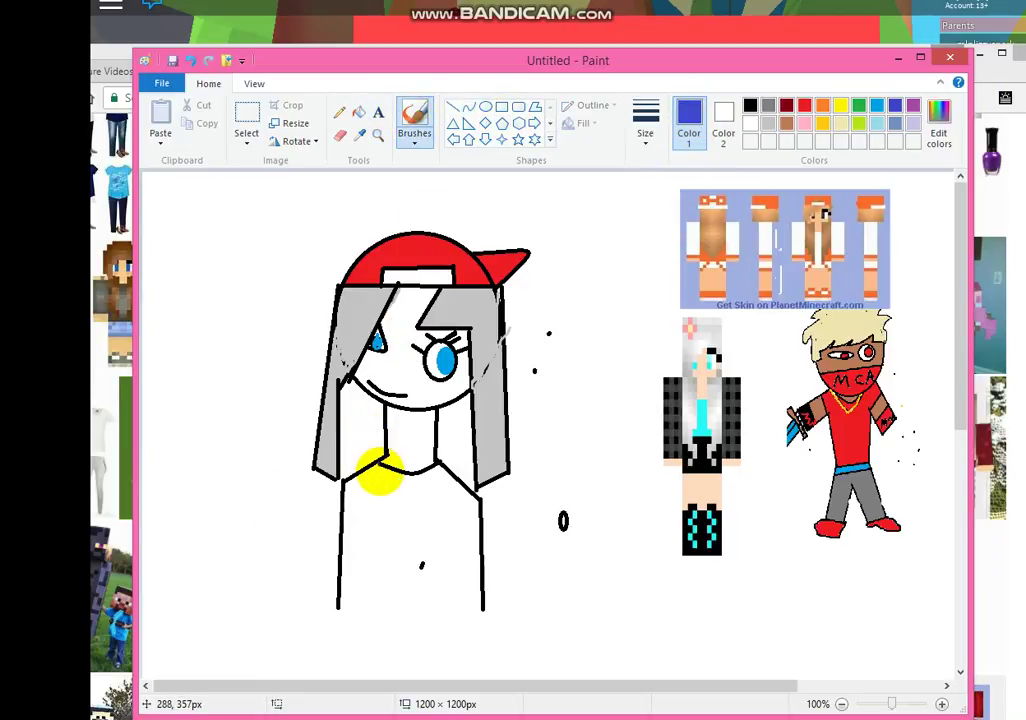
{"action": "mouse_move", "coordinate": [380, 468]}
{"action": "left_mouse_down"}
{"action": "mouse_move", "coordinate": [414, 488]}
{"action": "mouse_move", "coordinate": [430, 476]}
{"action": "left_mouse_up"}
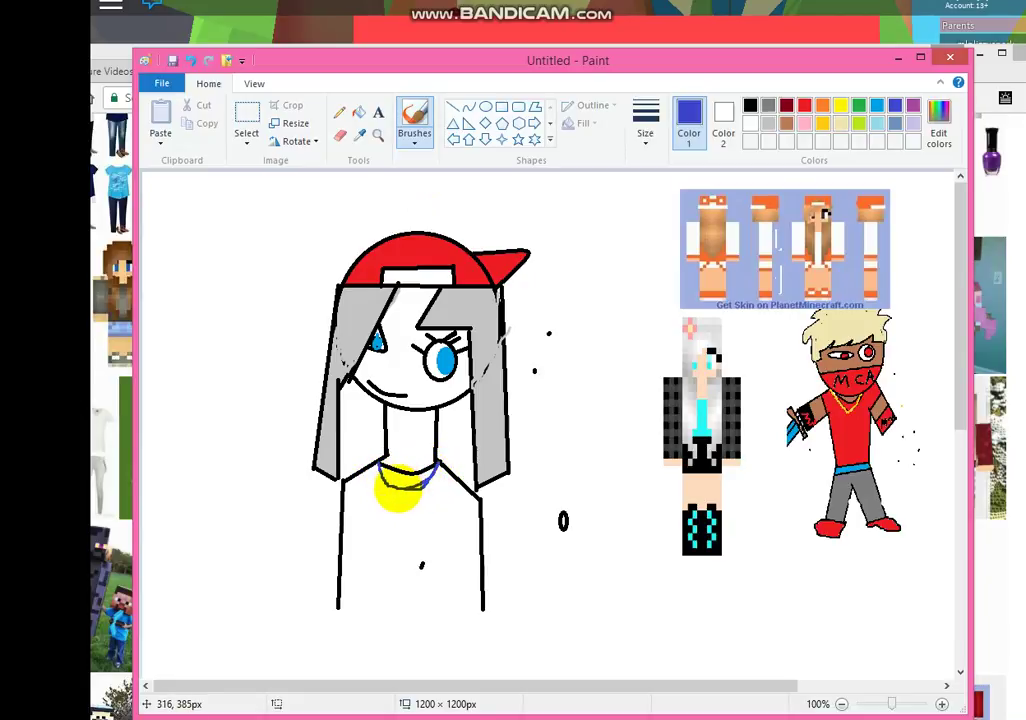
{"action": "mouse_move", "coordinate": [380, 466]}
{"action": "left_mouse_down"}
{"action": "mouse_move", "coordinate": [382, 482]}
{"action": "mouse_move", "coordinate": [401, 490]}
{"action": "mouse_move", "coordinate": [439, 478]}
{"action": "left_mouse_up"}
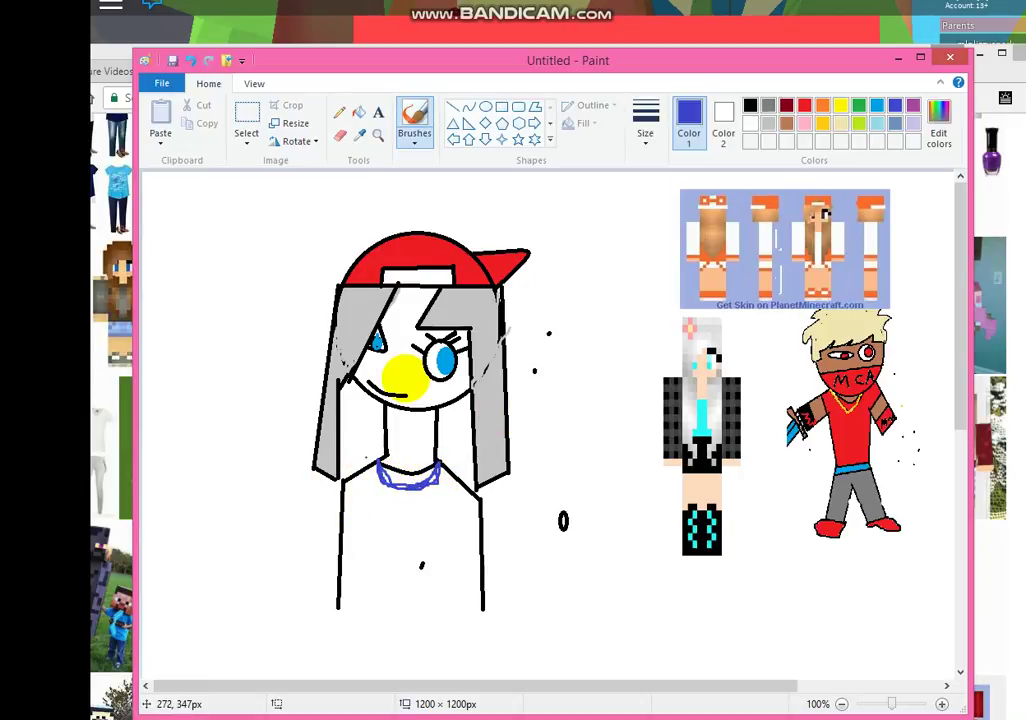
Close the left sleeve with a black horizontal hem and a vertical inner line rising from its inner end
{"action": "left_click", "coordinate": [750, 106]}
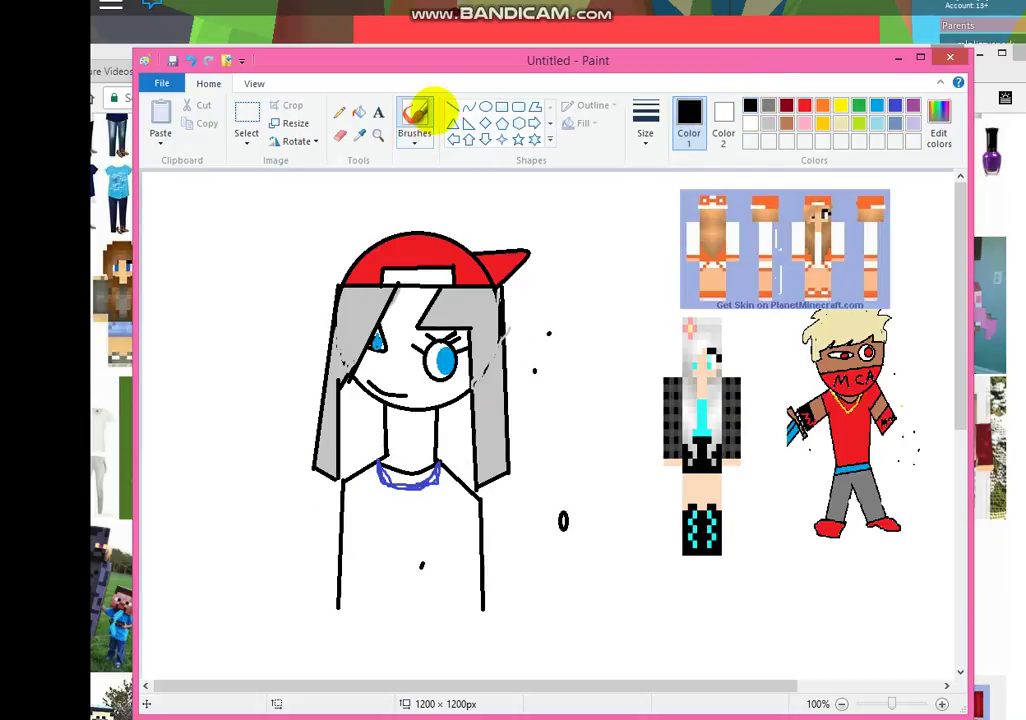
{"action": "left_click", "coordinate": [454, 106]}
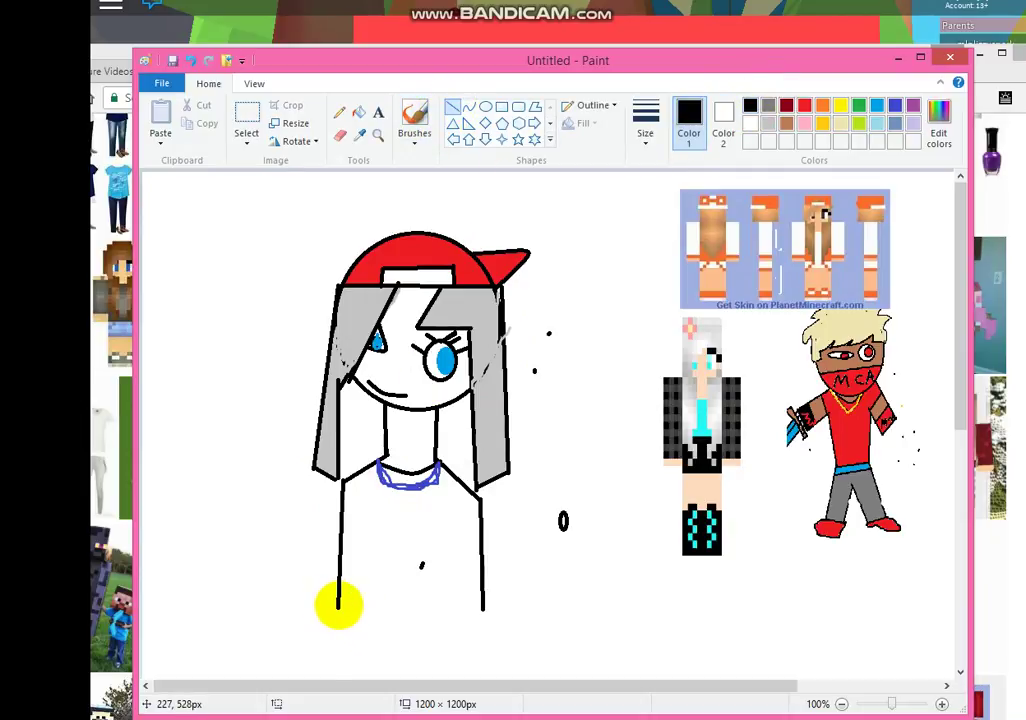
{"action": "mouse_move", "coordinate": [339, 604]}
{"action": "left_mouse_down"}
{"action": "mouse_move", "coordinate": [385, 605]}
{"action": "mouse_move", "coordinate": [401, 556]}
{"action": "mouse_move", "coordinate": [385, 533]}
{"action": "left_mouse_up"}
{"action": "left_click", "coordinate": [268, 658]}
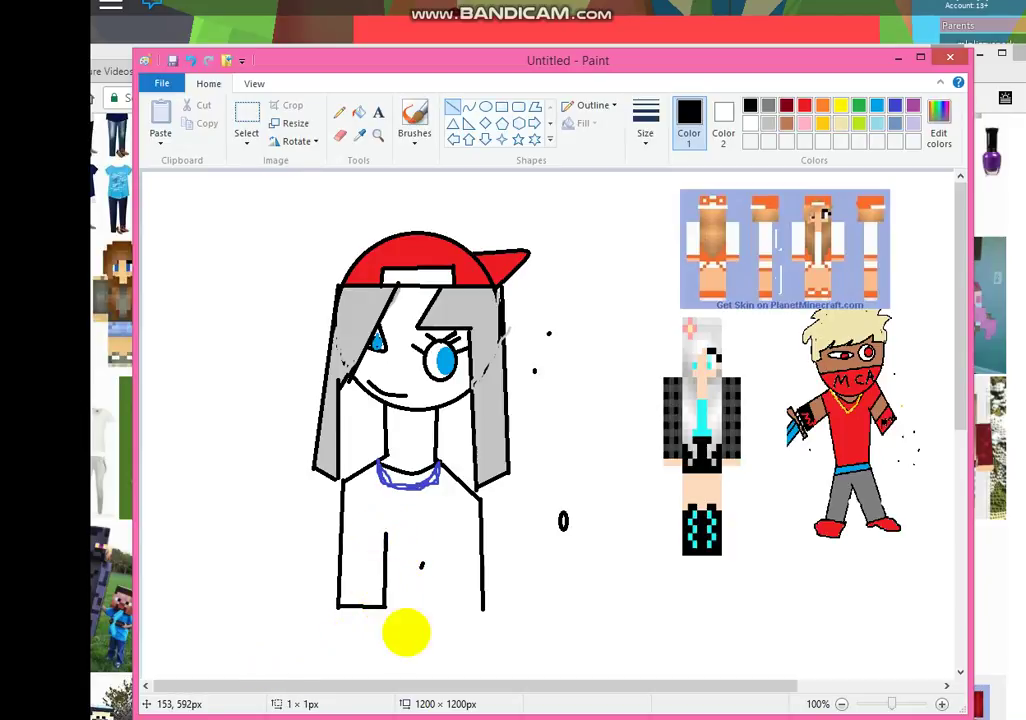
Close the right sleeve with a black hem about 50 px wide and an inner line about 85 px high
{"action": "left_click_drag", "start_coordinate": [481, 610], "coordinate": [440, 607]}
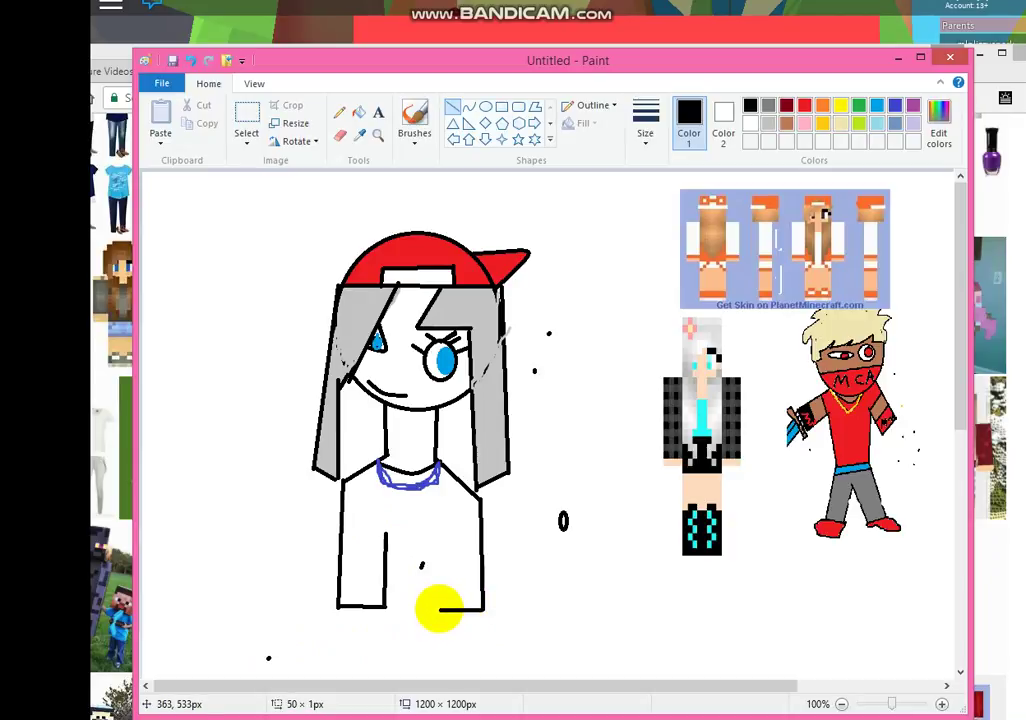
{"action": "left_click_drag", "start_coordinate": [302, 634], "coordinate": [306, 634]}
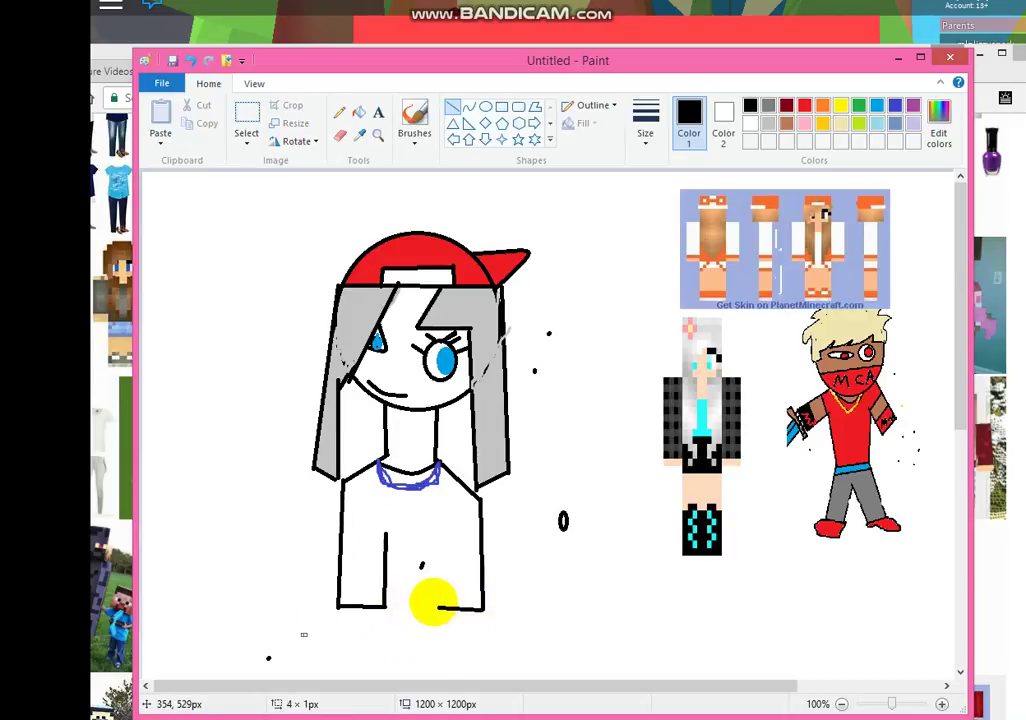
{"action": "left_click_drag", "start_coordinate": [433, 601], "coordinate": [436, 540]}
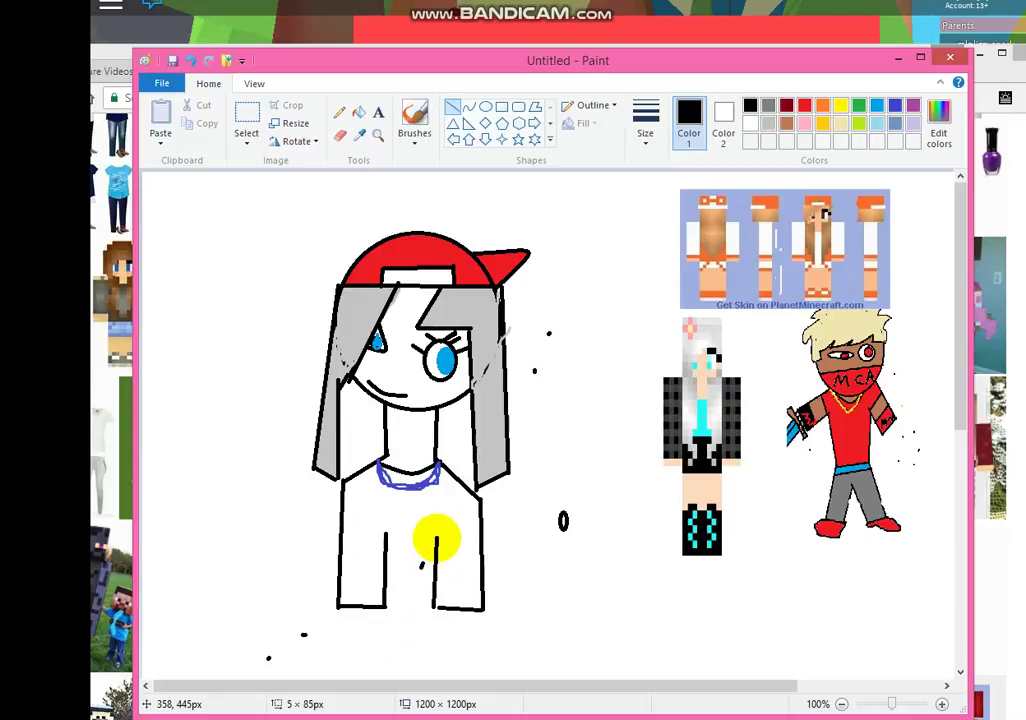
{"action": "left_click", "coordinate": [267, 641]}
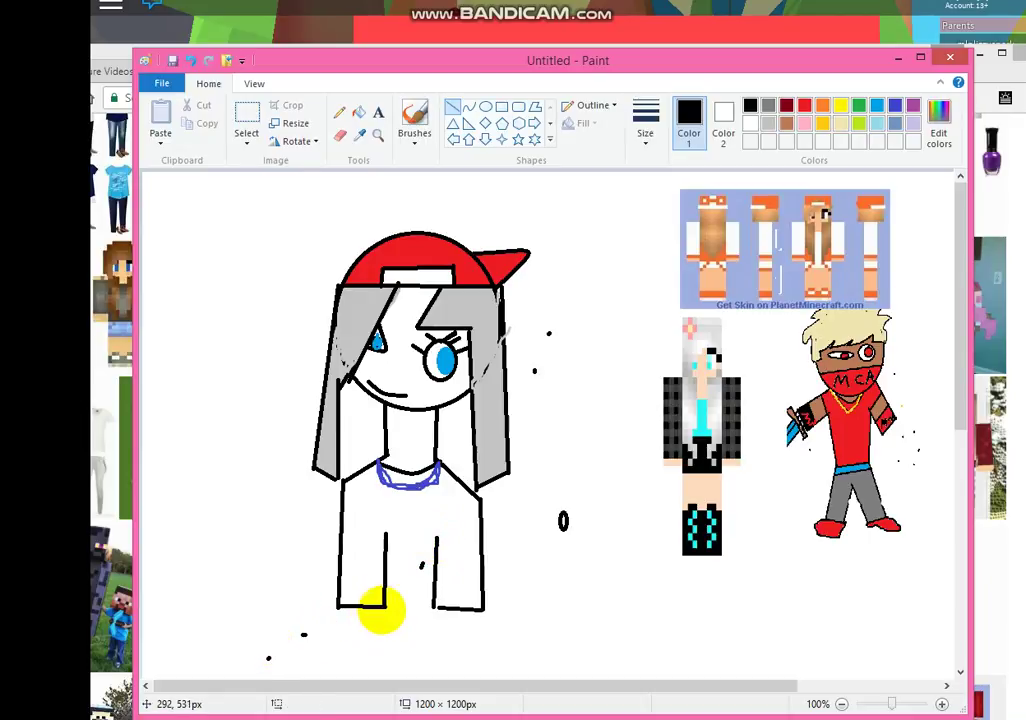
Outline the lower torso between the sleeves with two black vertical sides, the left about 80 px long, and a bottom edge about 92 × 10 px
{"action": "left_click_drag", "start_coordinate": [374, 604], "coordinate": [373, 669]}
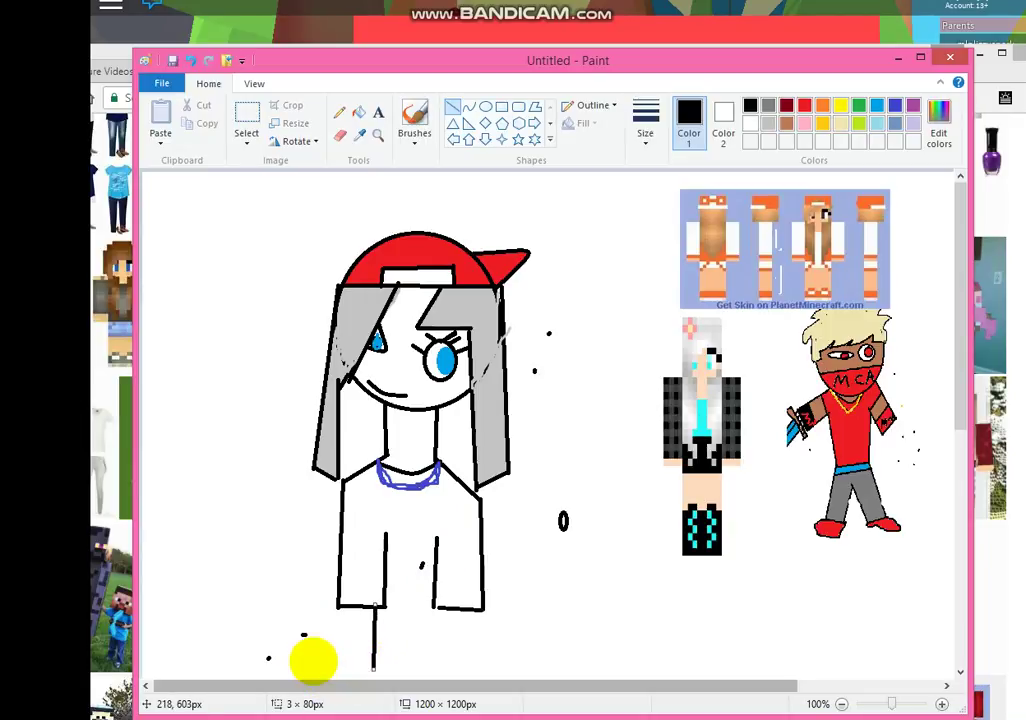
{"action": "left_click", "coordinate": [314, 660]}
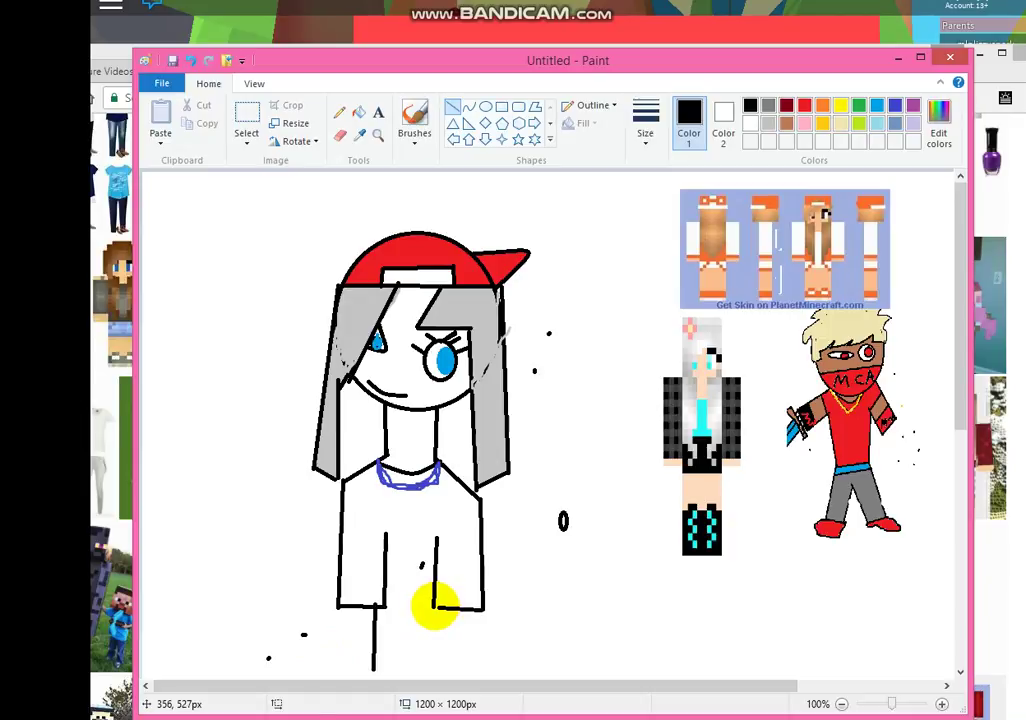
{"action": "left_click_drag", "start_coordinate": [434, 605], "coordinate": [466, 614]}
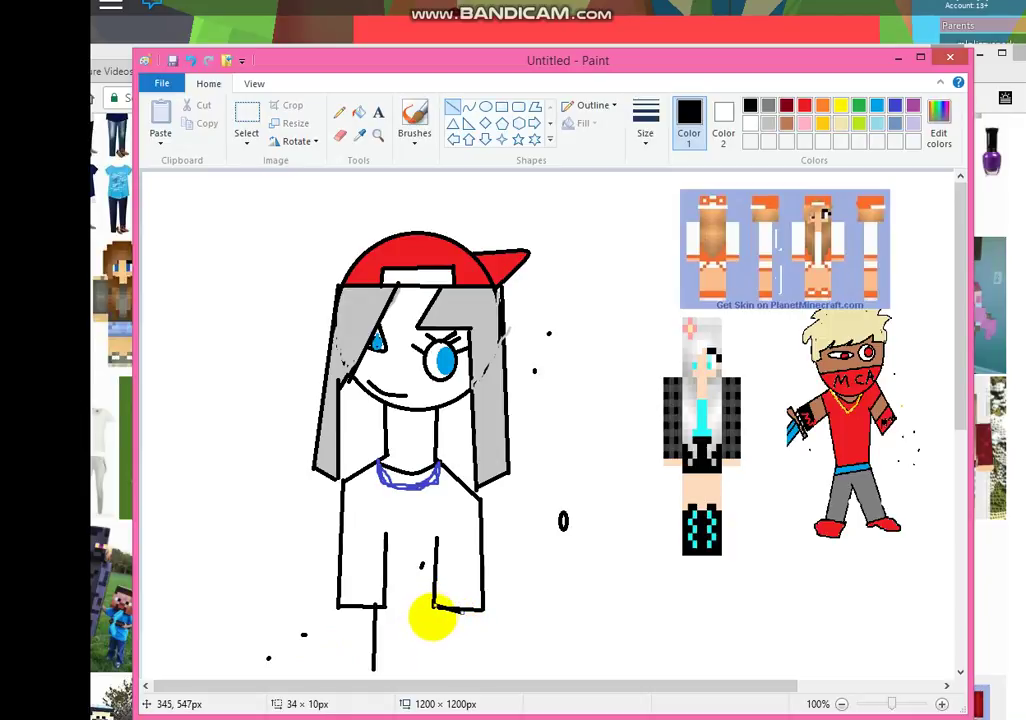
{"action": "left_click_drag", "start_coordinate": [444, 657], "coordinate": [447, 605]}
{"action": "left_click_drag", "start_coordinate": [518, 624], "coordinate": [510, 629]}
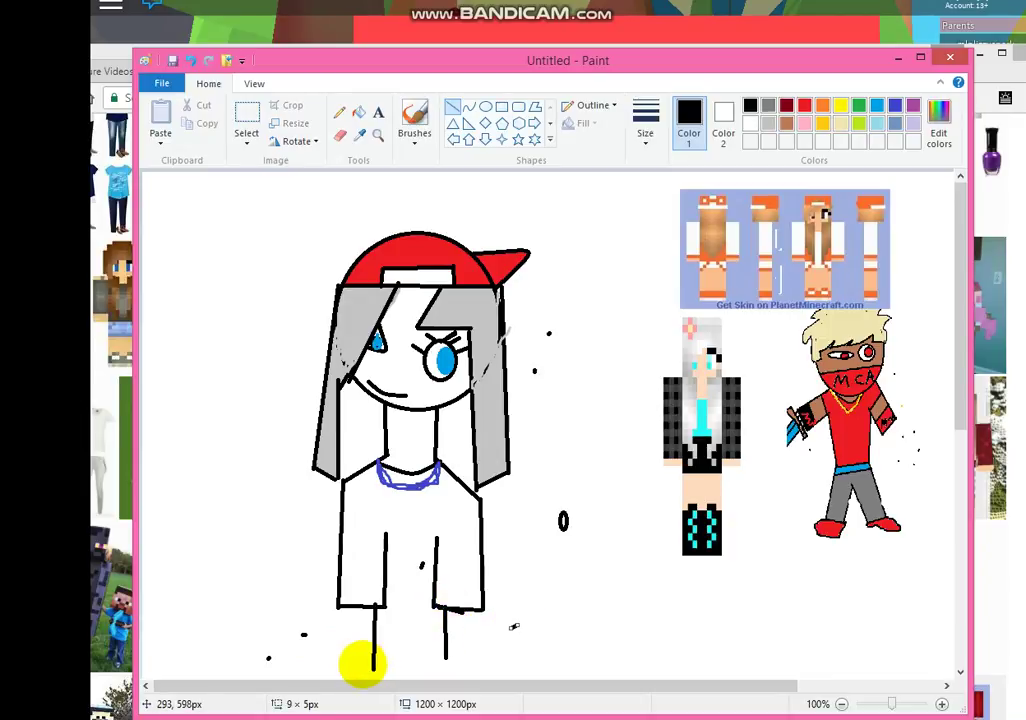
{"action": "left_click_drag", "start_coordinate": [373, 667], "coordinate": [450, 657]}
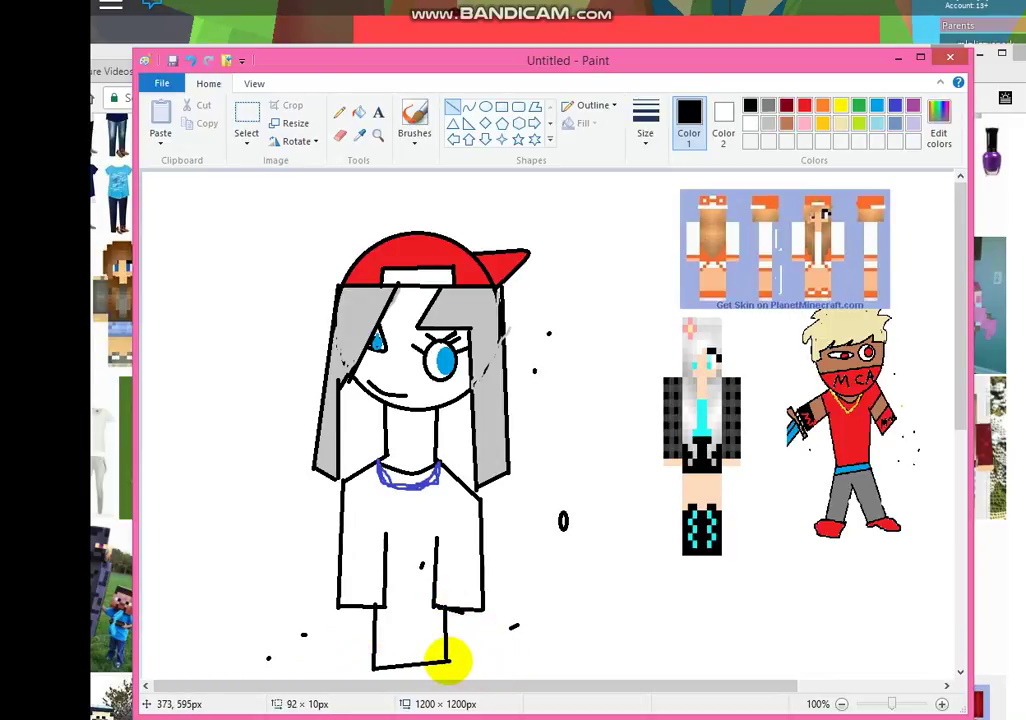
{"action": "left_click_drag", "start_coordinate": [446, 659], "coordinate": [444, 657]}
{"action": "left_click", "coordinate": [505, 635]}
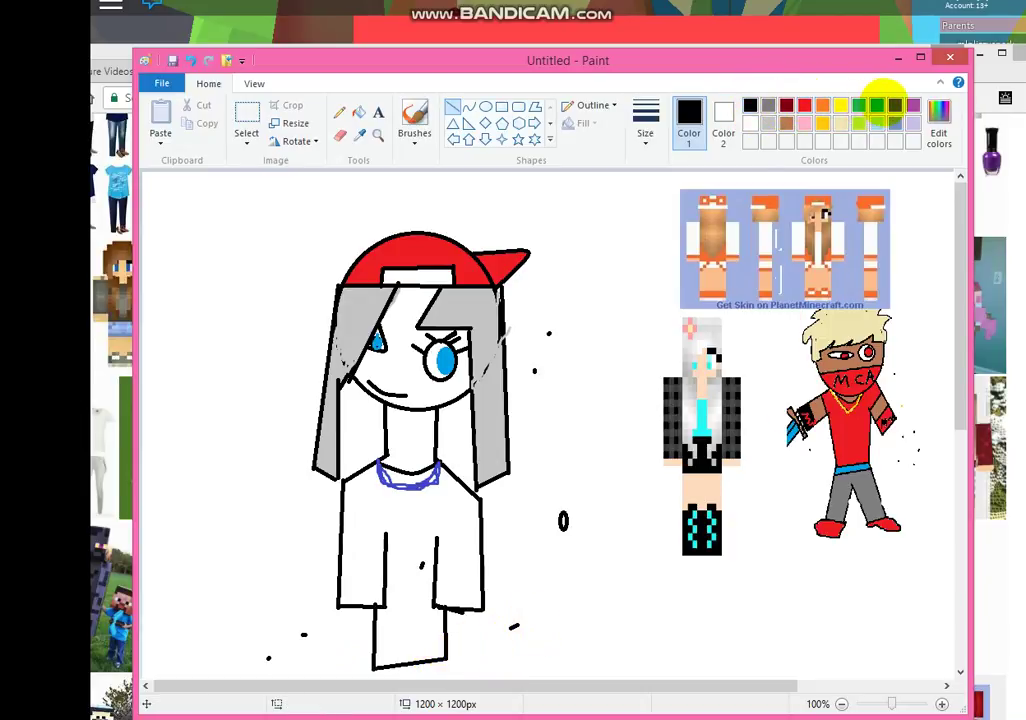
Hand-letter "MCA G" in black with the brush, running sideways down the right side of the neck
{"action": "left_click", "coordinate": [894, 105]}
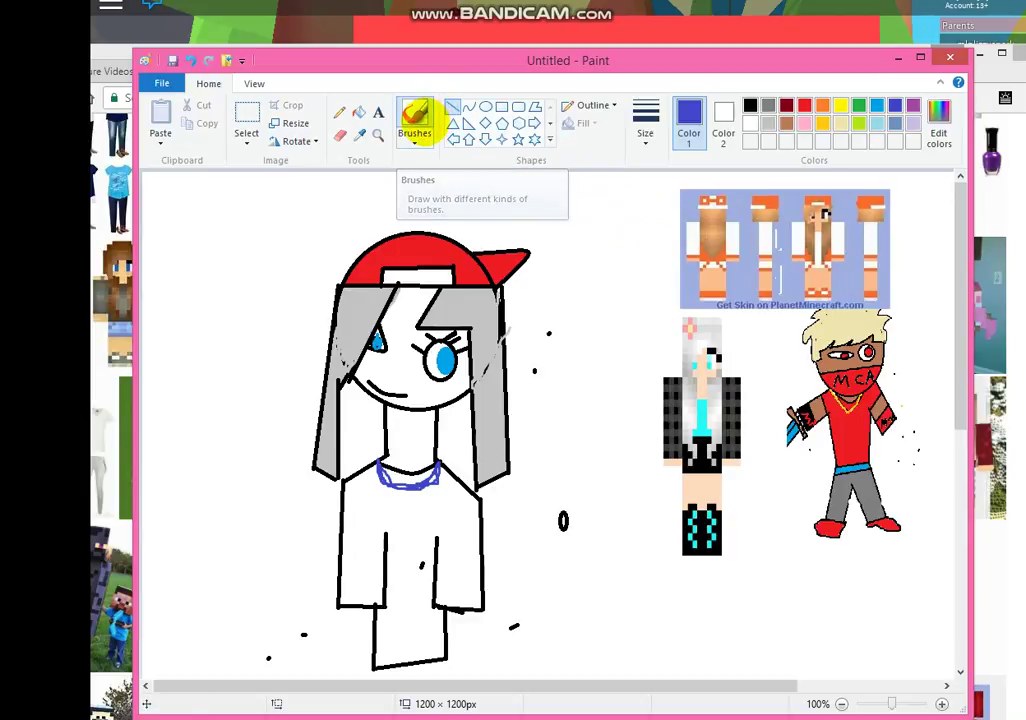
{"action": "left_click", "coordinate": [415, 115]}
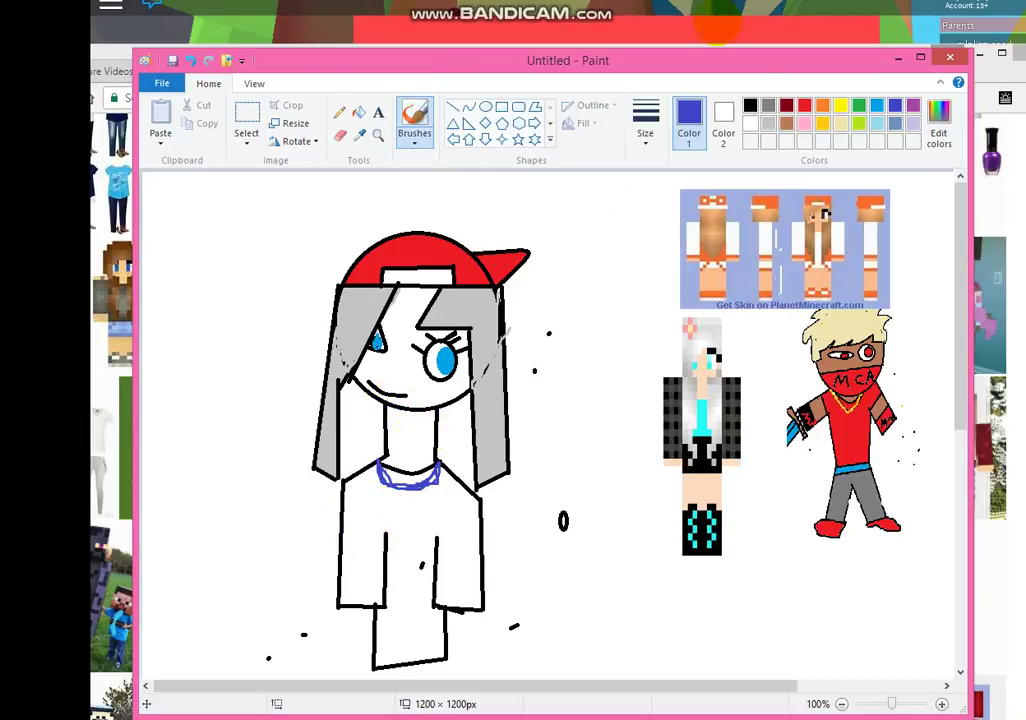
{"action": "left_click", "coordinate": [751, 104]}
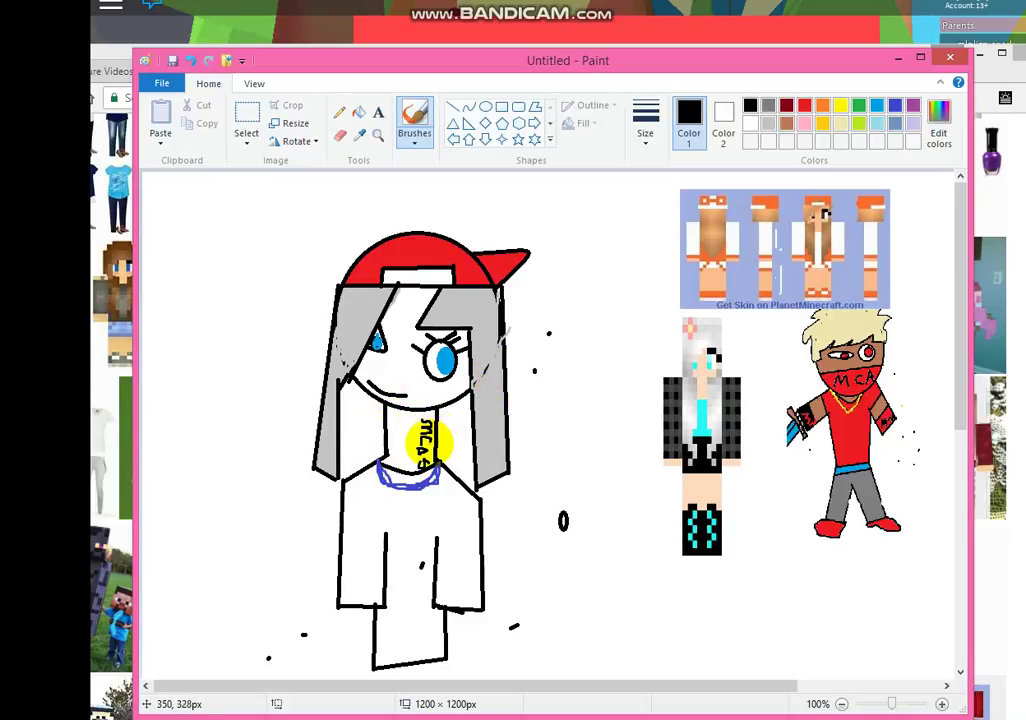
{"action": "left_click_drag", "start_coordinate": [405, 525], "coordinate": [848, 100]}
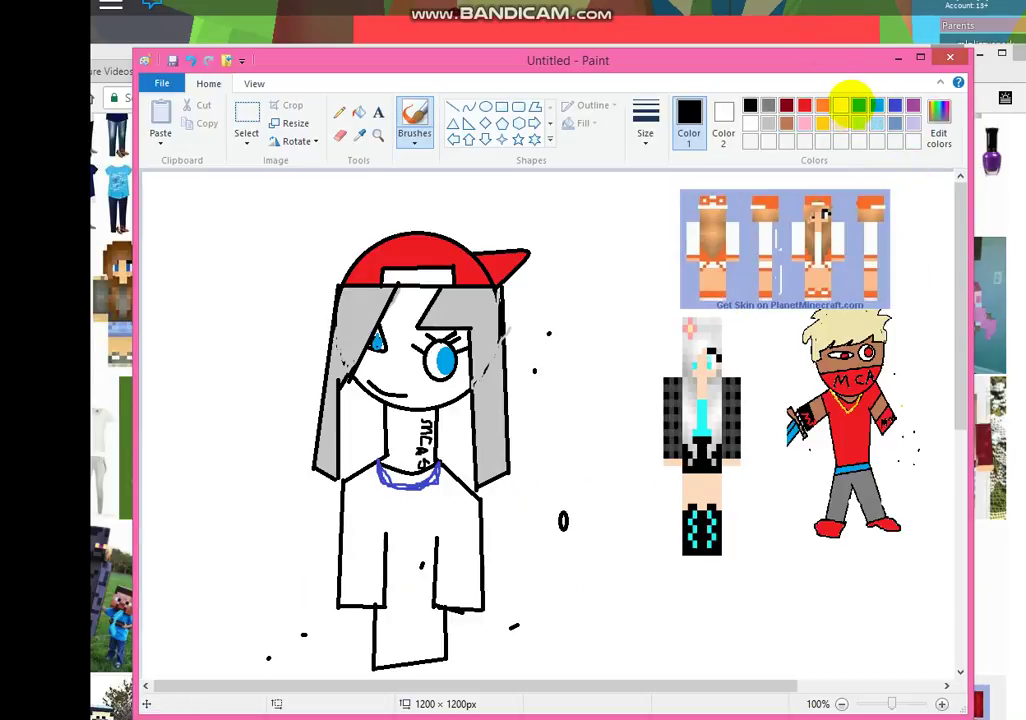
Fill the shirt's body and both sleeves with orange
{"action": "left_click", "coordinate": [822, 106]}
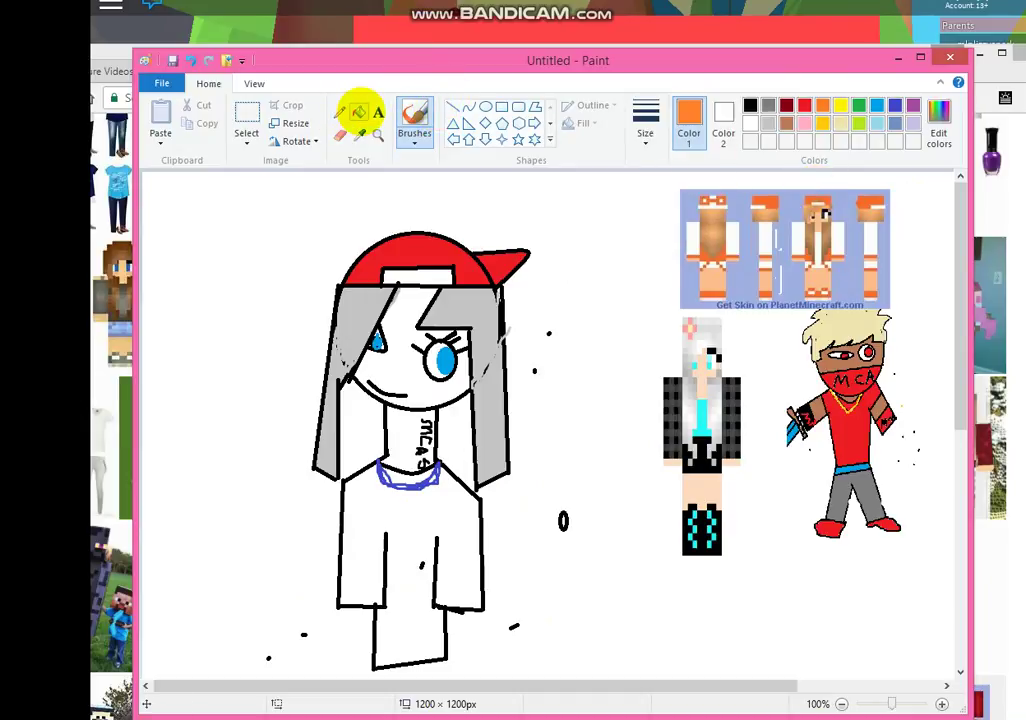
{"action": "left_click", "coordinate": [358, 111]}
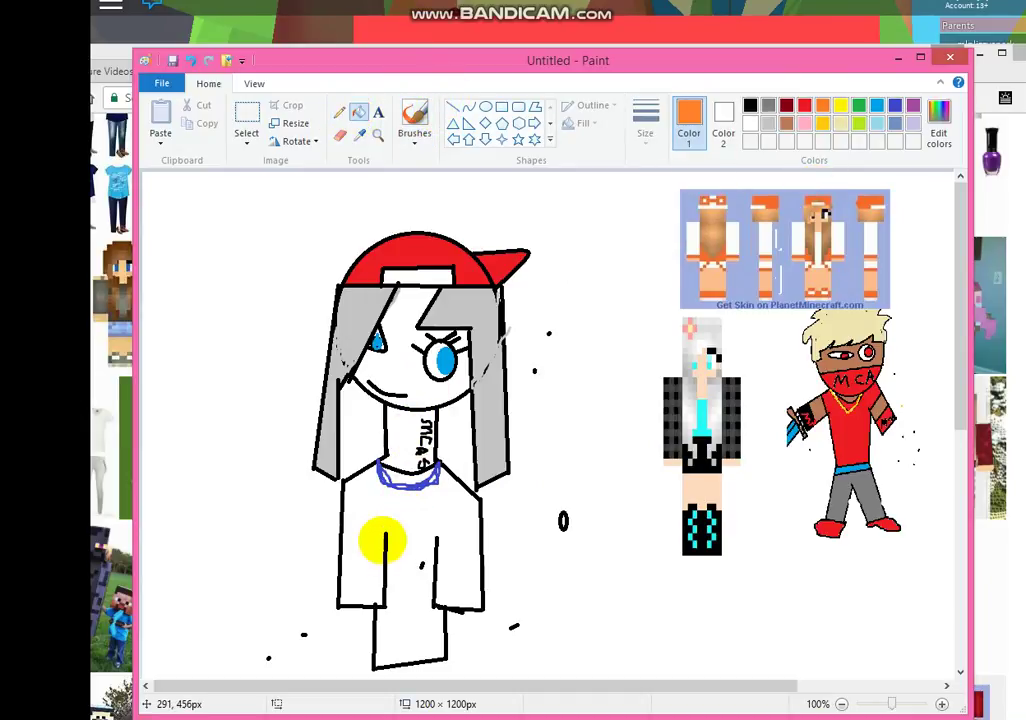
{"action": "left_click", "coordinate": [376, 537]}
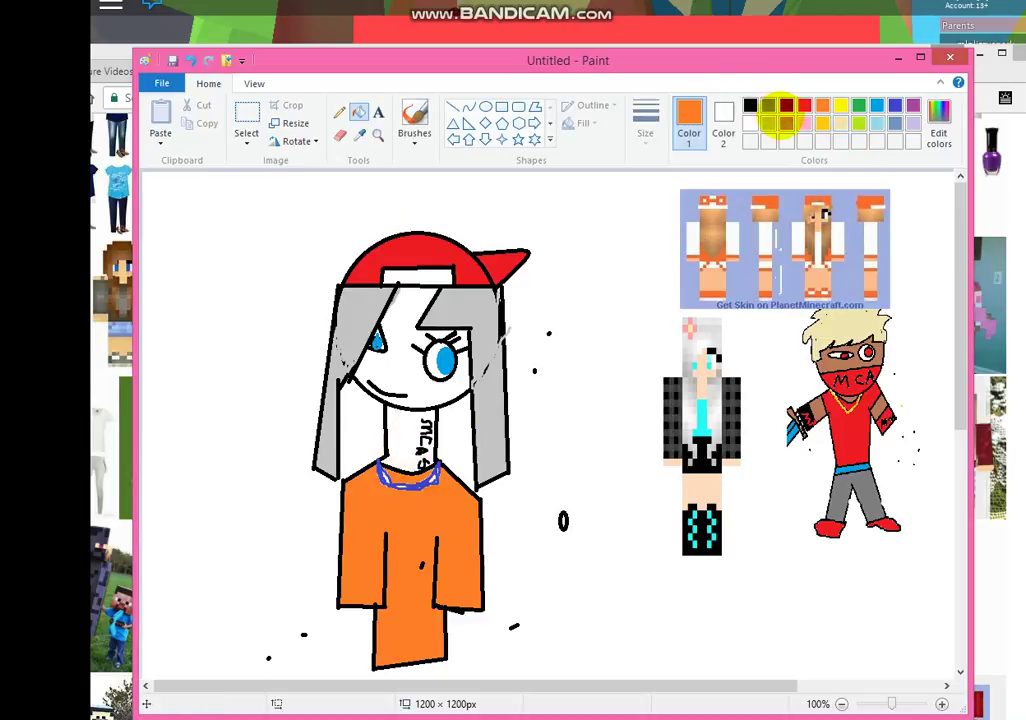
Fill the neck and face with brown, undoing the stray fill that recolours the black outlines
{"action": "left_click", "coordinate": [786, 123]}
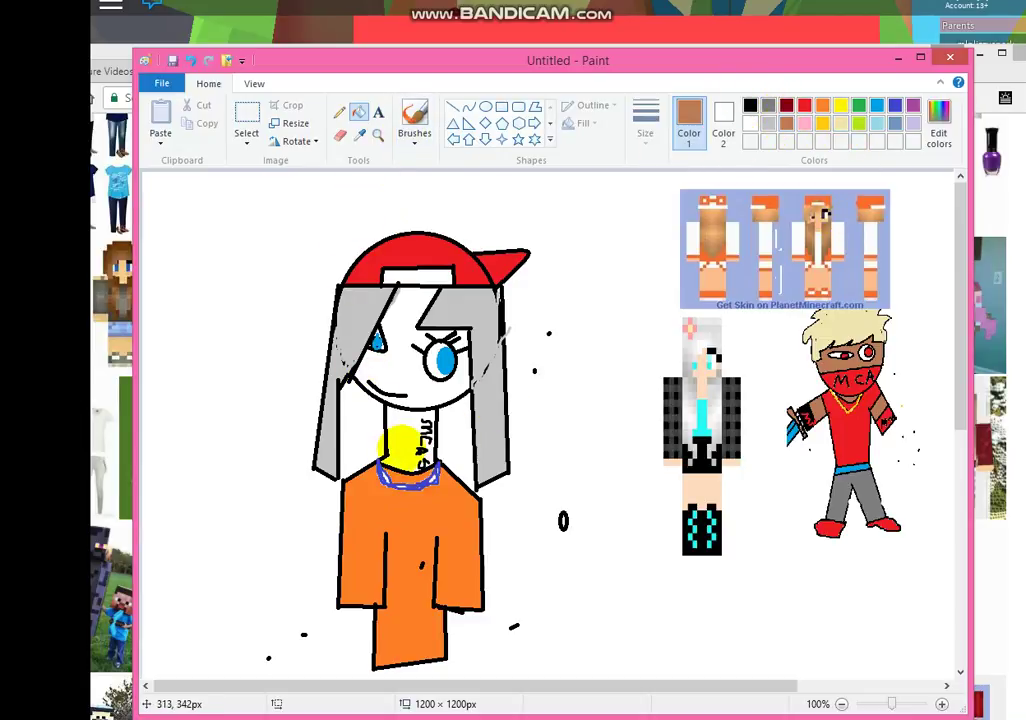
{"action": "left_click", "coordinate": [405, 447]}
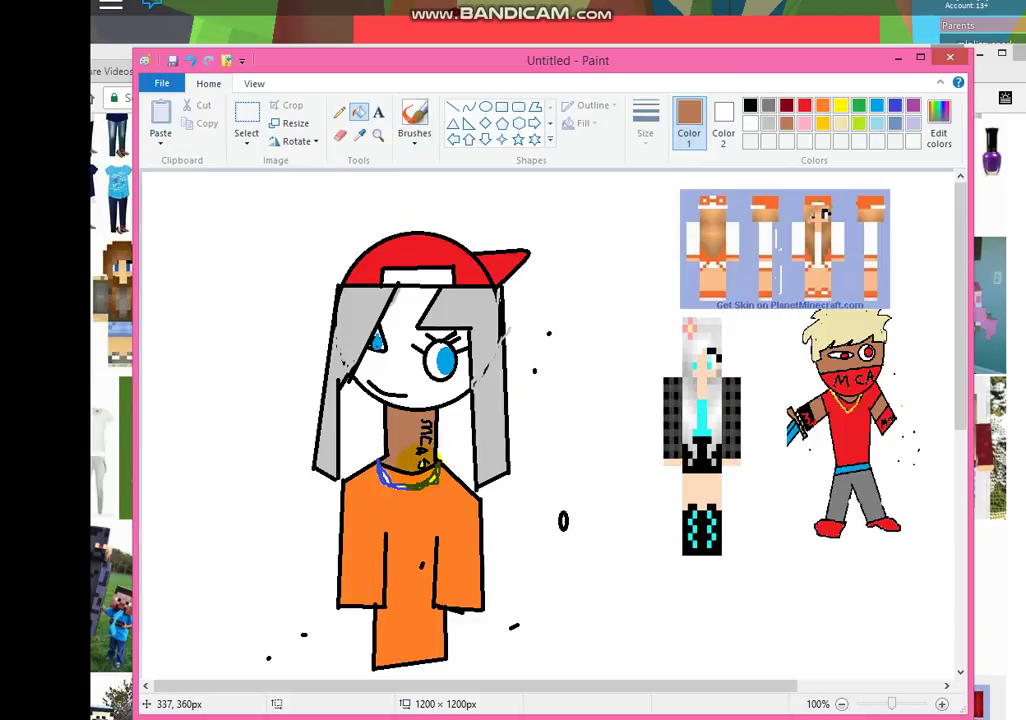
{"action": "left_click", "coordinate": [420, 458]}
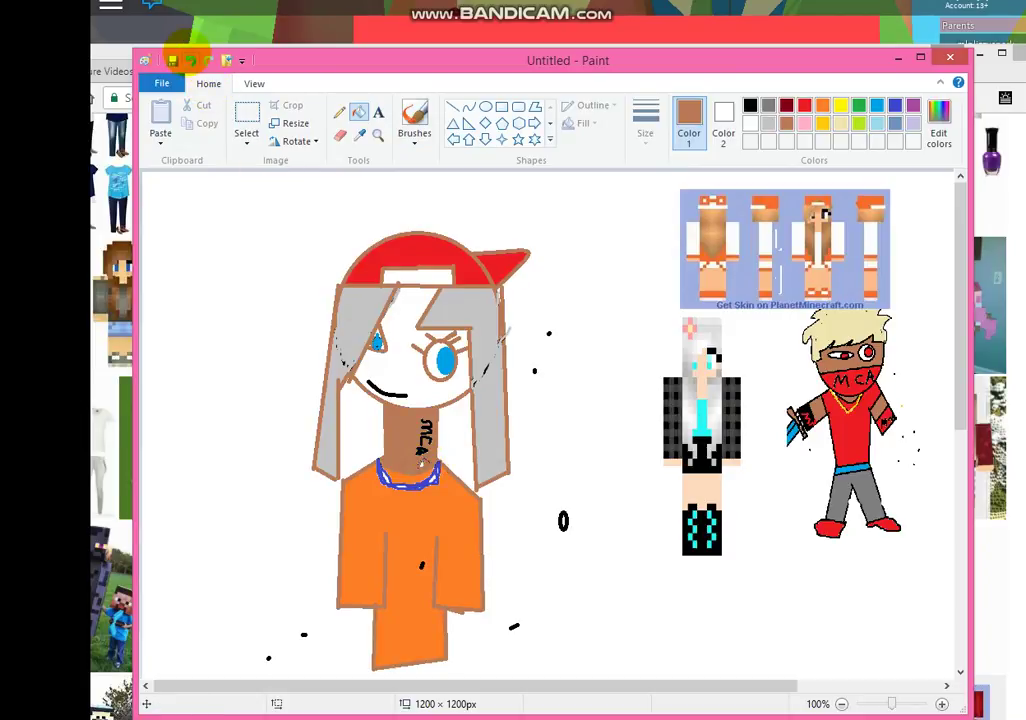
{"action": "key", "text": "ctrl+z"}
{"action": "left_click", "coordinate": [440, 362]}
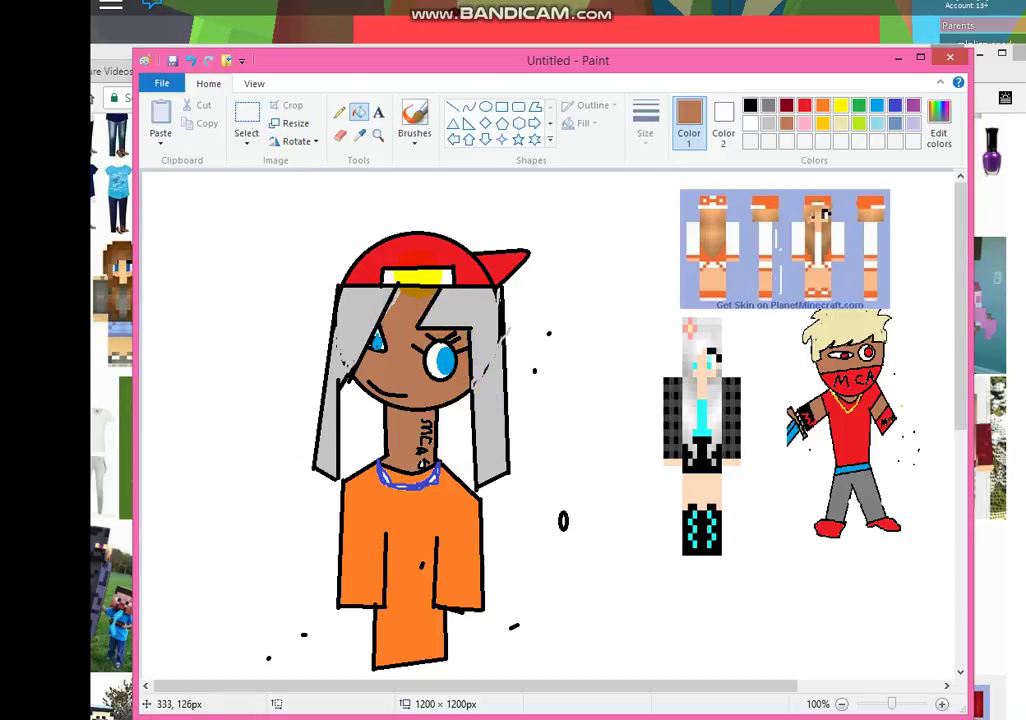
Fill the cap's front opening with brown, and bridge the hair sections across the upper forehead with a gray line about 55 × 4 px and gray brushwork
{"action": "left_click", "coordinate": [410, 276]}
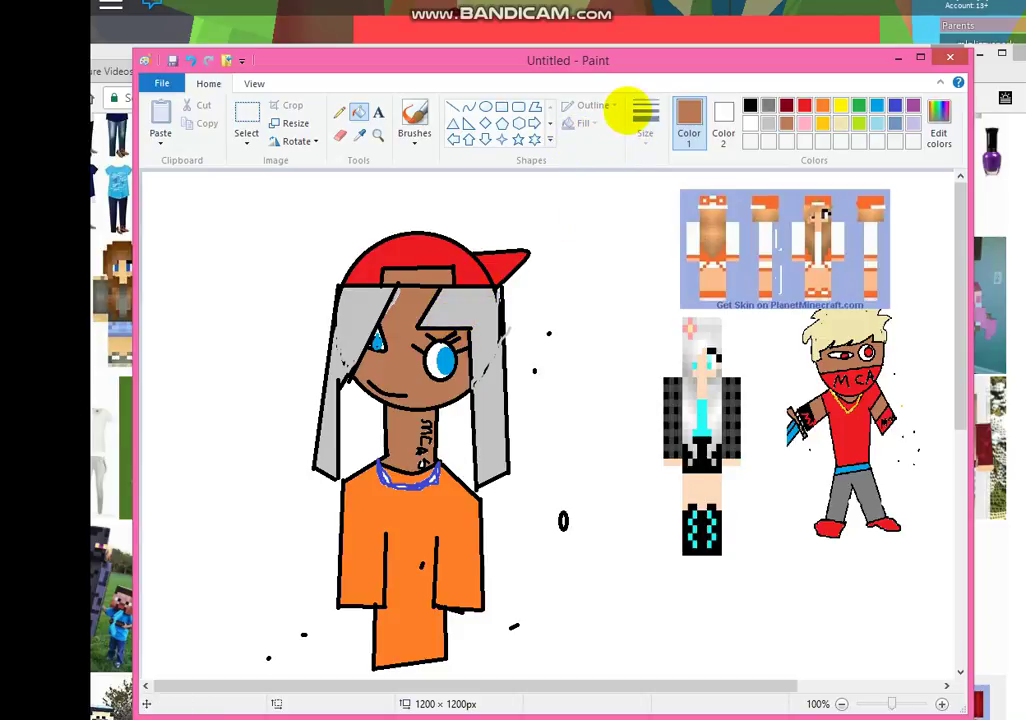
{"action": "left_click", "coordinate": [453, 107]}
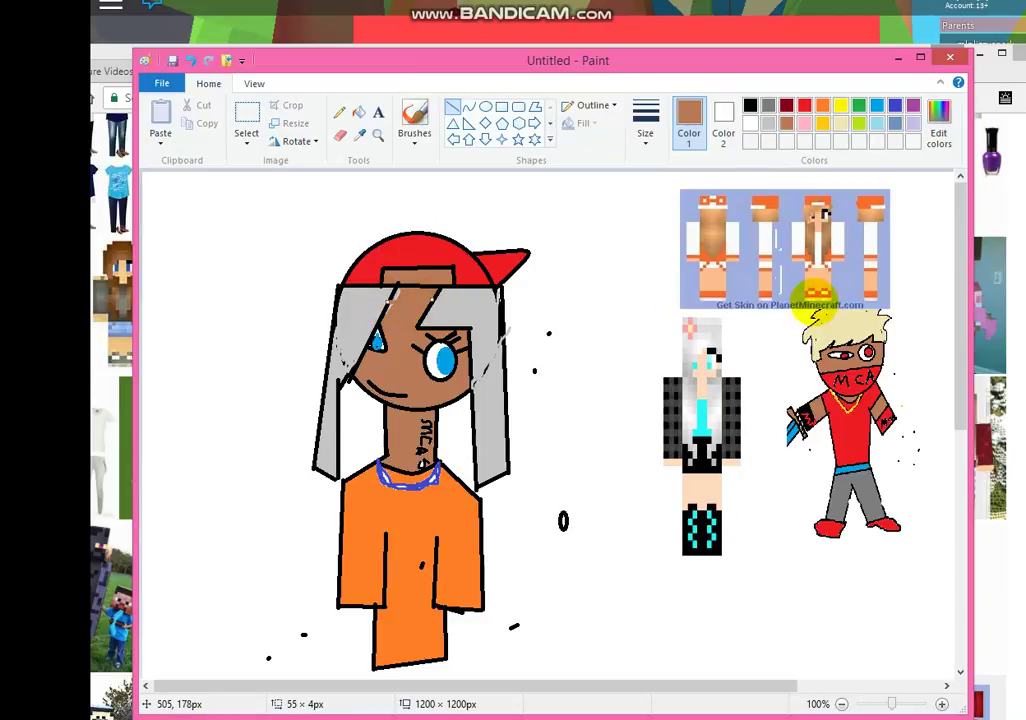
{"action": "left_click", "coordinate": [768, 123]}
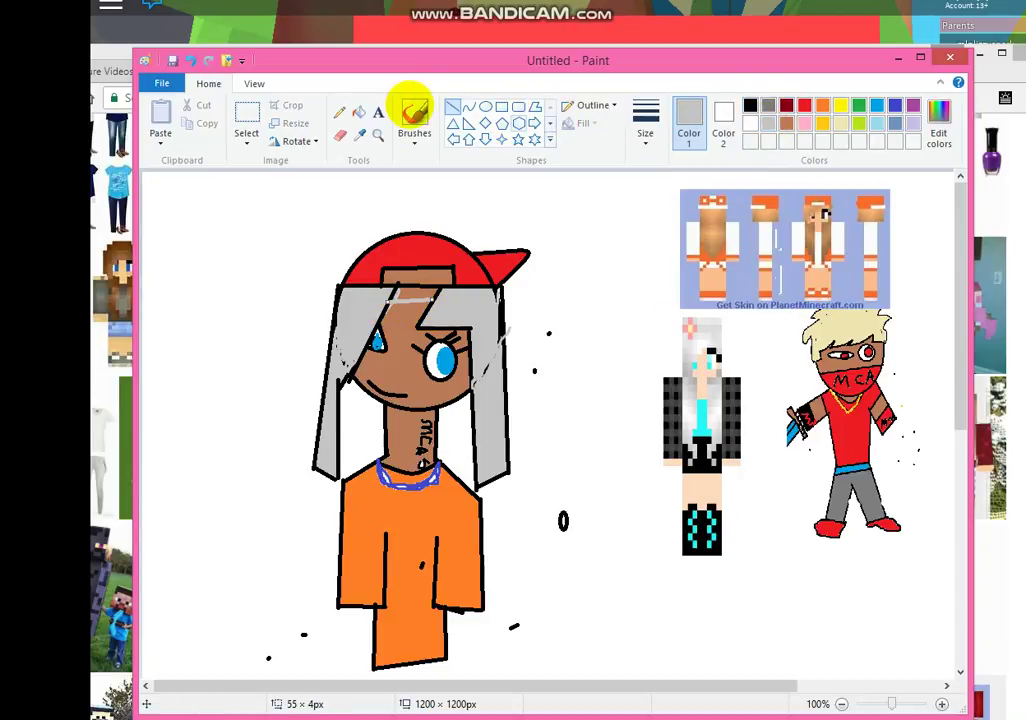
{"action": "left_click", "coordinate": [414, 118]}
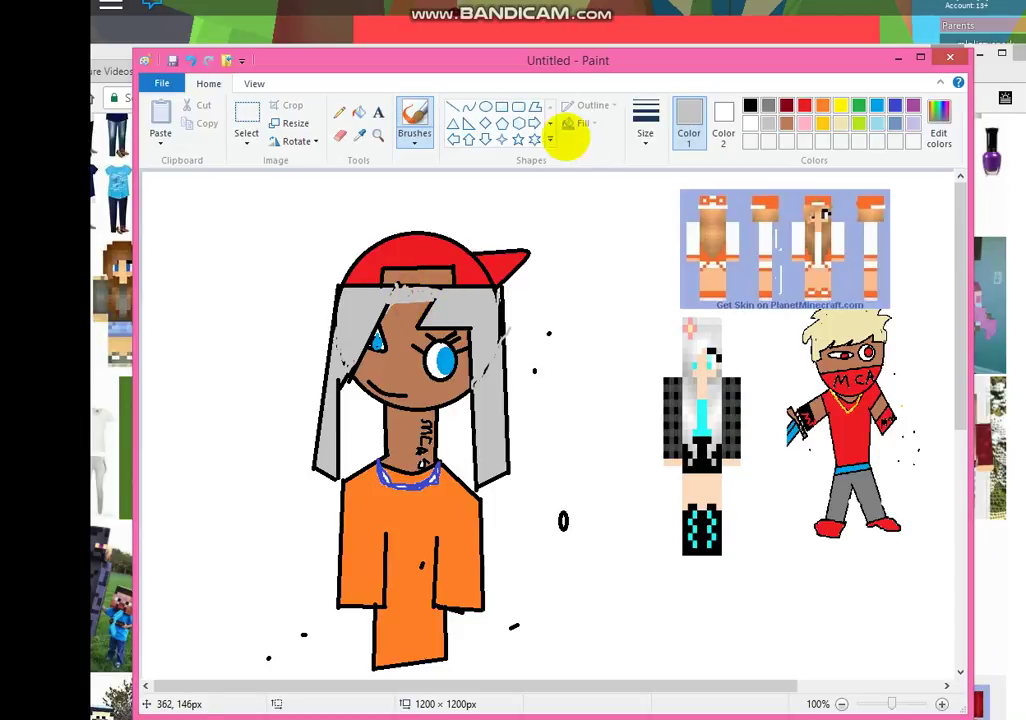
Draw a straight black line along the lower edge of the gray fringe across the forehead
{"action": "left_click", "coordinate": [750, 105]}
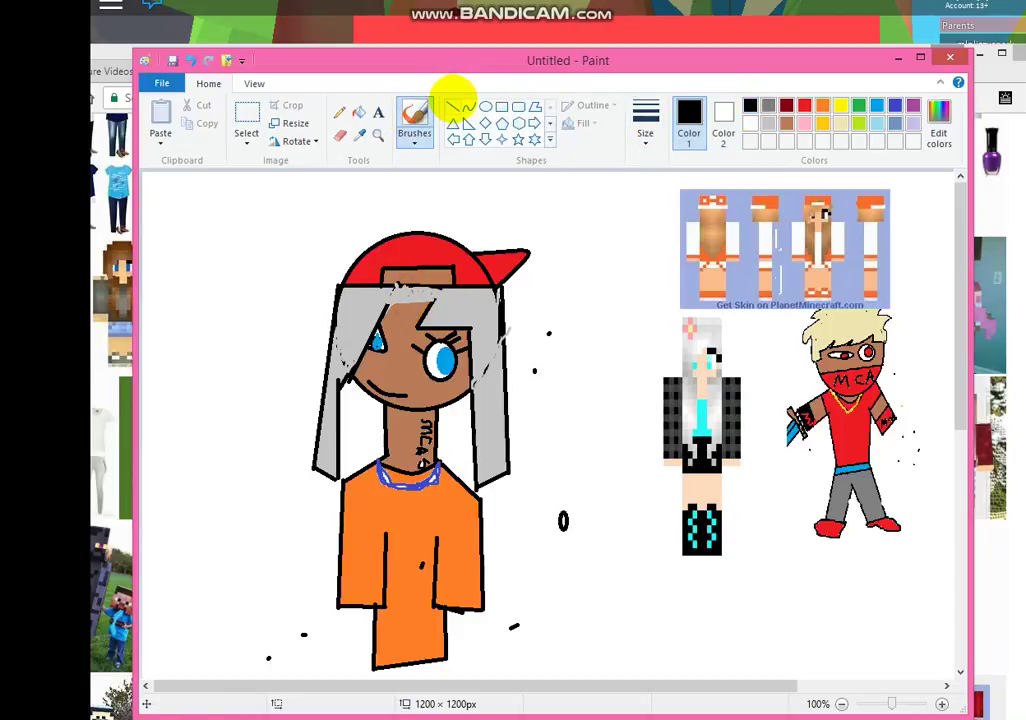
{"action": "left_click", "coordinate": [453, 105]}
{"action": "mouse_move", "coordinate": [388, 295]}
{"action": "left_mouse_down"}
{"action": "mouse_move", "coordinate": [449, 295]}
{"action": "mouse_move", "coordinate": [433, 297]}
{"action": "left_mouse_up"}
{"action": "left_click", "coordinate": [147, 386]}
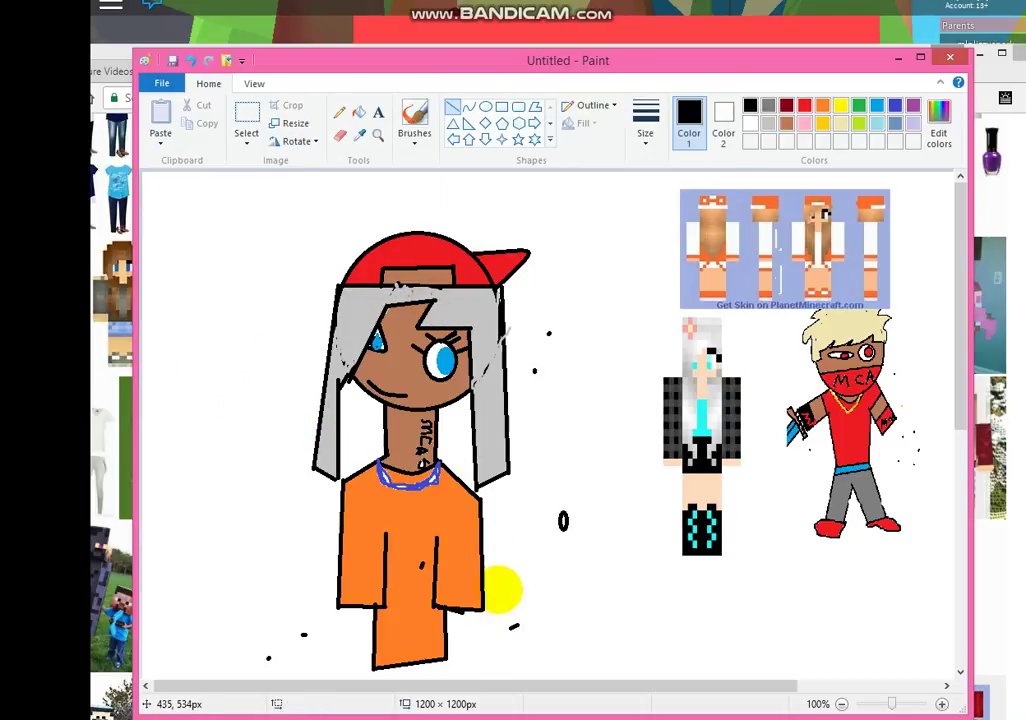
Outline a flared skirt below the torso with black lines, its hem about 187 px wide, and brush small black lettering near its lower right corner
{"action": "left_click", "coordinate": [378, 134]}
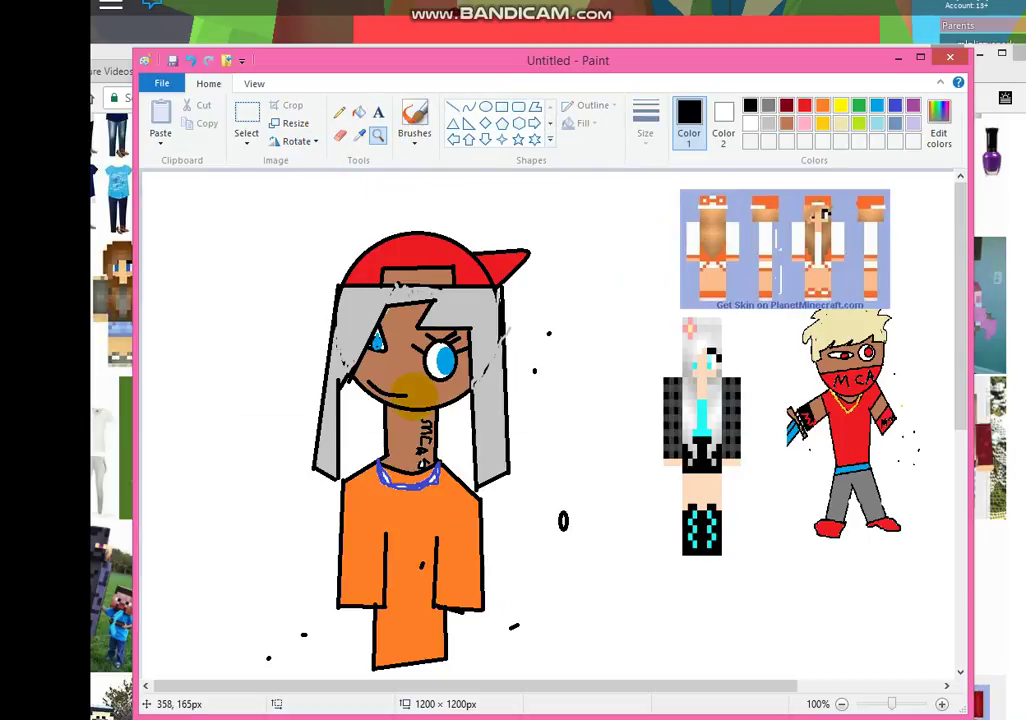
{"action": "right_click", "coordinate": [425, 382]}
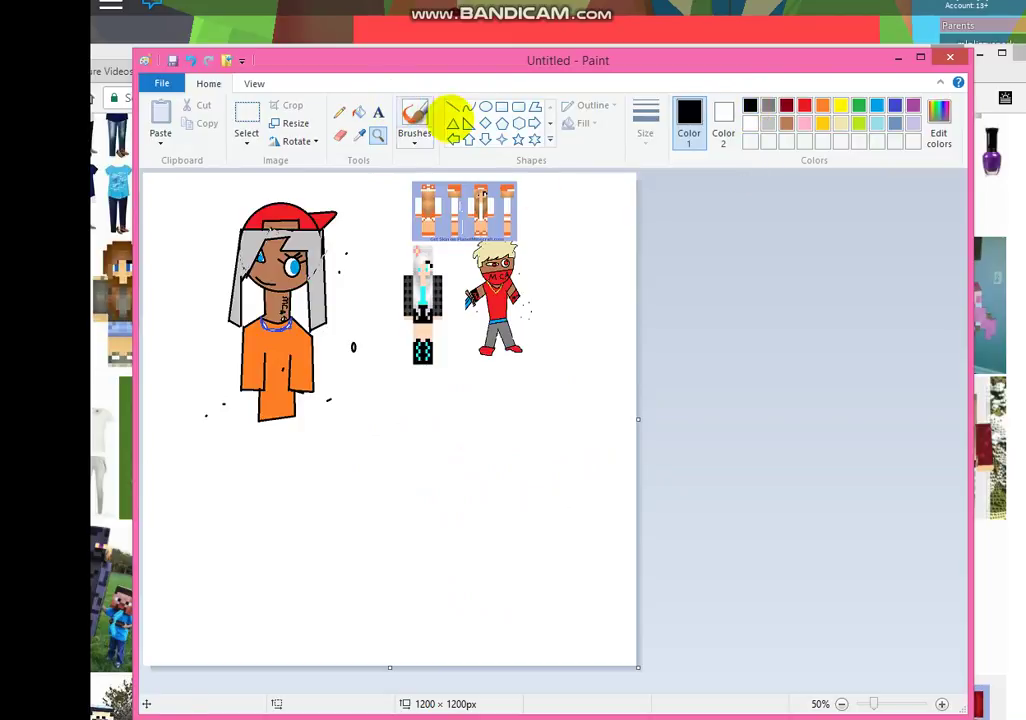
{"action": "left_click", "coordinate": [453, 106]}
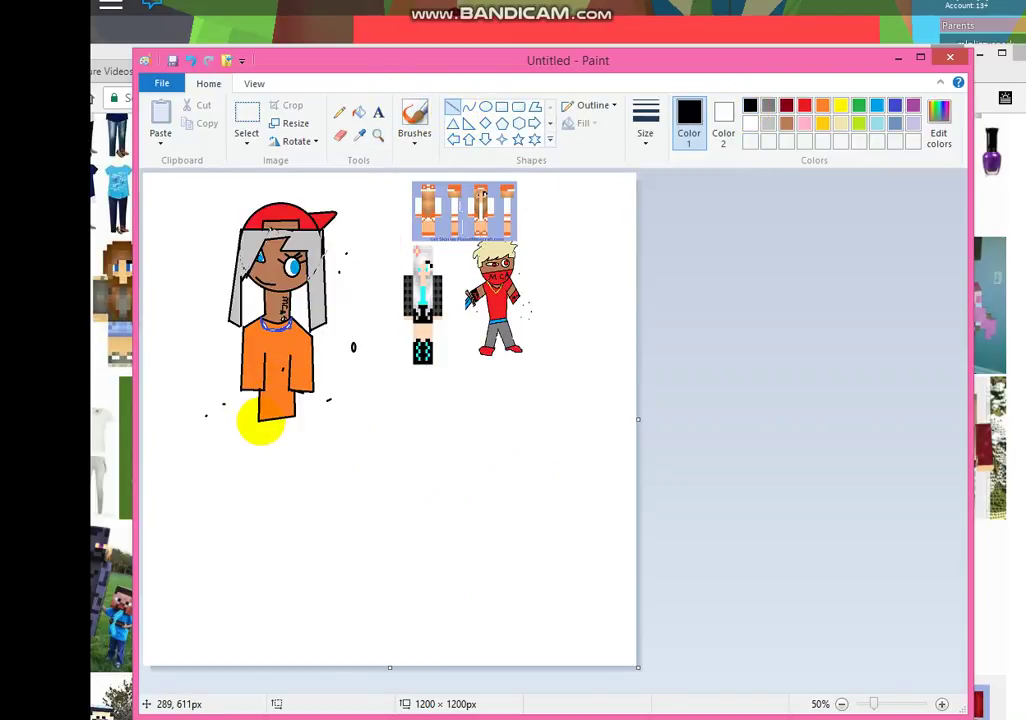
{"action": "left_click_drag", "start_coordinate": [260, 420], "coordinate": [247, 455]}
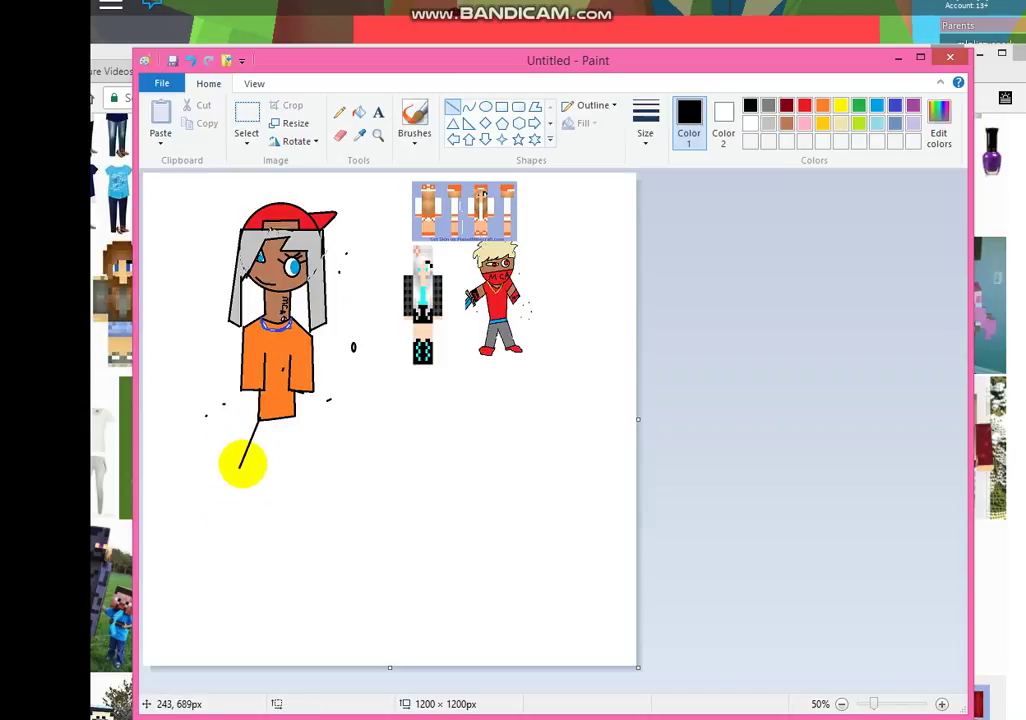
{"action": "left_click_drag", "start_coordinate": [240, 467], "coordinate": [318, 452]}
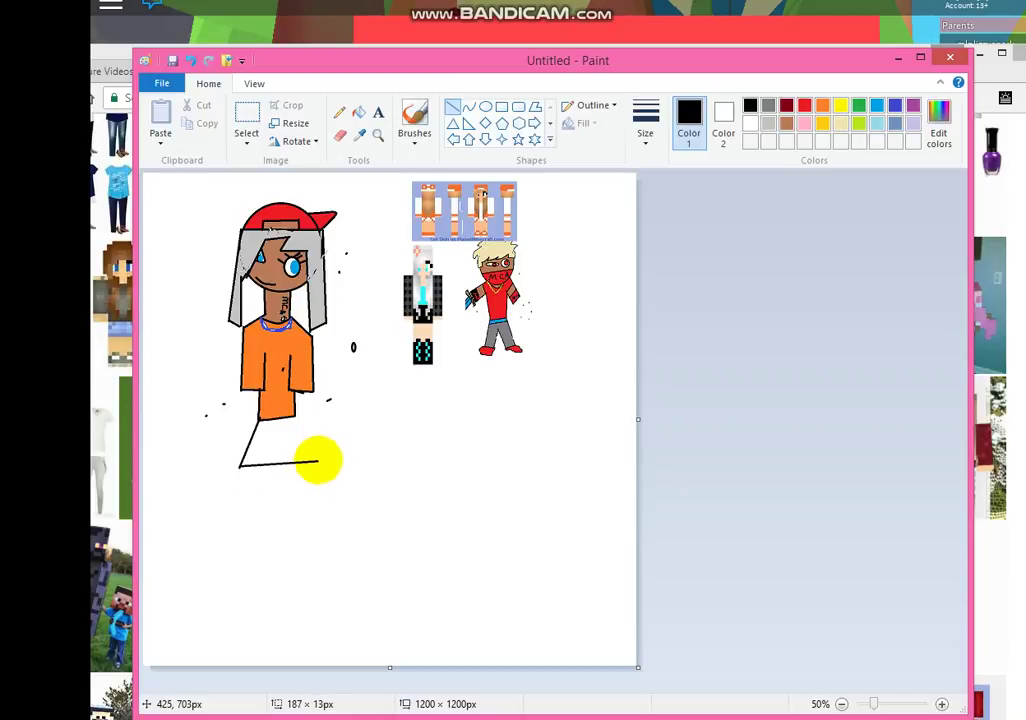
{"action": "left_click", "coordinate": [208, 481]}
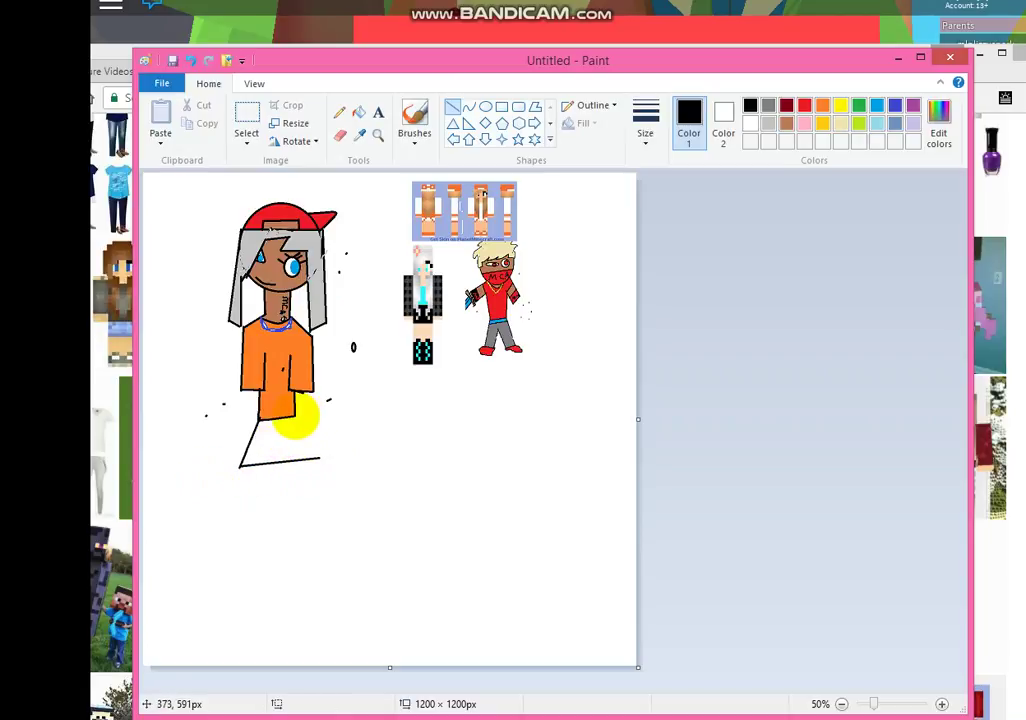
{"action": "left_click_drag", "start_coordinate": [294, 417], "coordinate": [320, 460]}
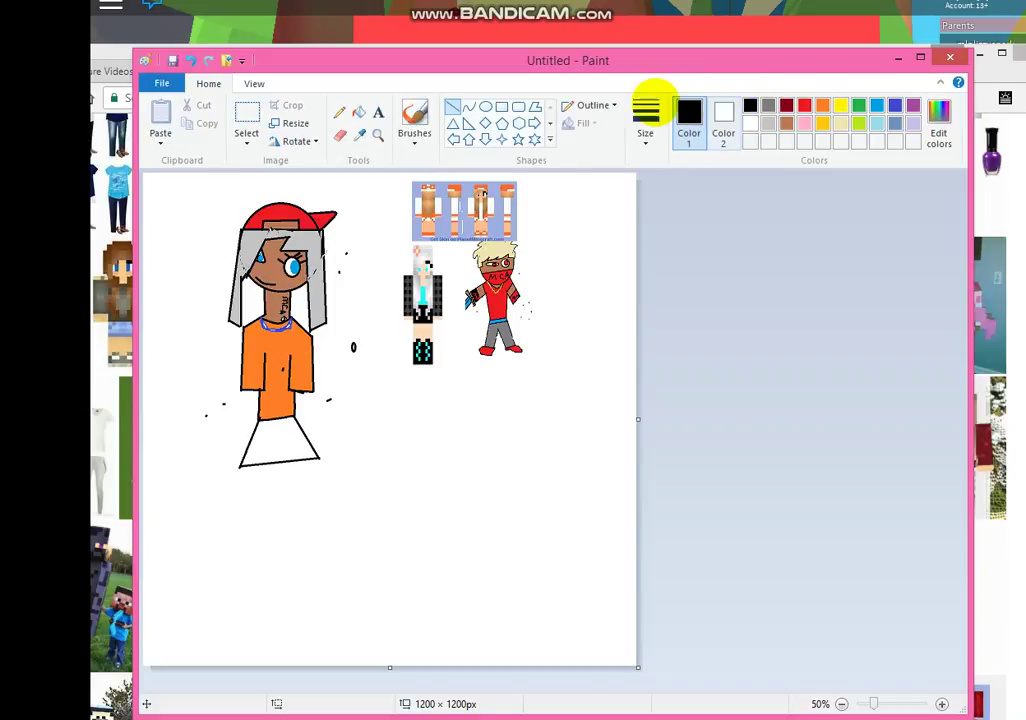
{"action": "left_click", "coordinate": [415, 112]}
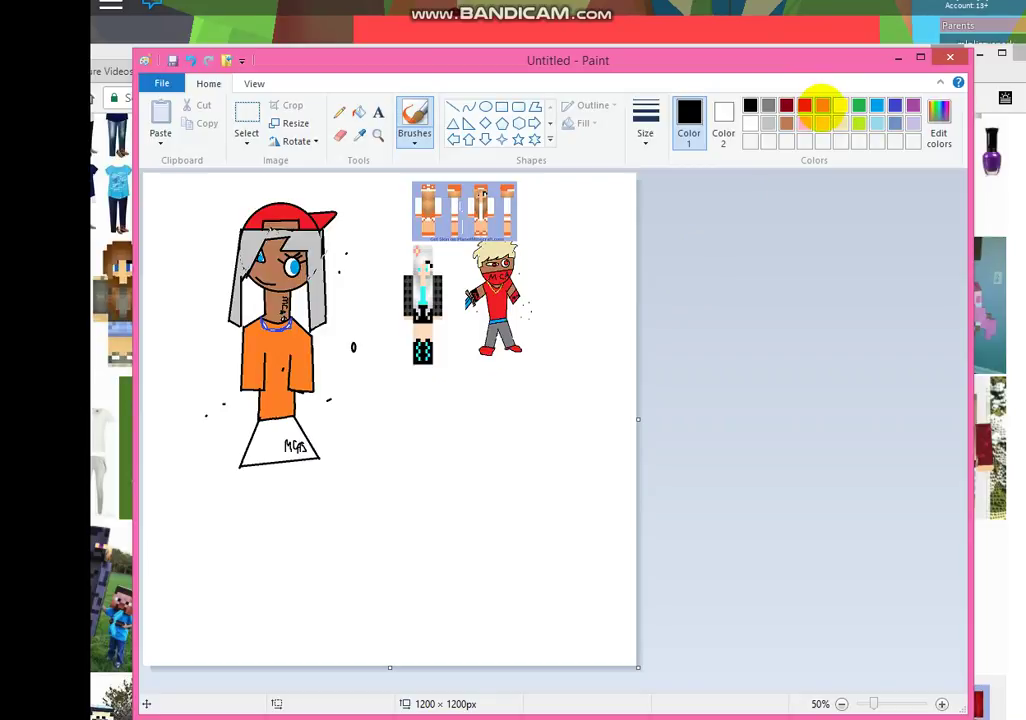
Recolor the cap and its peak orange, and fill the skirt with gold after trying orange
{"action": "left_click", "coordinate": [822, 105]}
{"action": "left_click", "coordinate": [358, 112]}
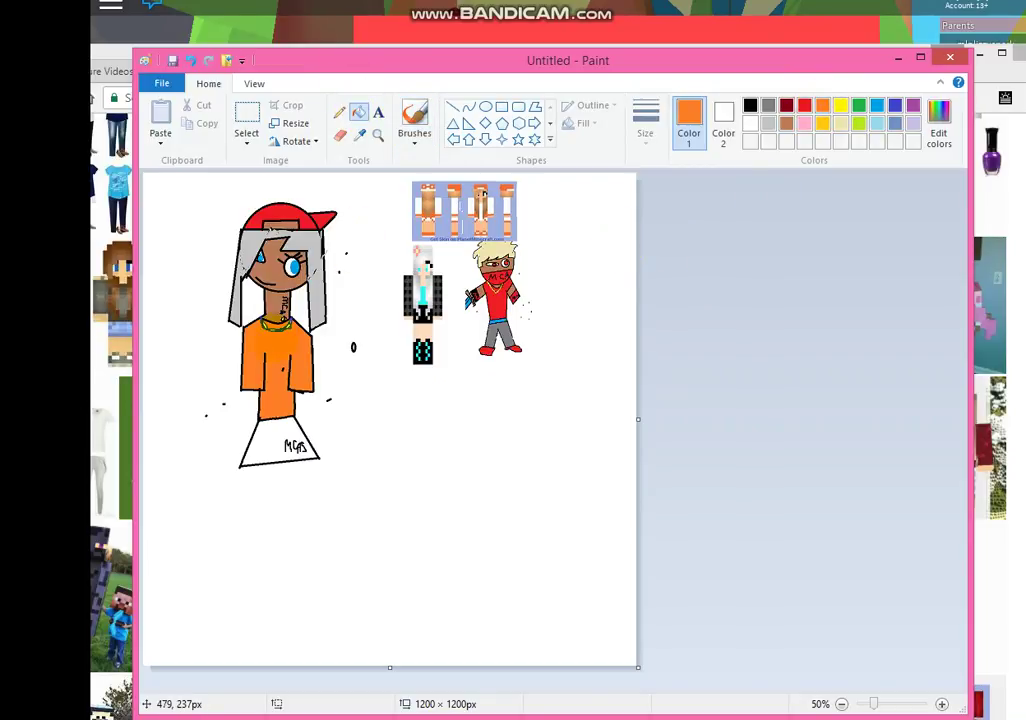
{"action": "left_click", "coordinate": [259, 436]}
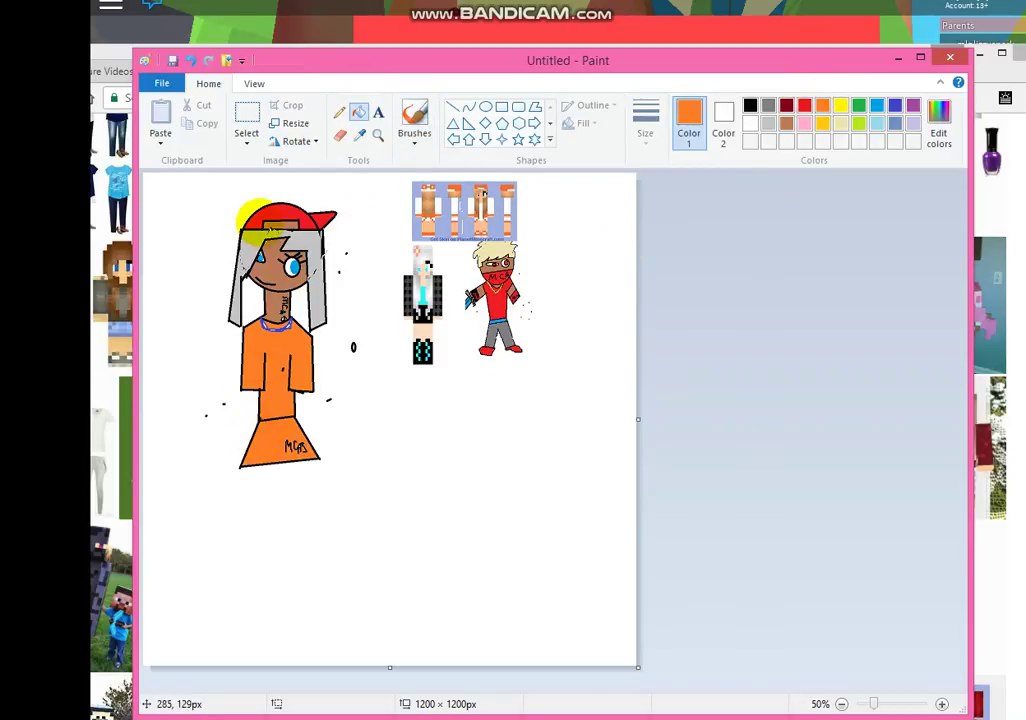
{"action": "left_click", "coordinate": [258, 220]}
{"action": "left_click", "coordinate": [325, 218]}
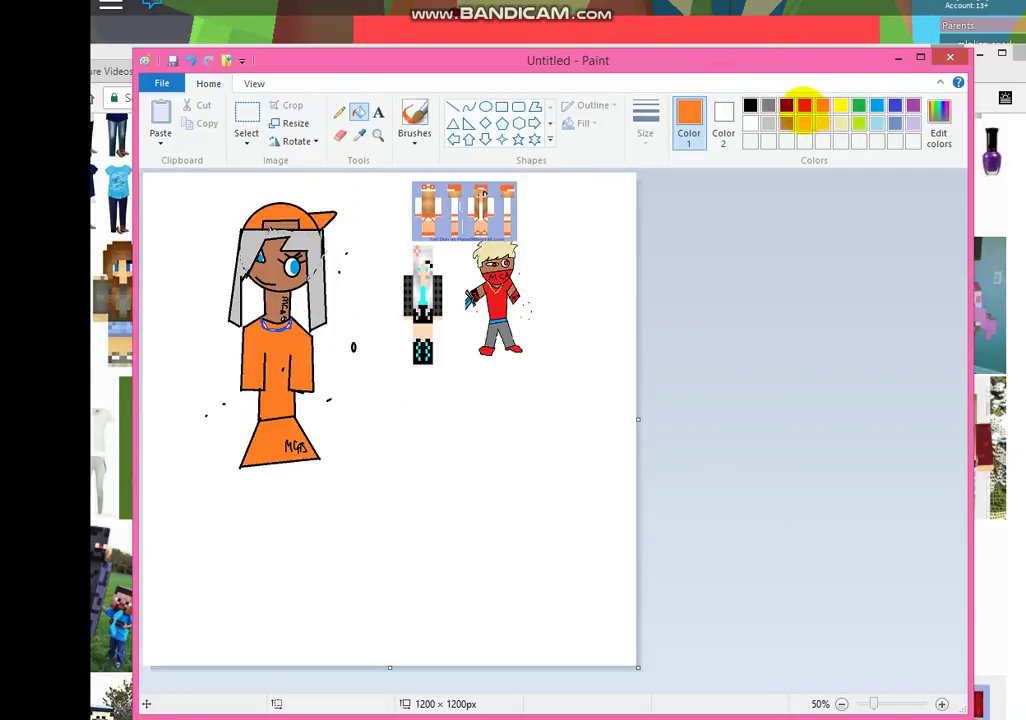
{"action": "left_click", "coordinate": [821, 122]}
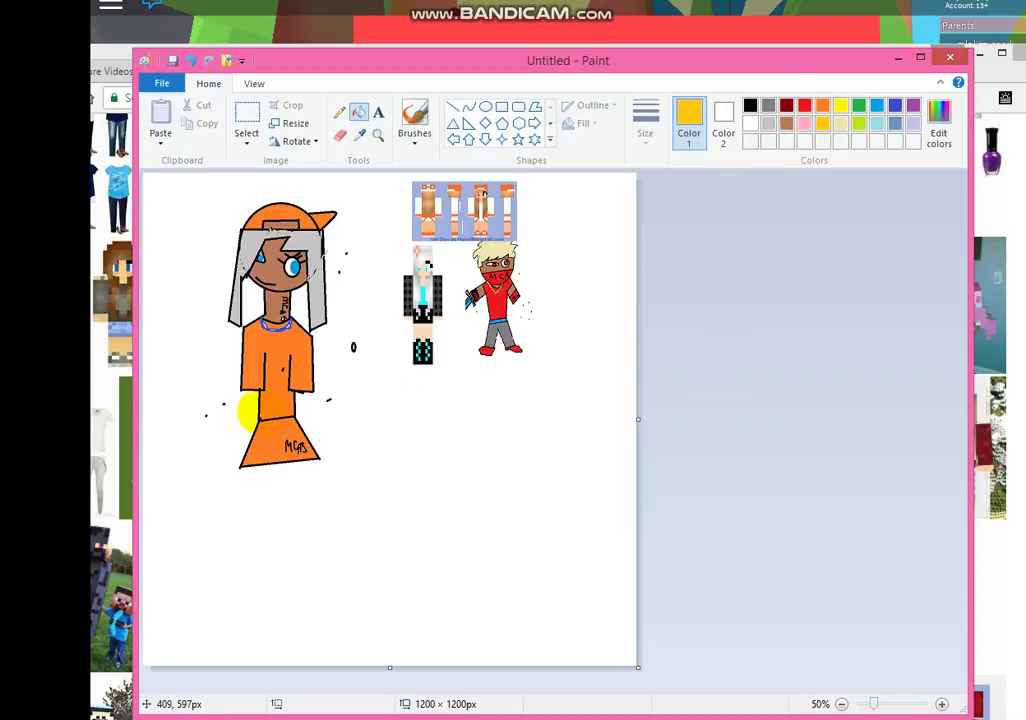
{"action": "left_click", "coordinate": [265, 452]}
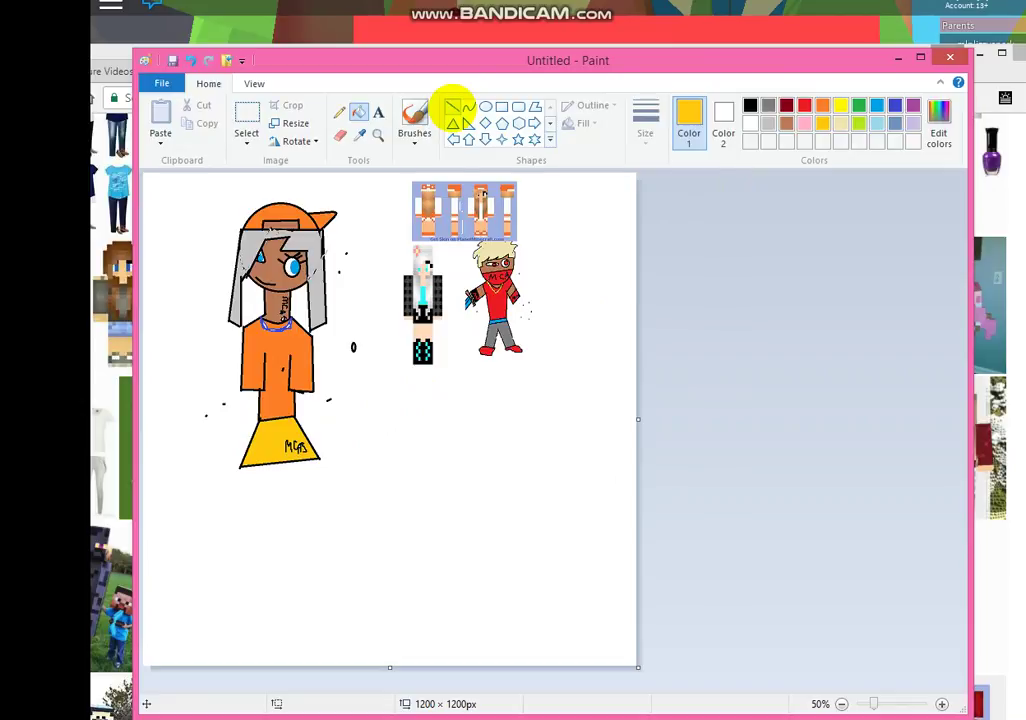
Draw the outer sides of two legs below the skirt as straight black lines, the left one about 27 × 157 px
{"action": "left_click", "coordinate": [453, 104]}
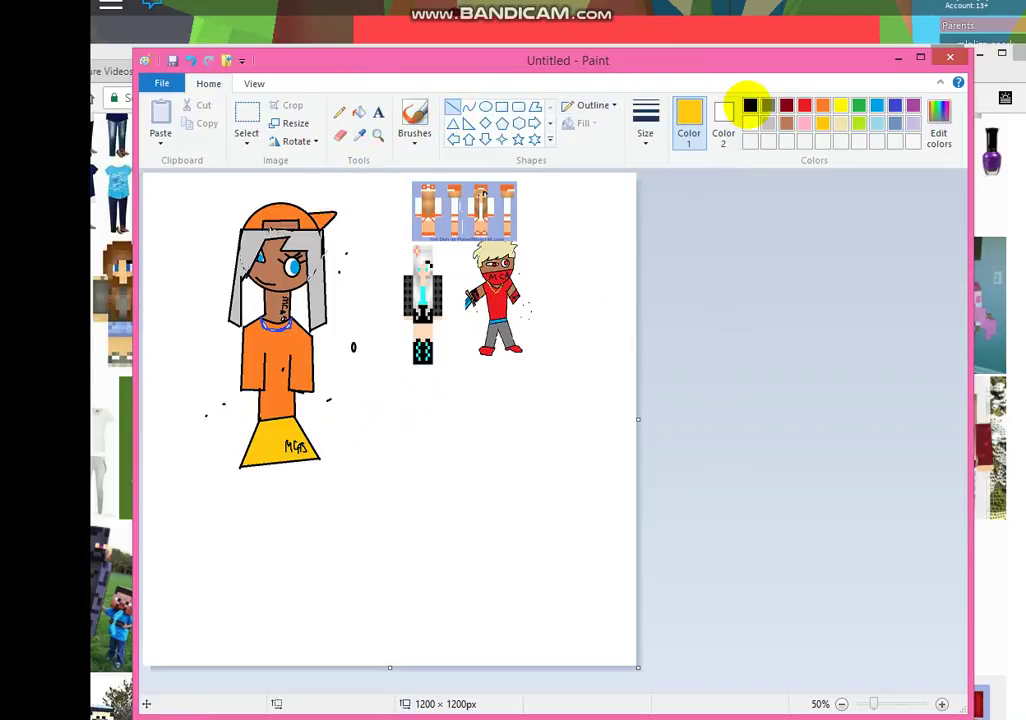
{"action": "left_click", "coordinate": [750, 105]}
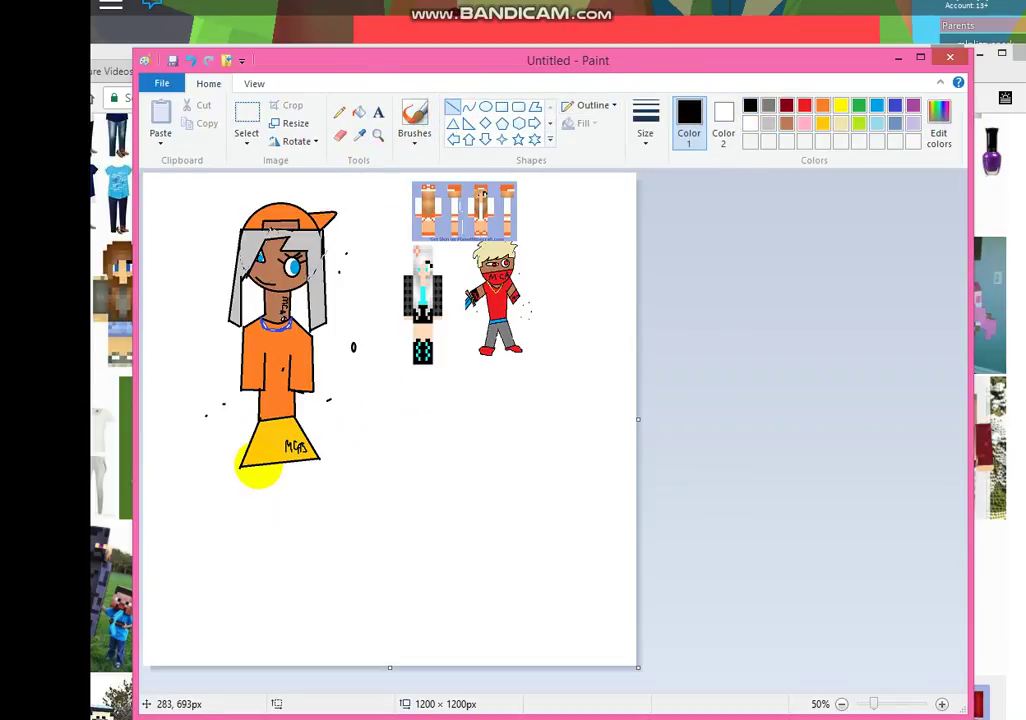
{"action": "mouse_move", "coordinate": [257, 481]}
{"action": "left_mouse_down"}
{"action": "mouse_move", "coordinate": [258, 527]}
{"action": "mouse_move", "coordinate": [247, 526]}
{"action": "left_mouse_up"}
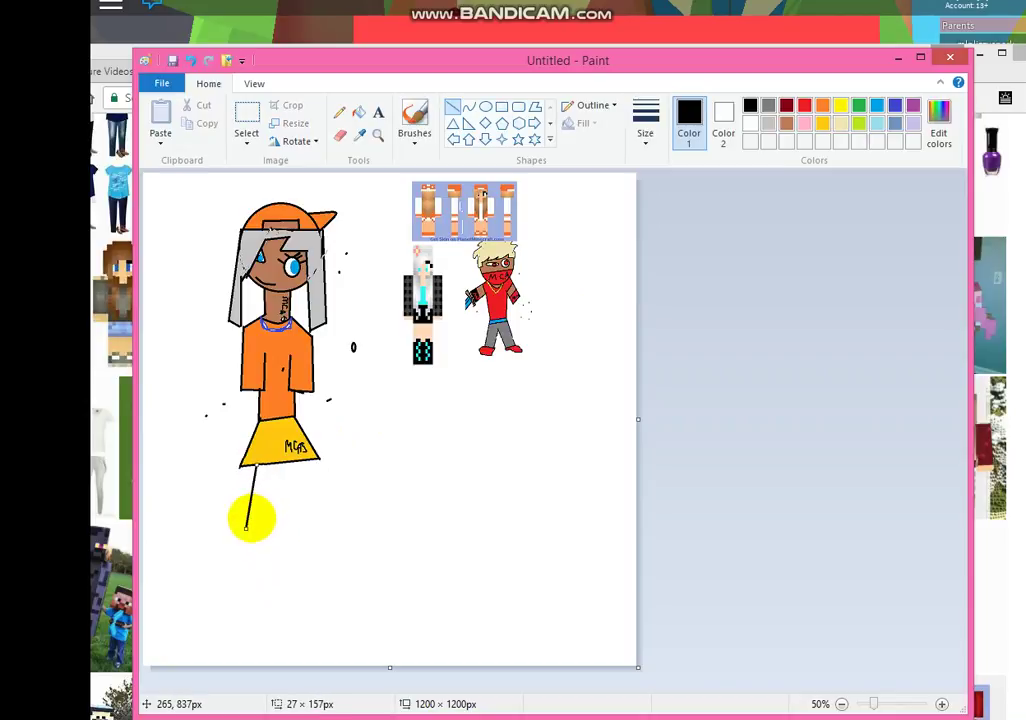
{"action": "left_click", "coordinate": [190, 541]}
{"action": "left_click_drag", "start_coordinate": [311, 463], "coordinate": [317, 527]}
{"action": "left_click", "coordinate": [204, 543]}
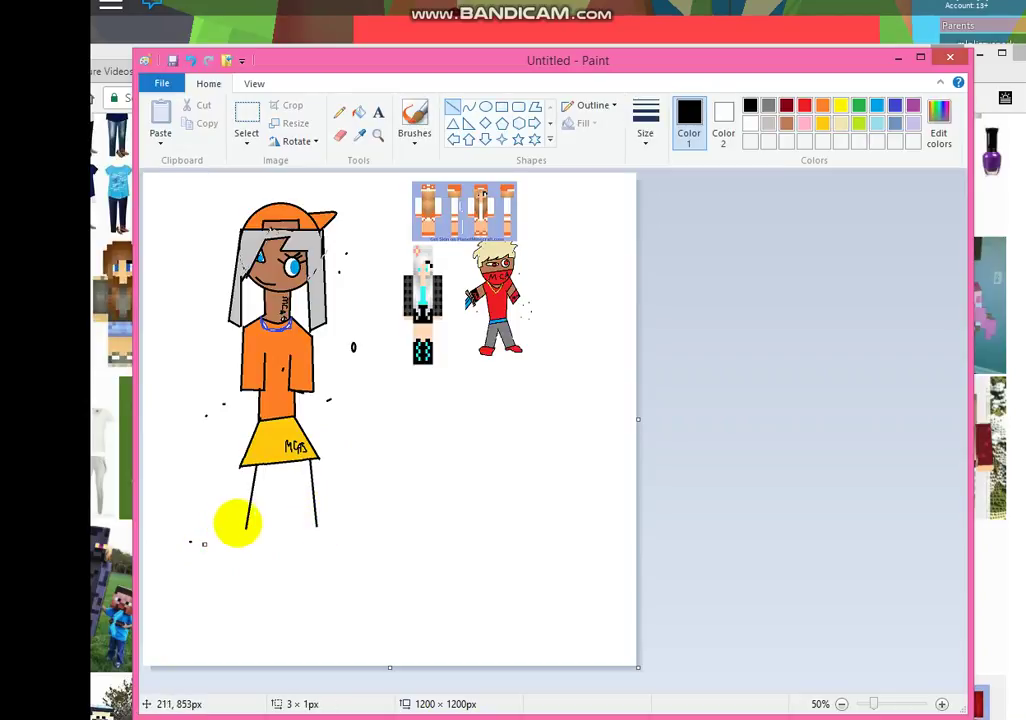
Complete both leg outlines with black inner sides, the left one about 37 × 153 px, and short lines closing the ankles
{"action": "mouse_move", "coordinate": [246, 526]}
{"action": "left_mouse_down"}
{"action": "mouse_move", "coordinate": [263, 524]}
{"action": "mouse_move", "coordinate": [269, 466]}
{"action": "left_mouse_up"}
{"action": "left_click", "coordinate": [217, 541]}
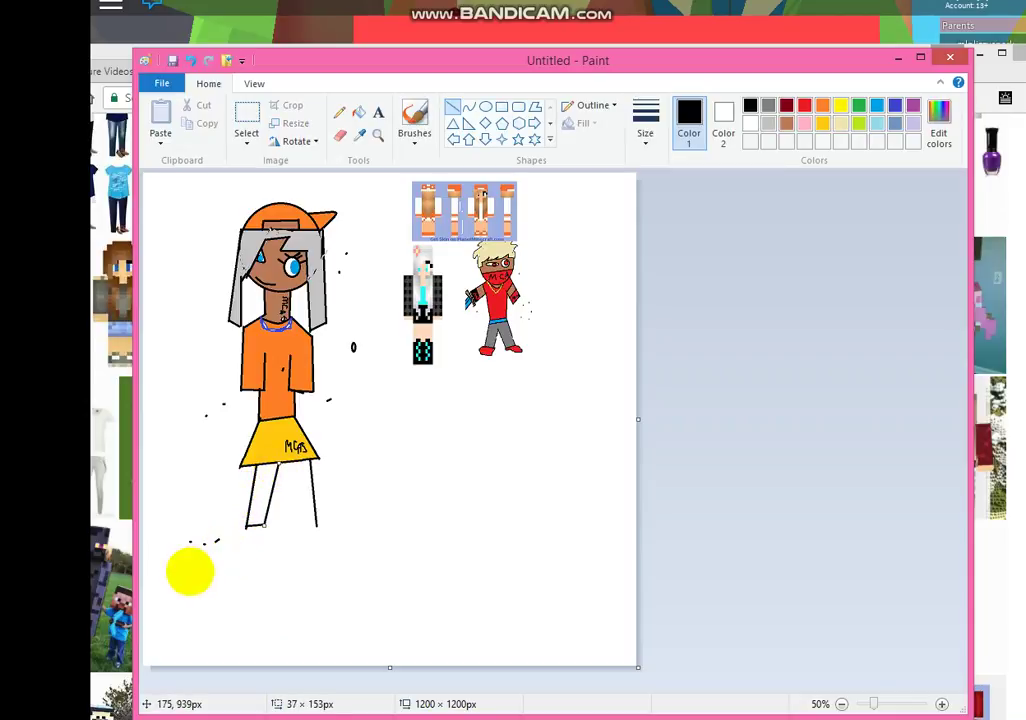
{"action": "left_click_drag", "start_coordinate": [190, 571], "coordinate": [195, 566]}
{"action": "left_click_drag", "start_coordinate": [290, 472], "coordinate": [296, 513]}
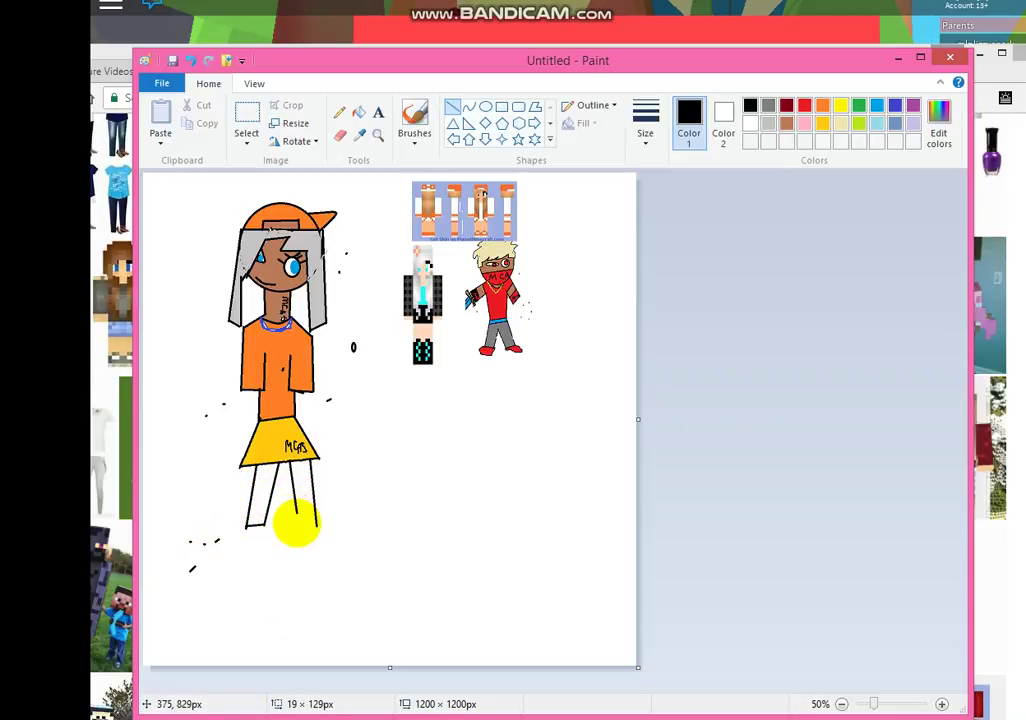
{"action": "left_click", "coordinate": [247, 547]}
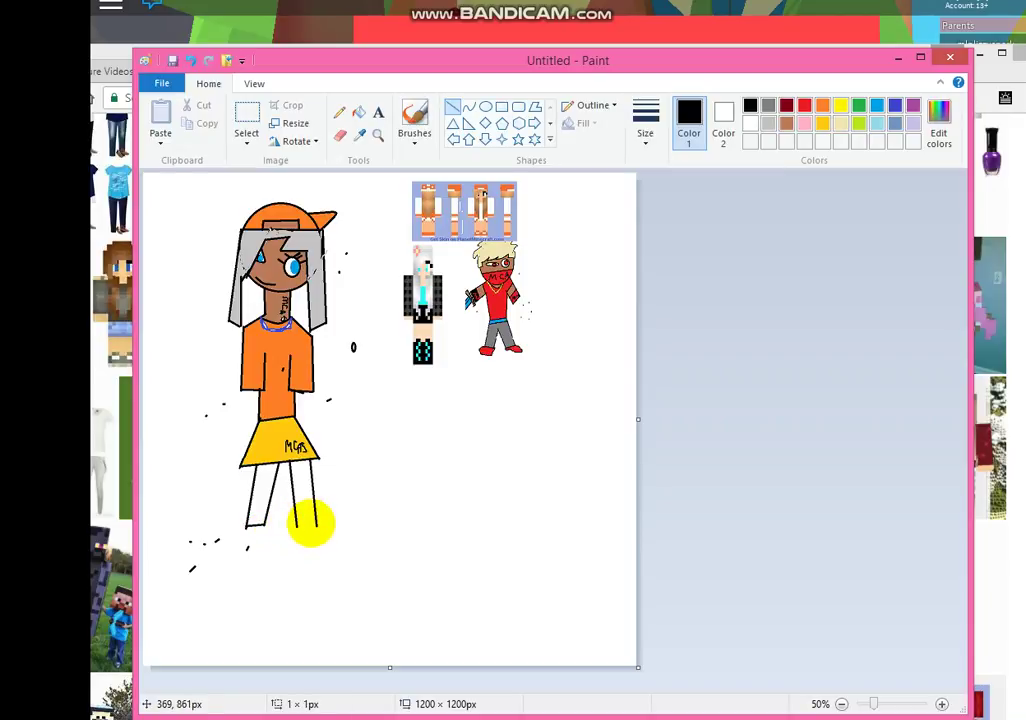
{"action": "left_click_drag", "start_coordinate": [297, 527], "coordinate": [318, 524]}
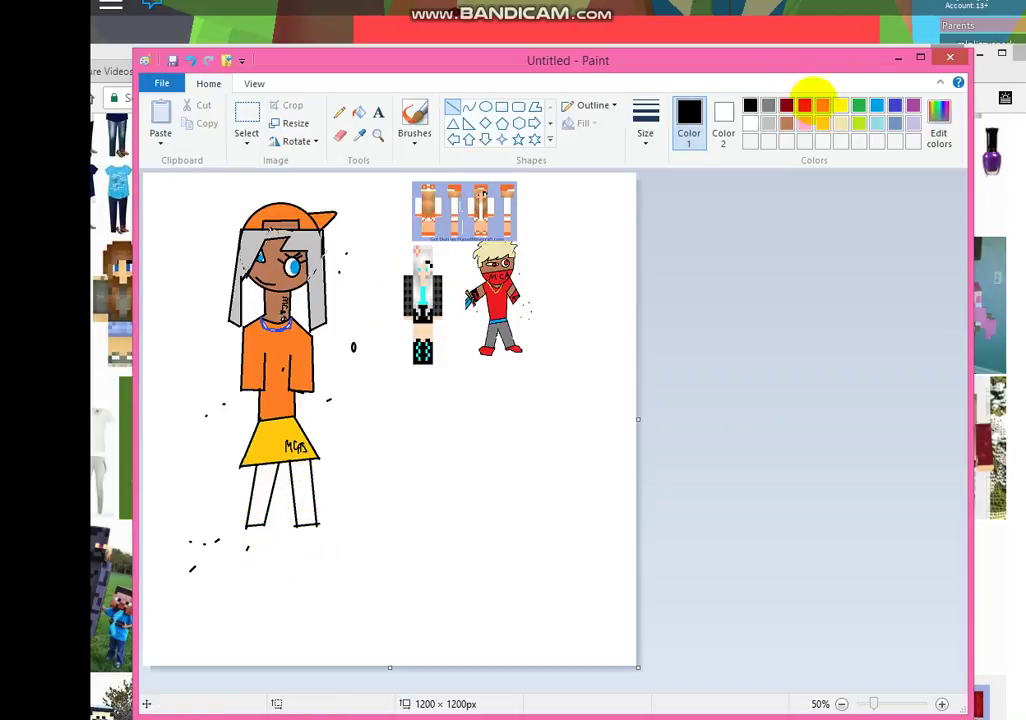
Fill both legs with brown
{"action": "left_click", "coordinate": [786, 123]}
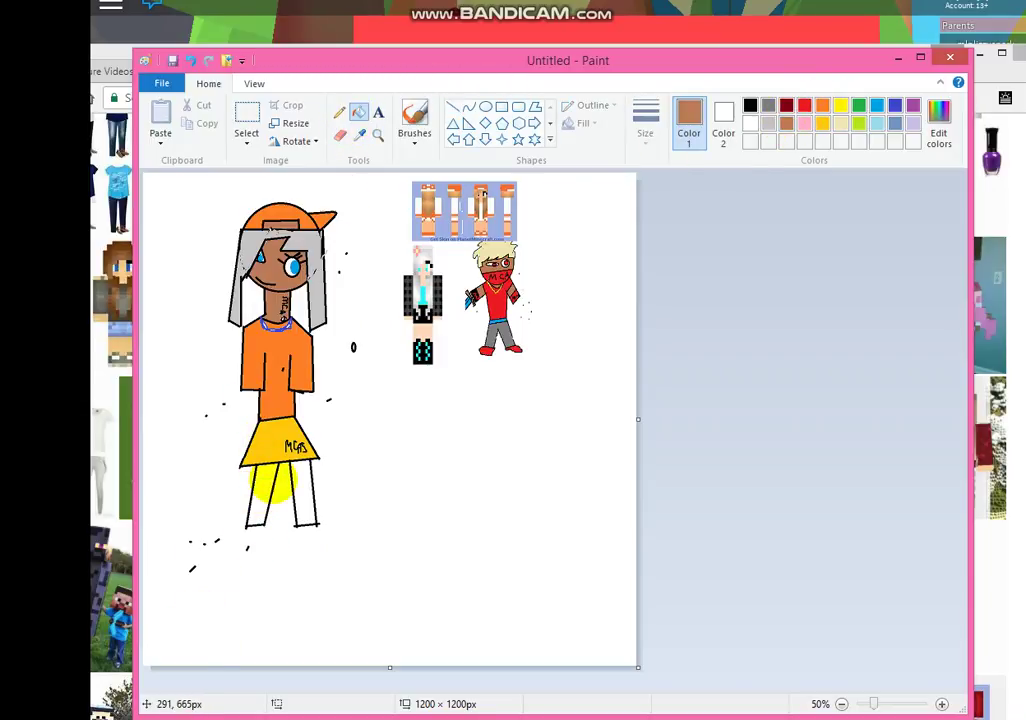
{"action": "left_click", "coordinate": [260, 497]}
{"action": "left_click", "coordinate": [302, 480]}
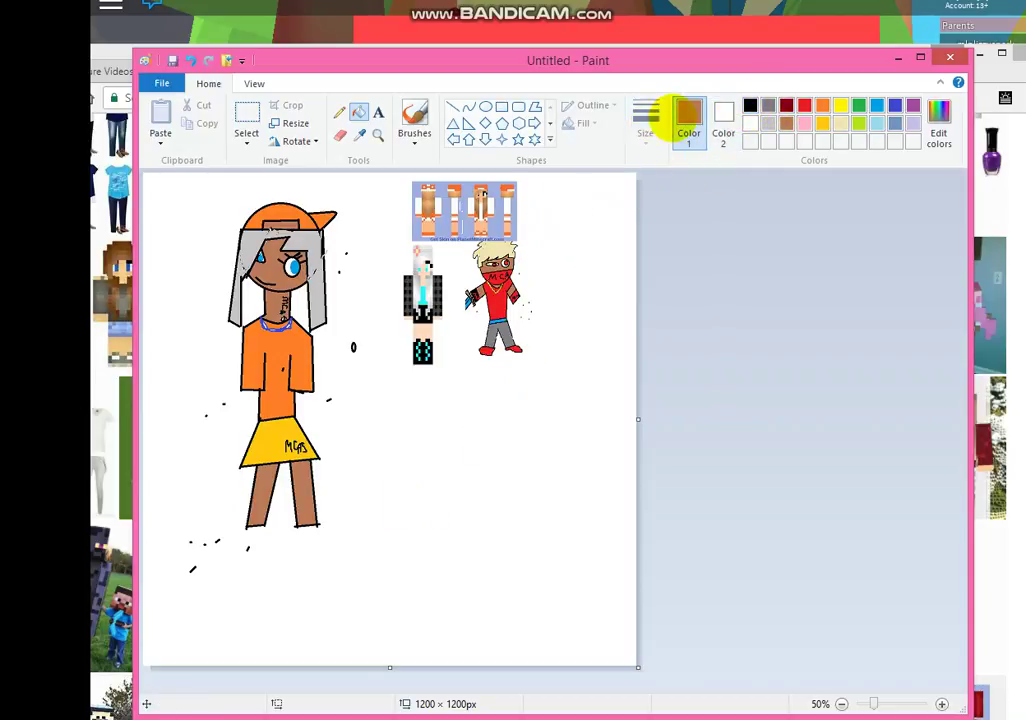
Outline a rounded shoe pointing outward under each leg with the black brush
{"action": "left_click", "coordinate": [750, 104]}
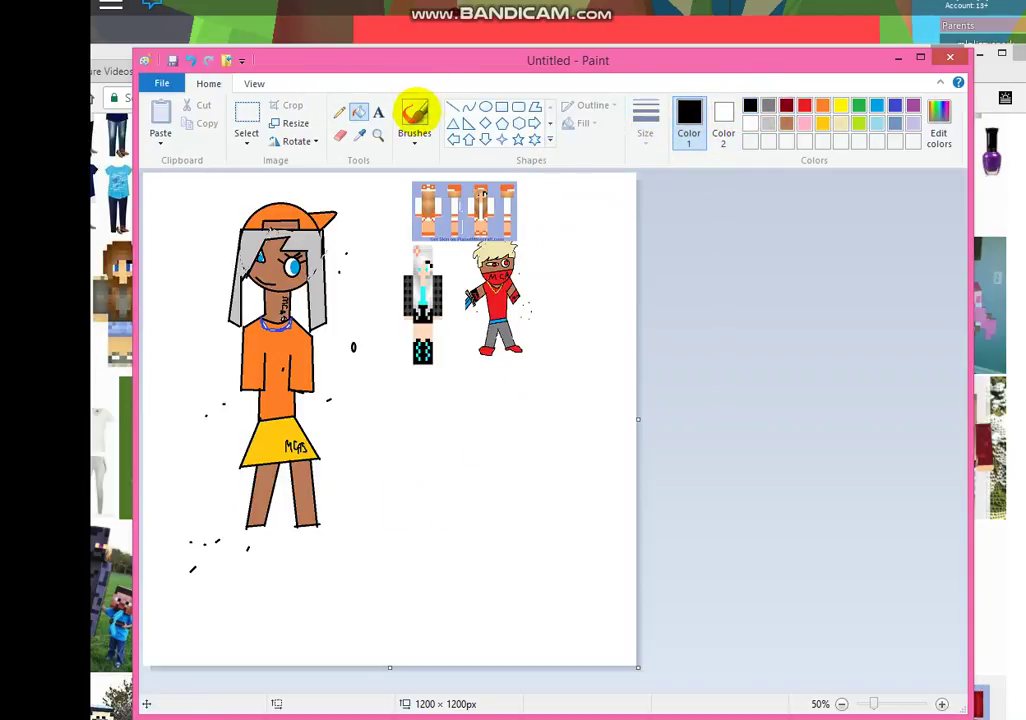
{"action": "left_click", "coordinate": [414, 110]}
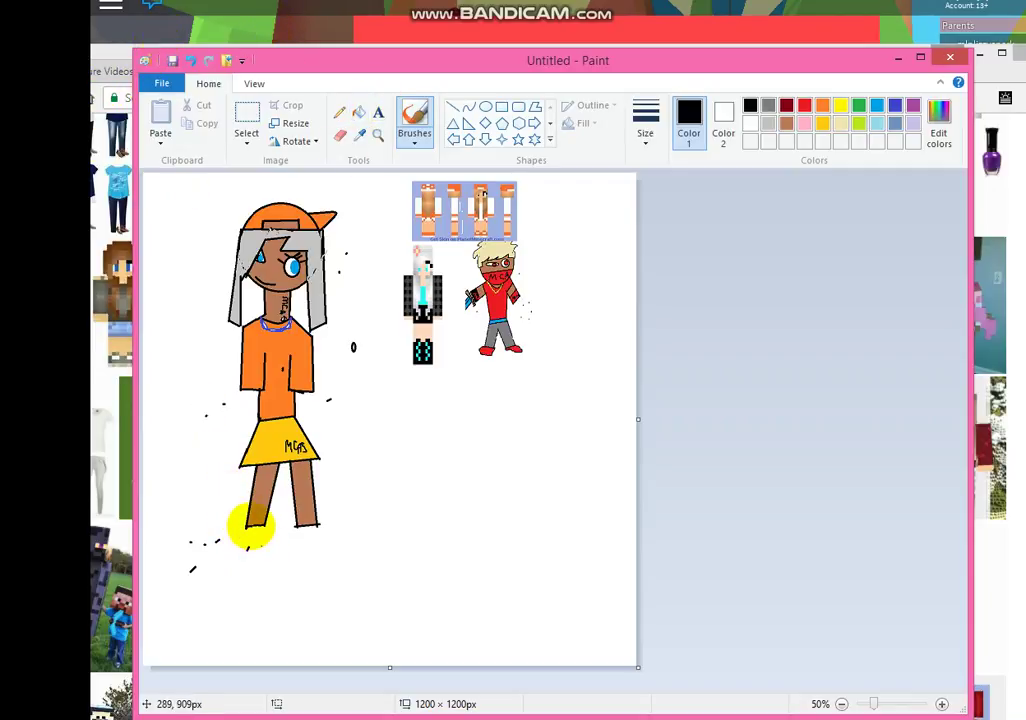
{"action": "mouse_move", "coordinate": [234, 533]}
{"action": "left_mouse_down"}
{"action": "mouse_move", "coordinate": [254, 540]}
{"action": "mouse_move", "coordinate": [265, 529]}
{"action": "left_mouse_up"}
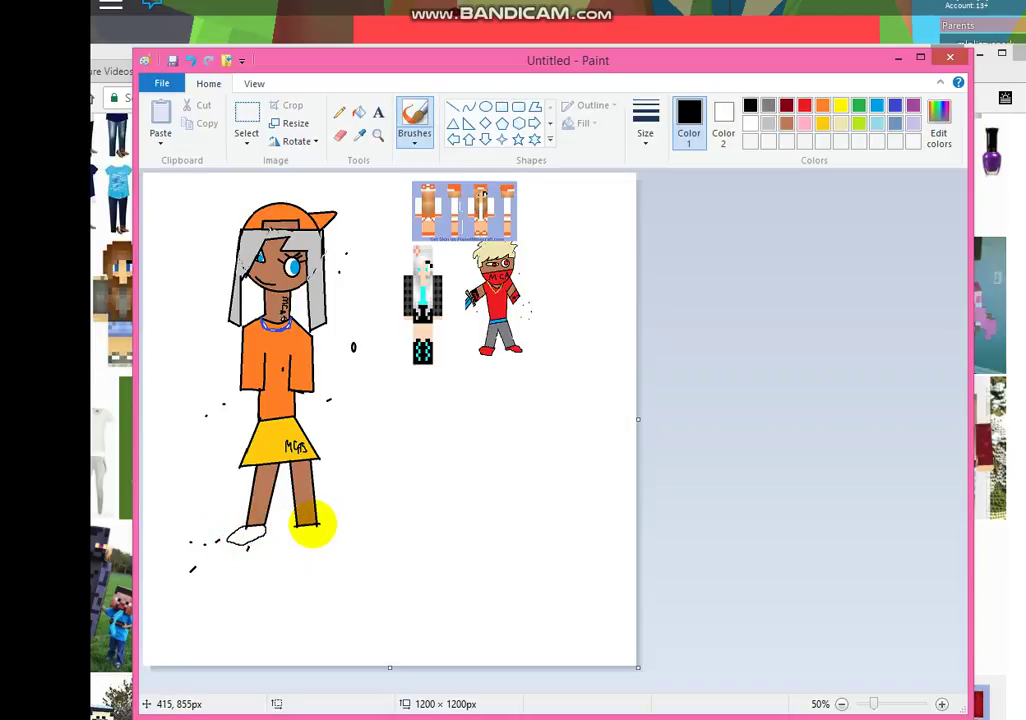
{"action": "left_click_drag", "start_coordinate": [320, 543], "coordinate": [300, 533]}
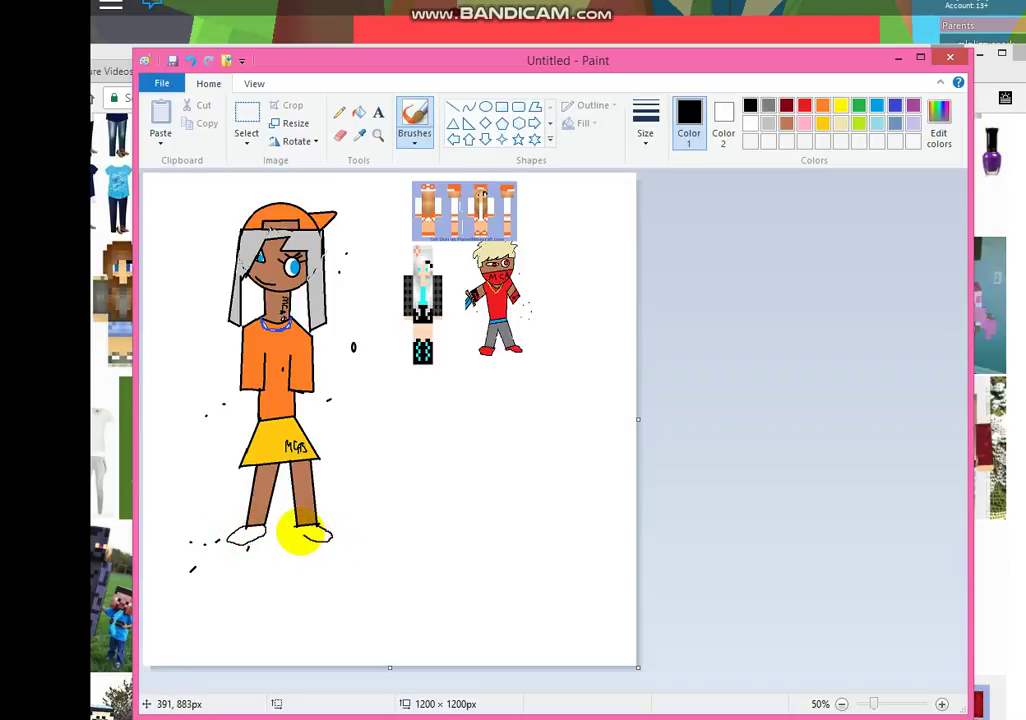